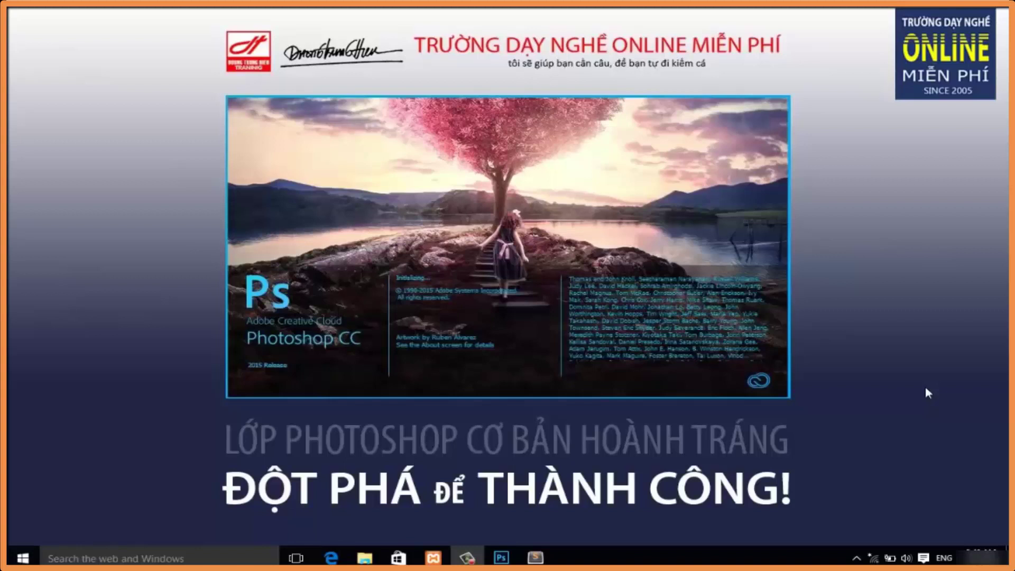
- Open the Photoshop Basic 13 training folder and bring up the STS007 photo's context menu
{"action": "left_click", "coordinate": [368, 559]}
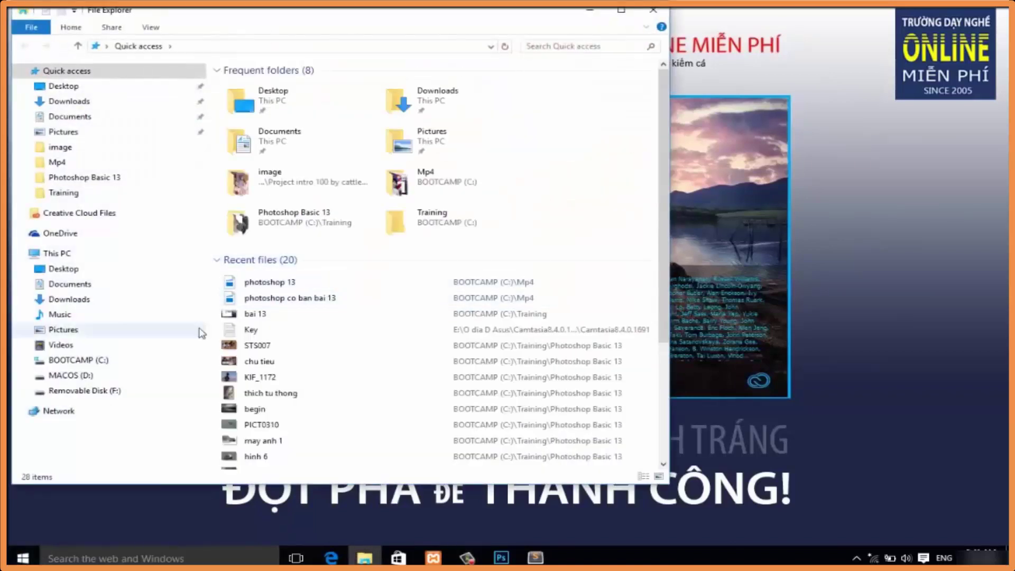
{"action": "double_click", "coordinate": [255, 226]}
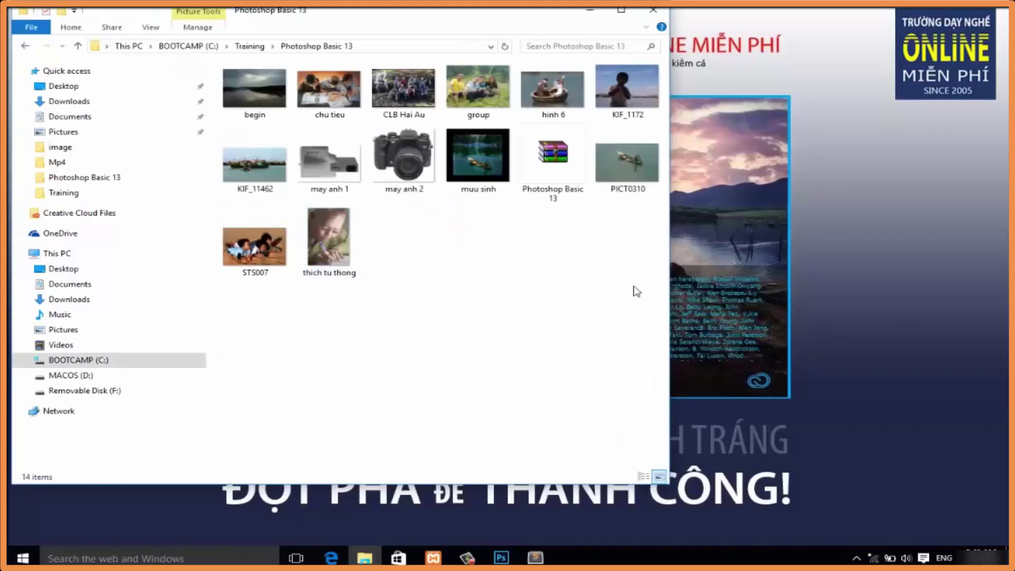
{"action": "right_click", "coordinate": [265, 245]}
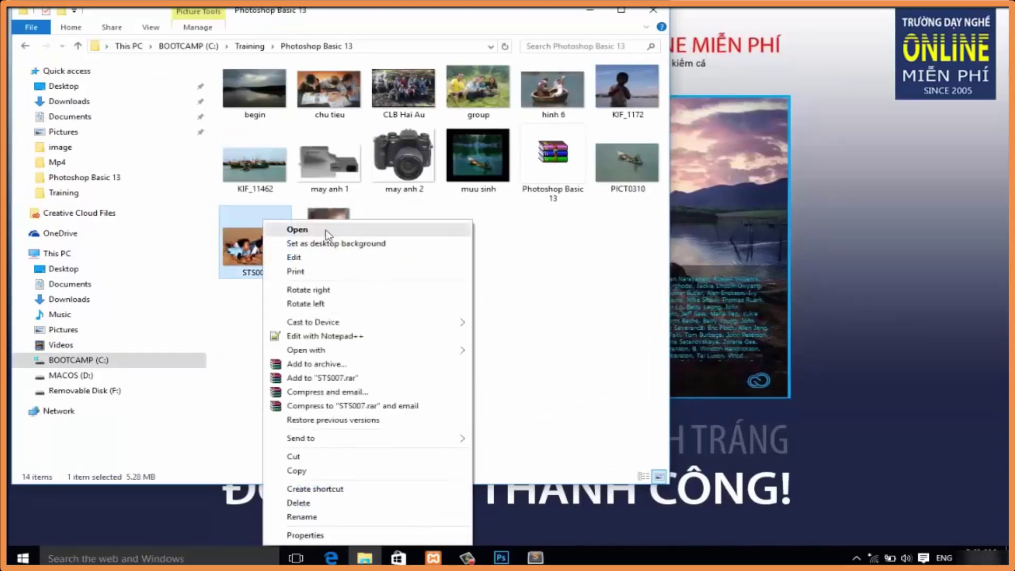
- Open STS007.JPG, the three kids on the sand, in Windows Photos
{"action": "left_click", "coordinate": [328, 231]}
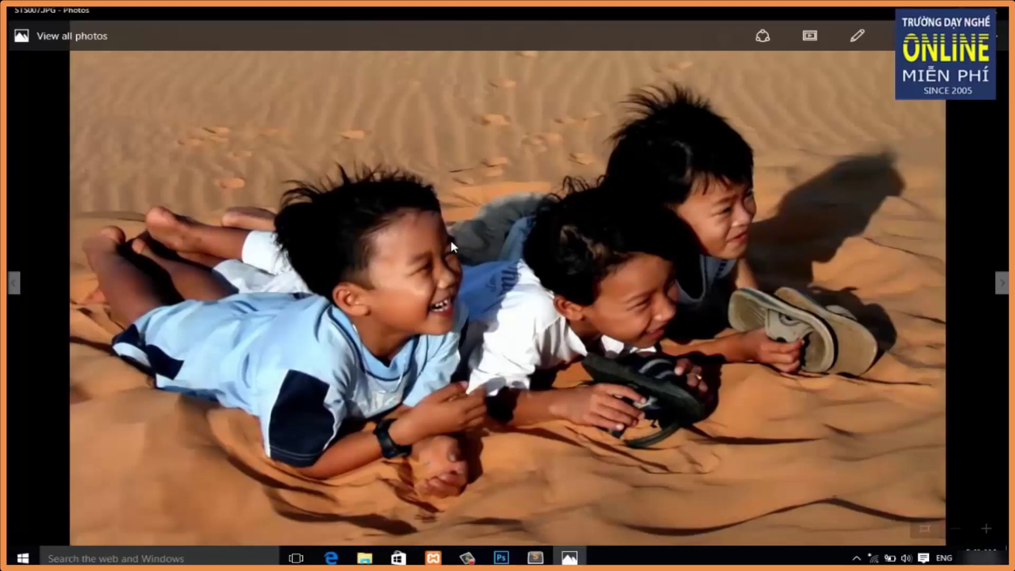
{"action": "mouse_move", "coordinate": [936, 317]}
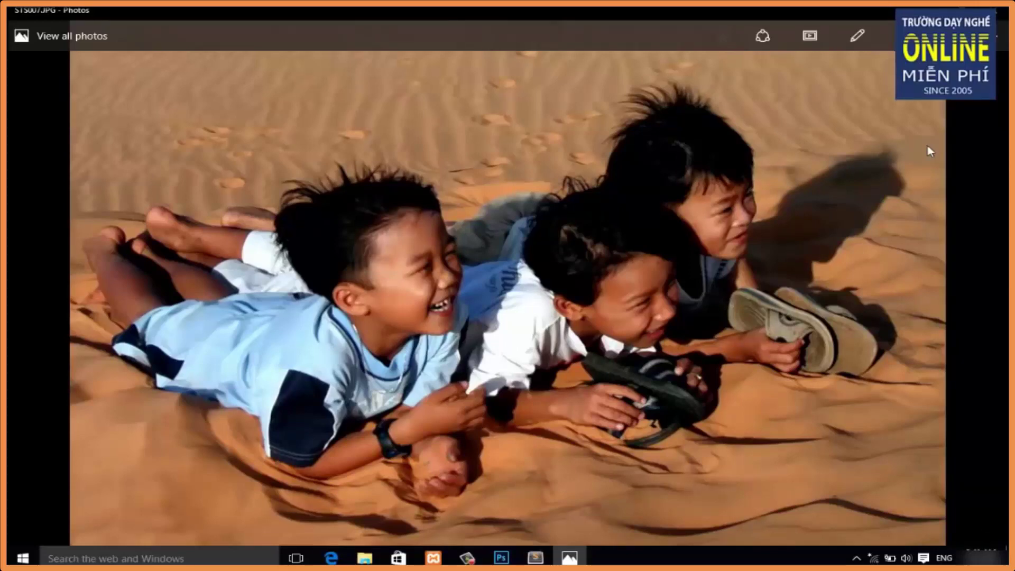
{"action": "mouse_move", "coordinate": [508, 293]}
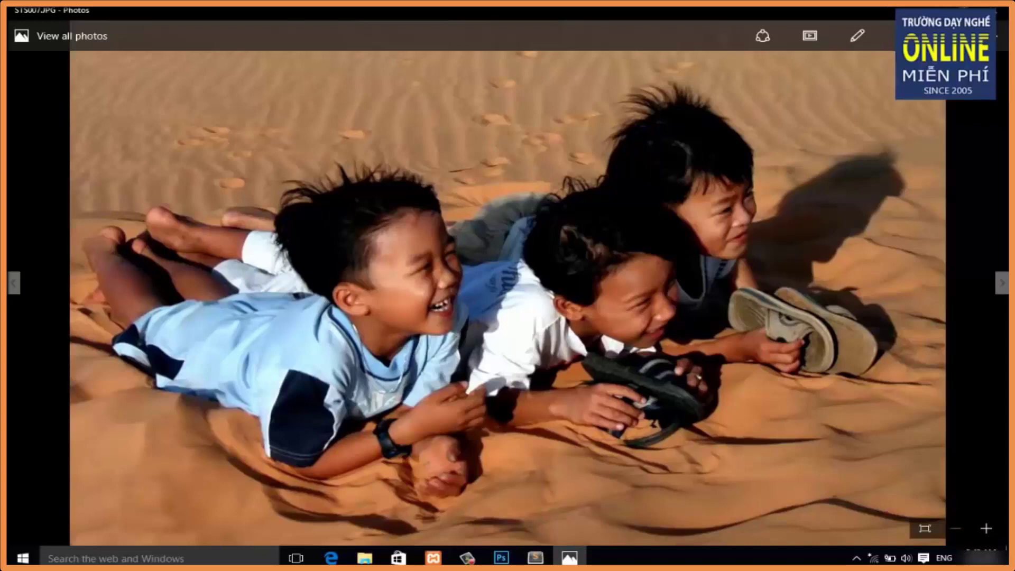
- Close STS007, then preview the hinh 6 photo in Windows Photos
{"action": "left_click", "coordinate": [996, 11]}
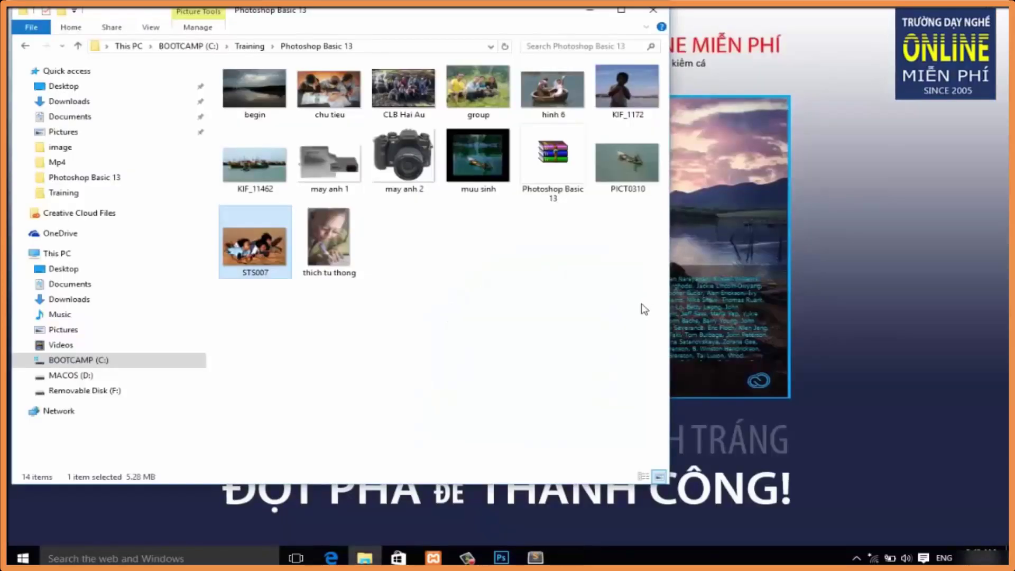
{"action": "right_click", "coordinate": [553, 84]}
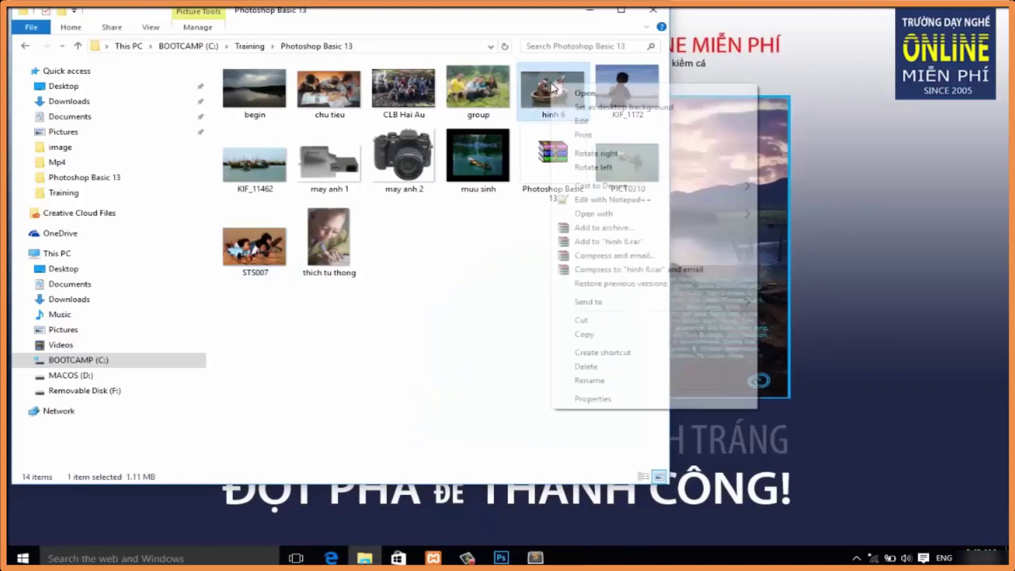
{"action": "left_click", "coordinate": [585, 94]}
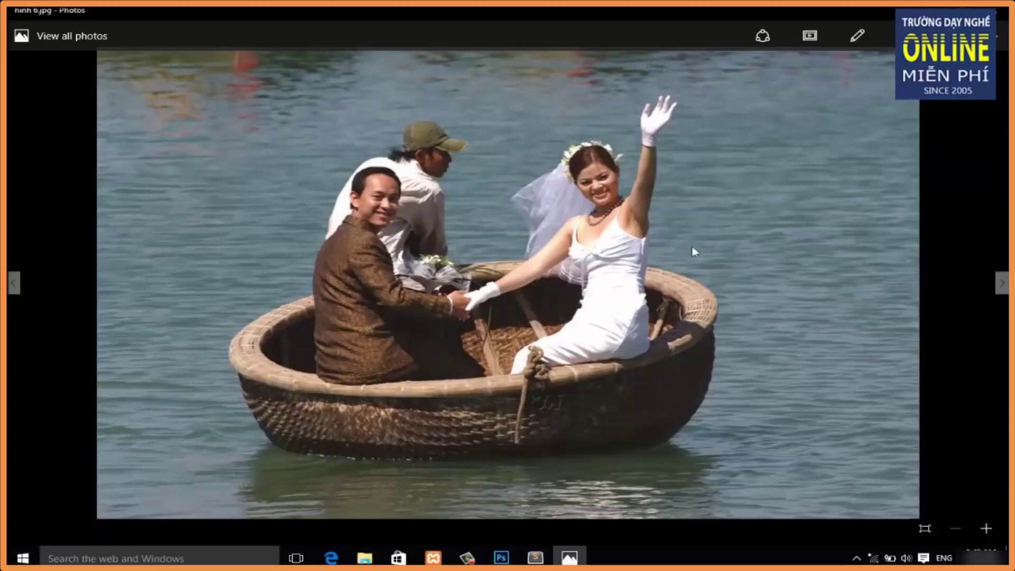
{"action": "left_click", "coordinate": [998, 10]}
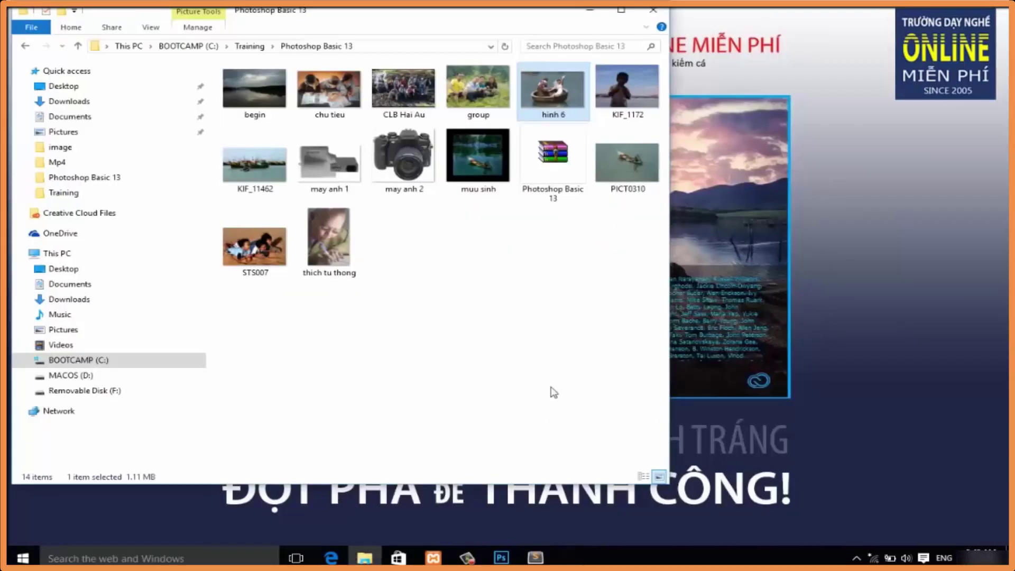
- Preview may anh 1 and KIF_1172, then bring up STS007's context menu again
{"action": "right_click", "coordinate": [347, 160]}
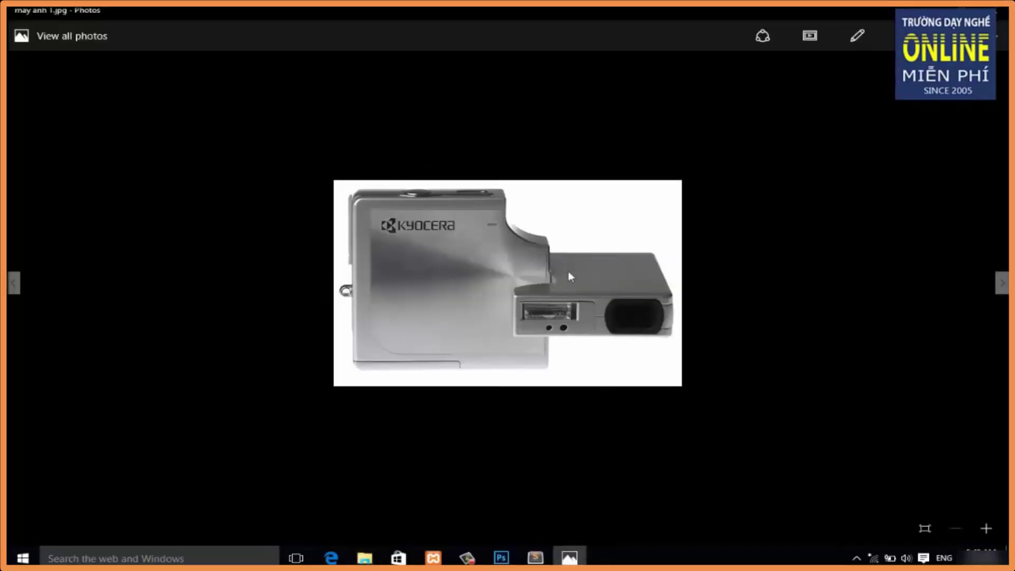
{"action": "left_click", "coordinate": [999, 12]}
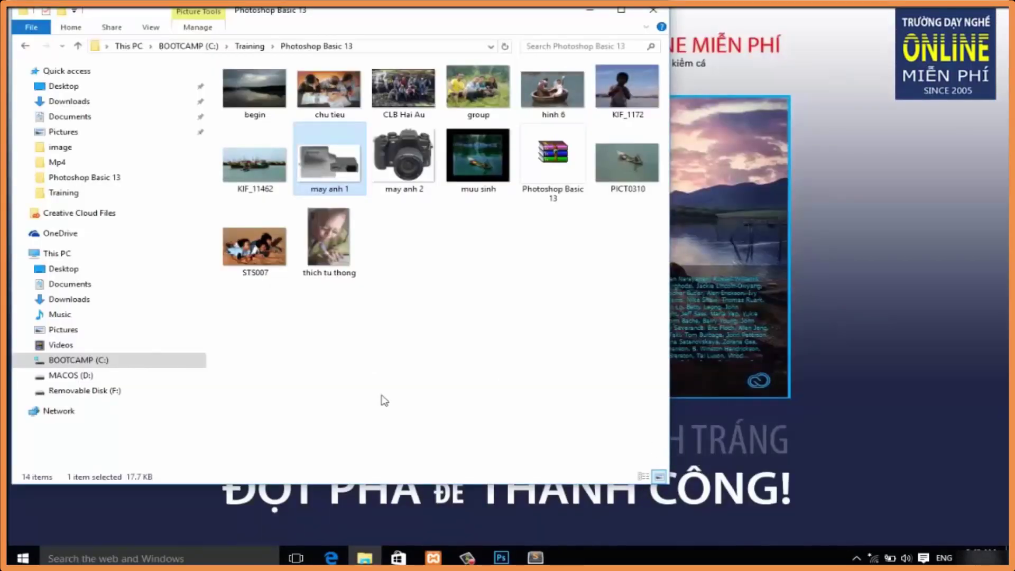
{"action": "right_click", "coordinate": [628, 81]}
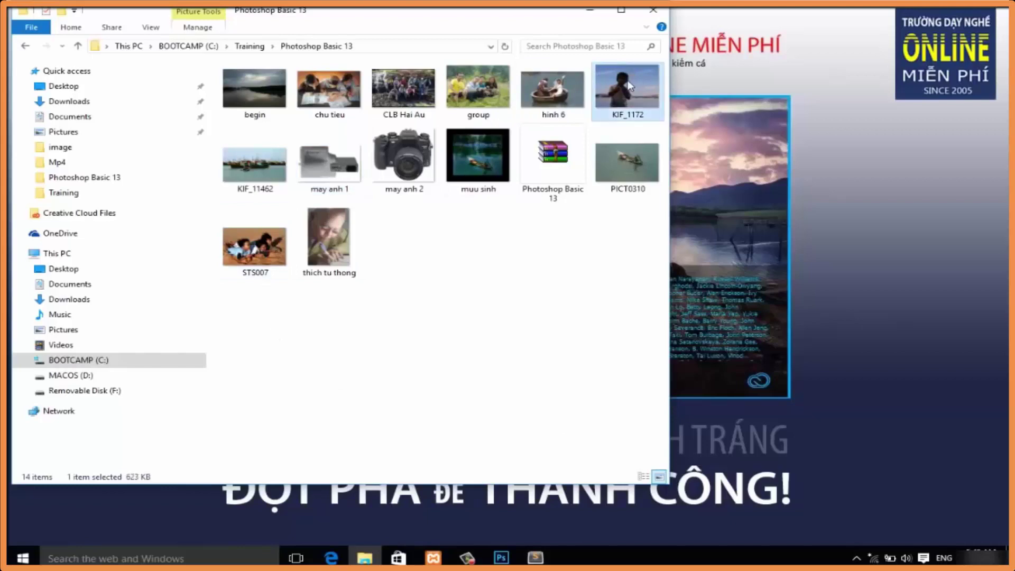
{"action": "left_click", "coordinate": [661, 91]}
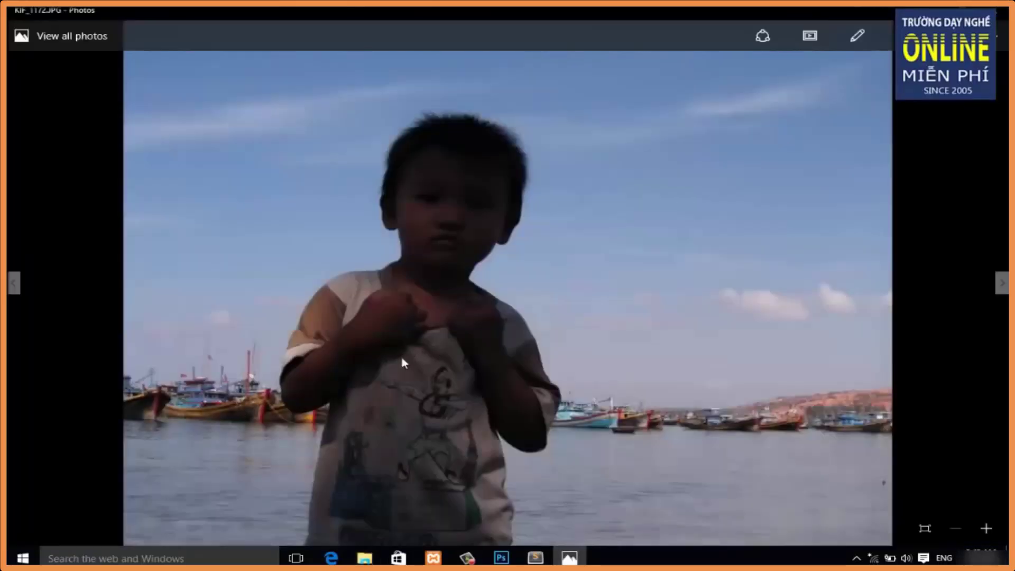
{"action": "left_click", "coordinate": [1003, 13]}
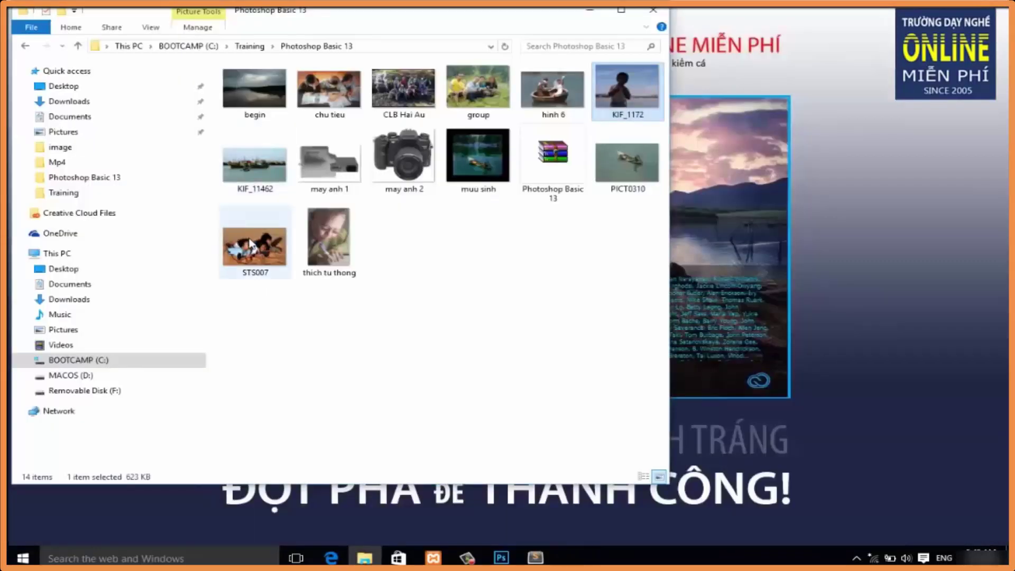
{"action": "right_click", "coordinate": [247, 220]}
- Reopen STS007.JPG full-window in Windows Photos
{"action": "left_click", "coordinate": [299, 233]}
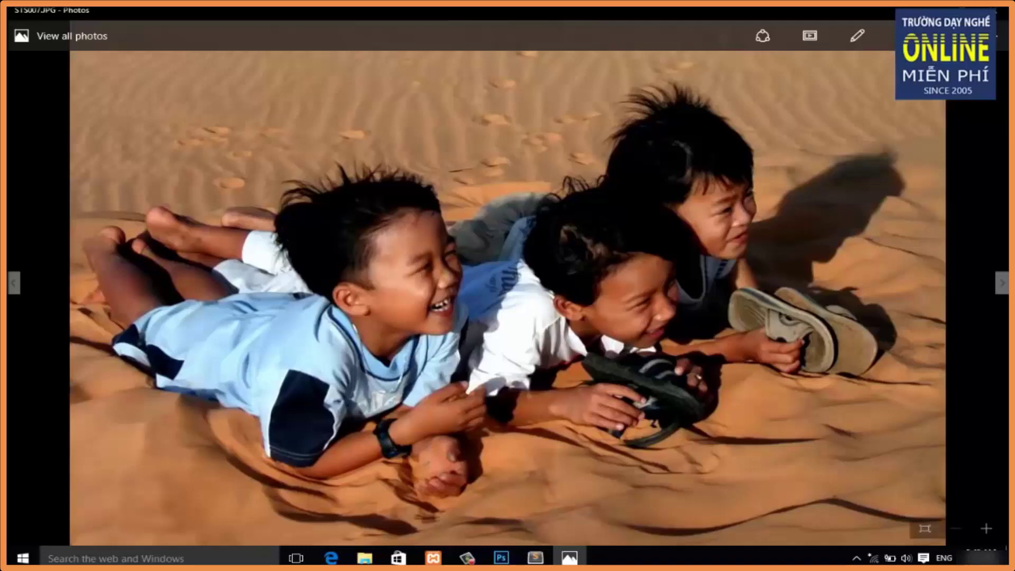
{"action": "mouse_move", "coordinate": [982, 253]}
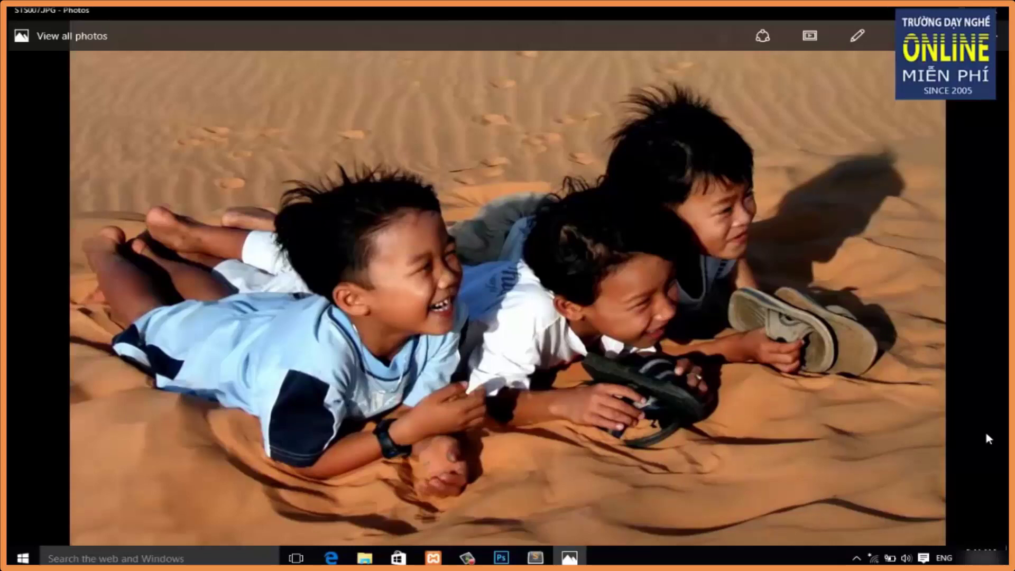
{"action": "mouse_move", "coordinate": [508, 289]}
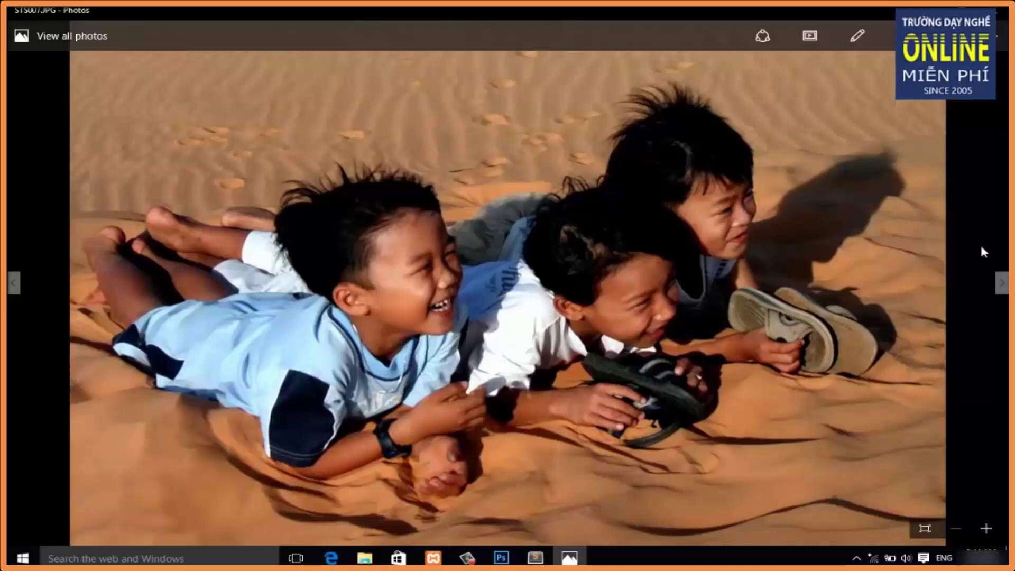
- Close STS007, view KIF_1172 of the backlit boy by the harbour, then close it
{"action": "left_click", "coordinate": [1003, 11]}
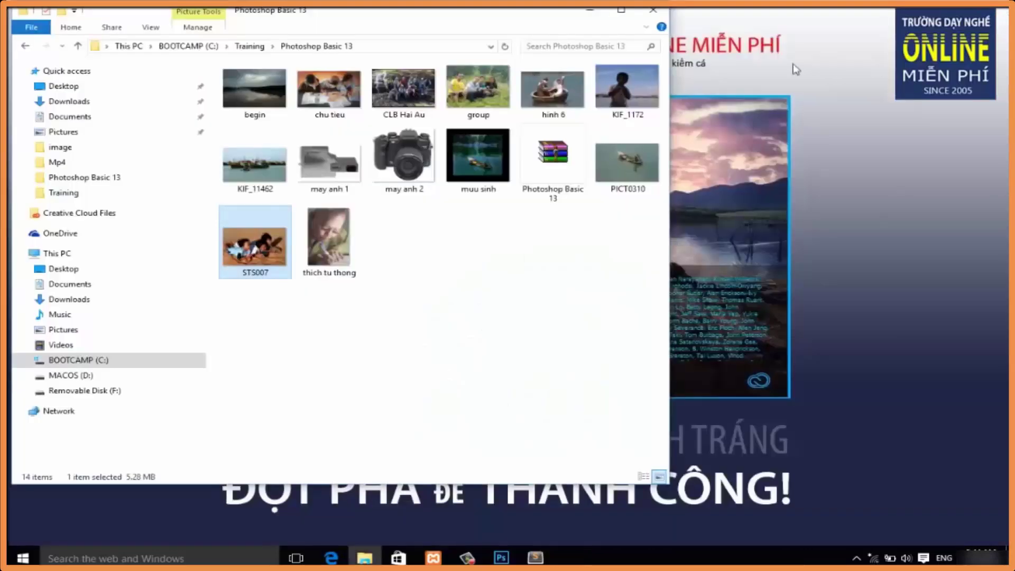
{"action": "right_click", "coordinate": [631, 84]}
{"action": "left_click", "coordinate": [667, 91]}
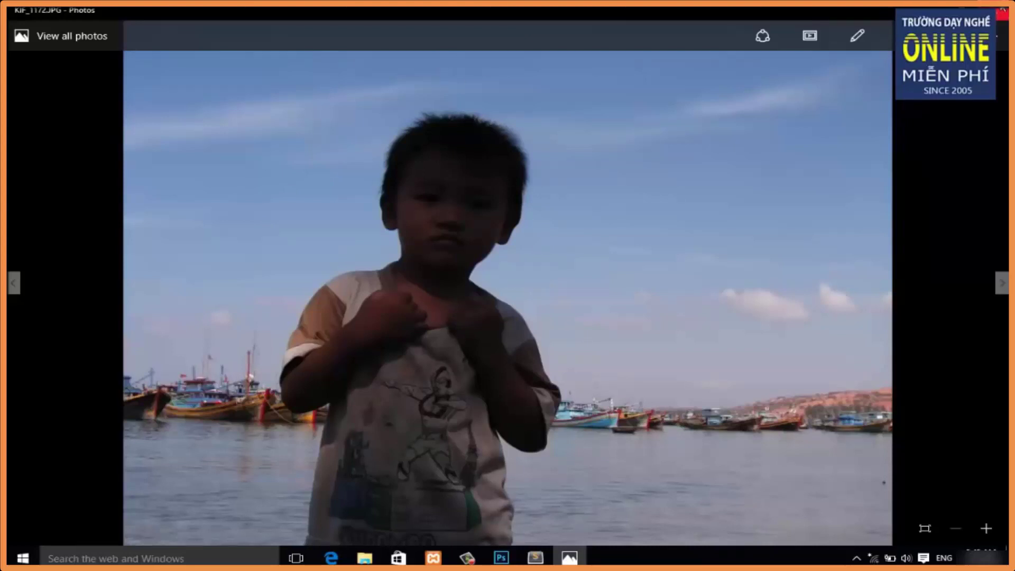
{"action": "left_click", "coordinate": [1002, 9]}
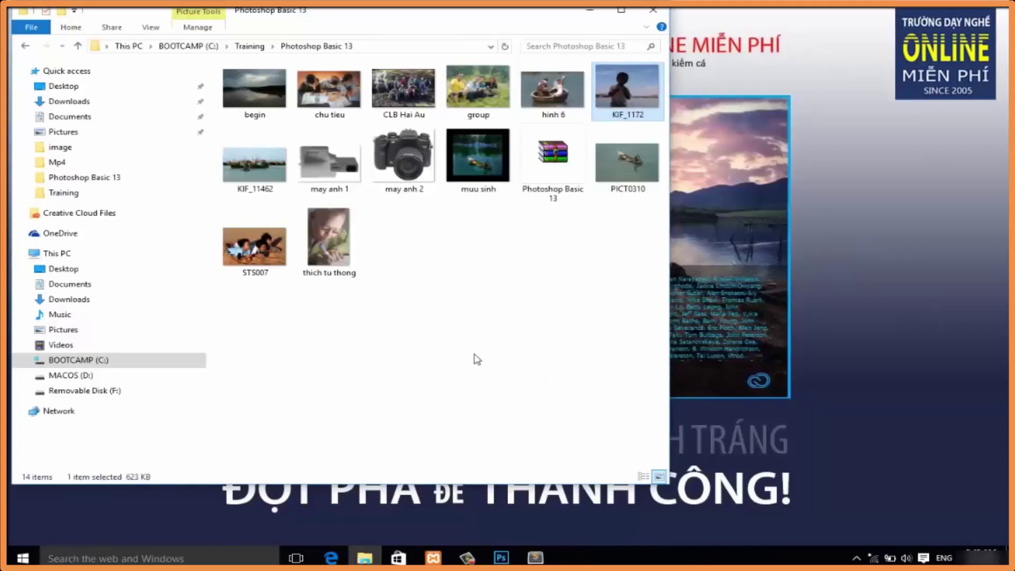
- View the thich tu thong photo of the old man writing, then close it
{"action": "left_click", "coordinate": [332, 229]}
{"action": "right_click", "coordinate": [332, 227]}
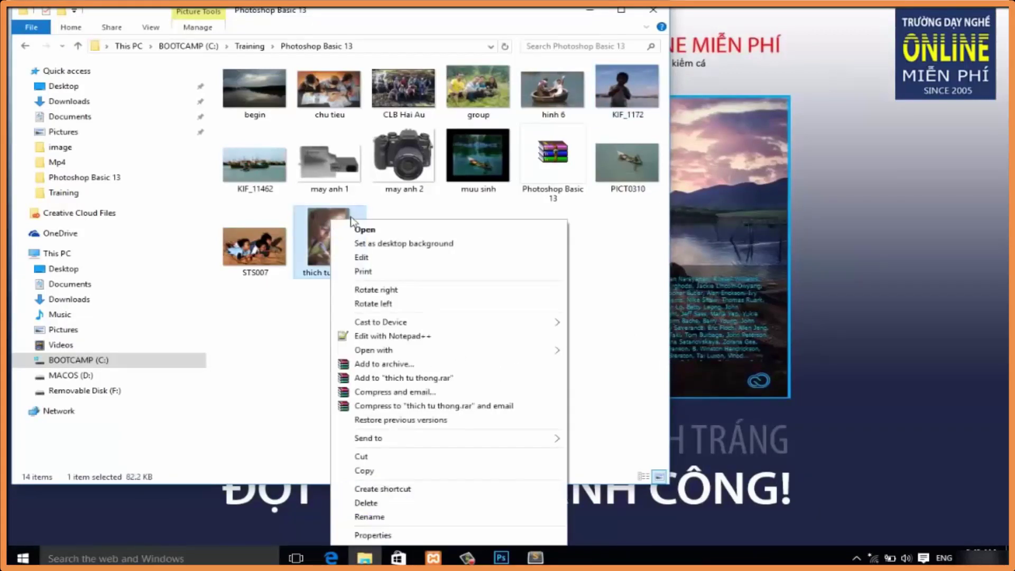
{"action": "left_click", "coordinate": [365, 231]}
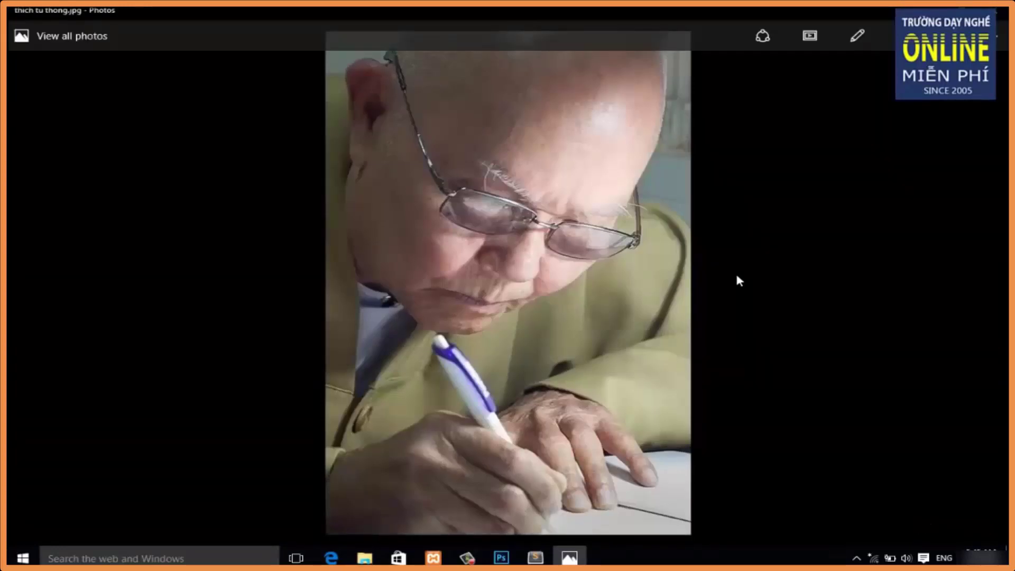
{"action": "mouse_move", "coordinate": [793, 286]}
{"action": "mouse_move", "coordinate": [508, 286]}
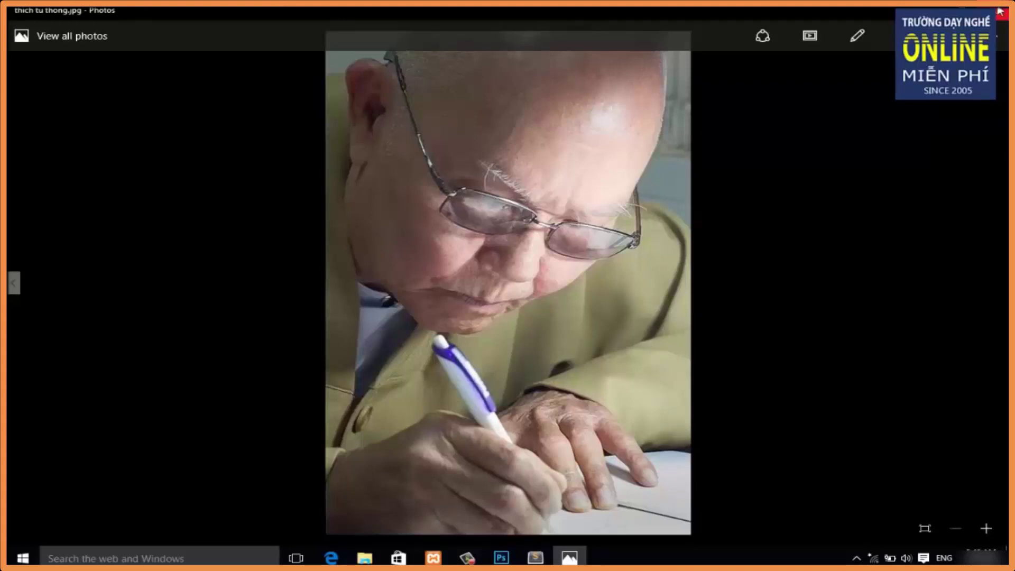
{"action": "left_click", "coordinate": [1000, 10]}
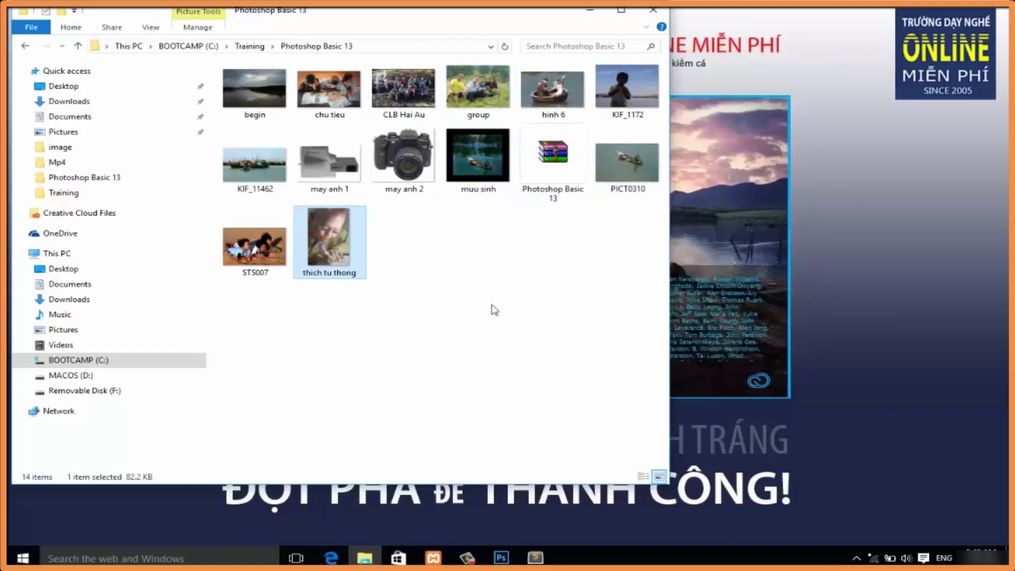
- Open CLB Hai Au.JPG, the photographers by the waterfall, in Windows Photos
{"action": "right_click", "coordinate": [400, 83]}
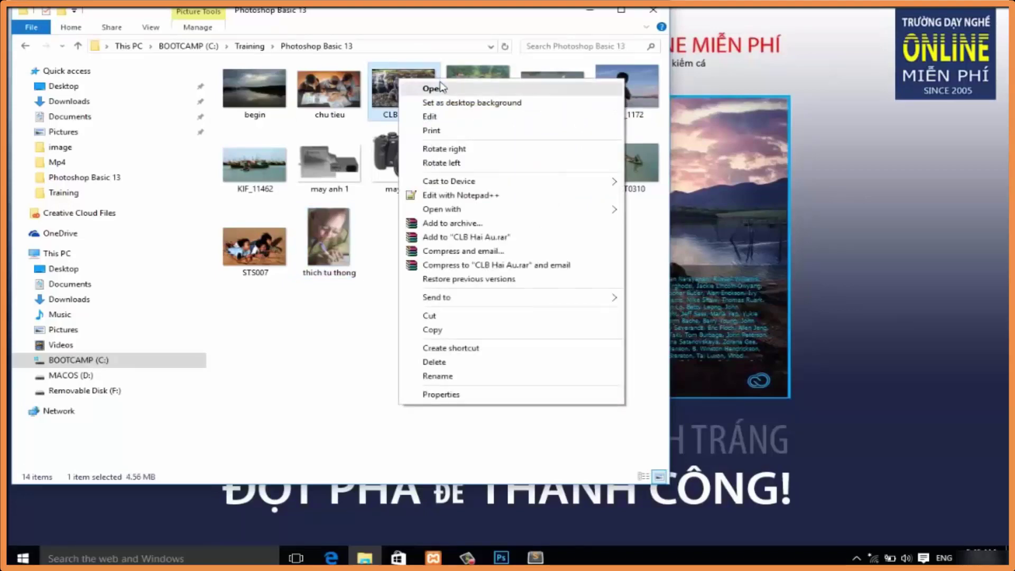
{"action": "left_click", "coordinate": [423, 88]}
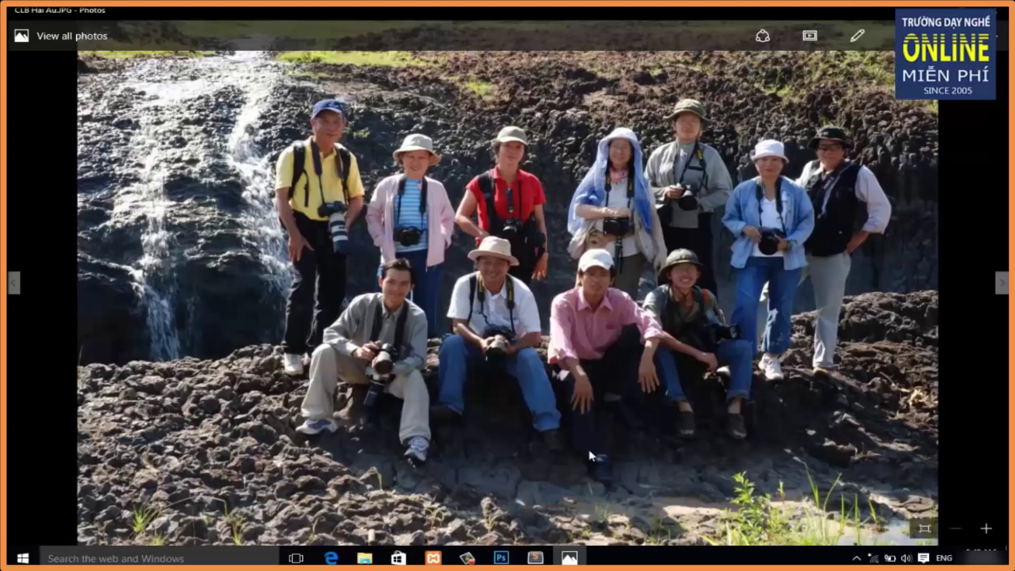
- Close the photo viewer and move the File Explorer window nearer the screen centre
{"action": "mouse_move", "coordinate": [508, 285]}
{"action": "left_click", "coordinate": [1006, 14]}
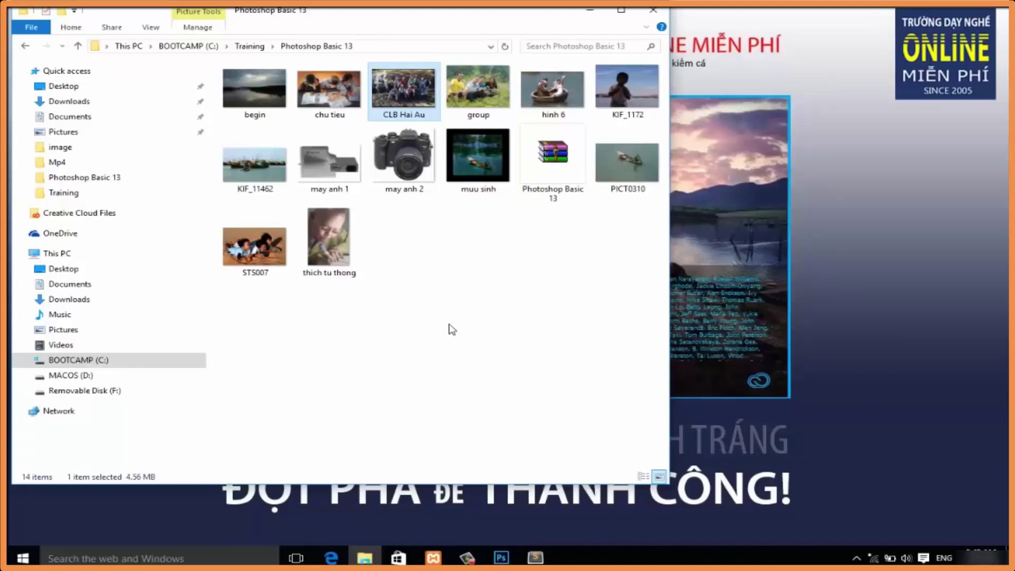
{"action": "left_click_drag", "start_coordinate": [359, 16], "coordinate": [446, 49]}
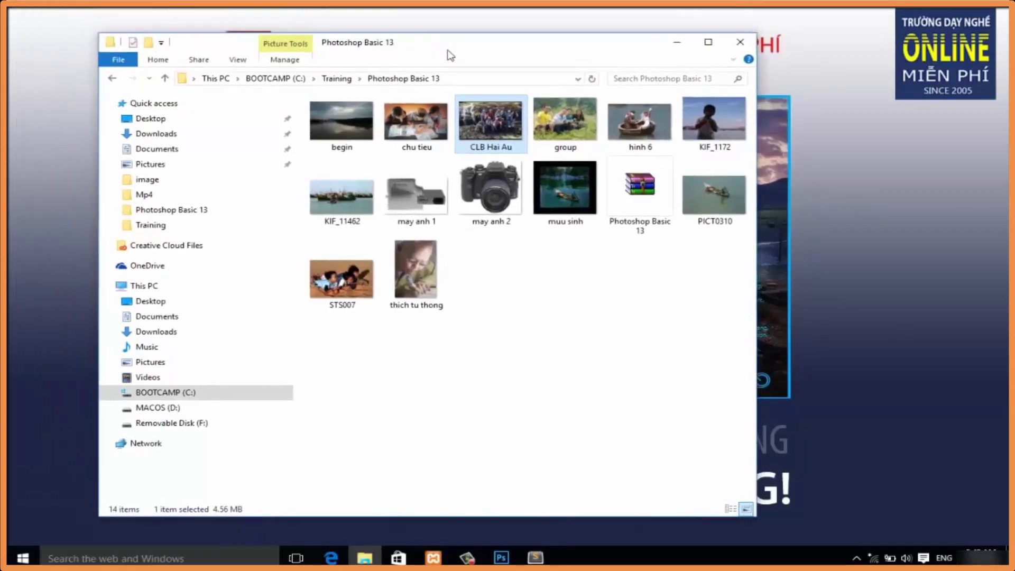
- Switch to Photoshop and open KIF_1172.JPG from the Photoshop Basic 13 folder
{"action": "left_click", "coordinate": [501, 557]}
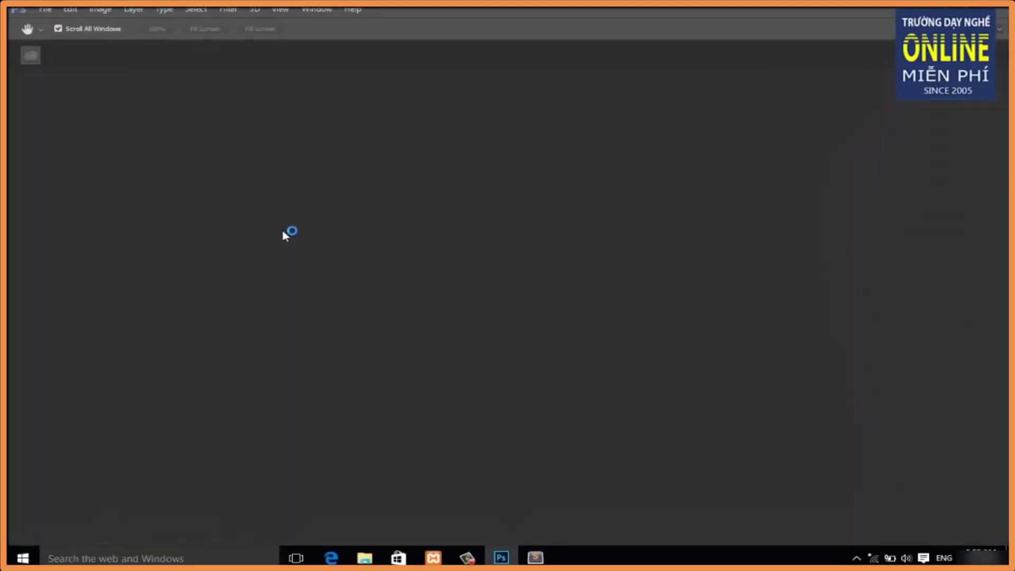
{"action": "key", "text": "ctrl+o"}
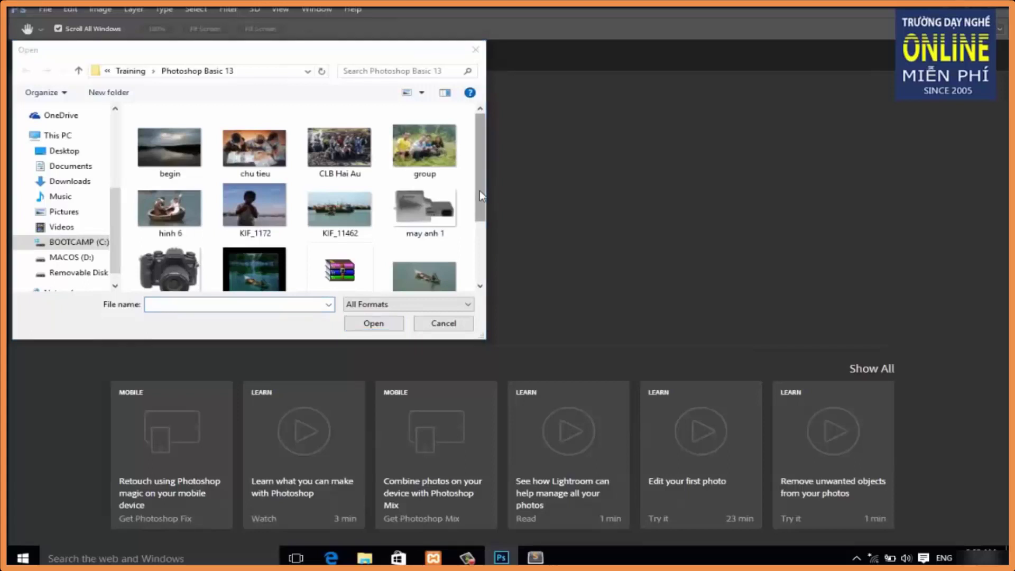
{"action": "left_click", "coordinate": [253, 207]}
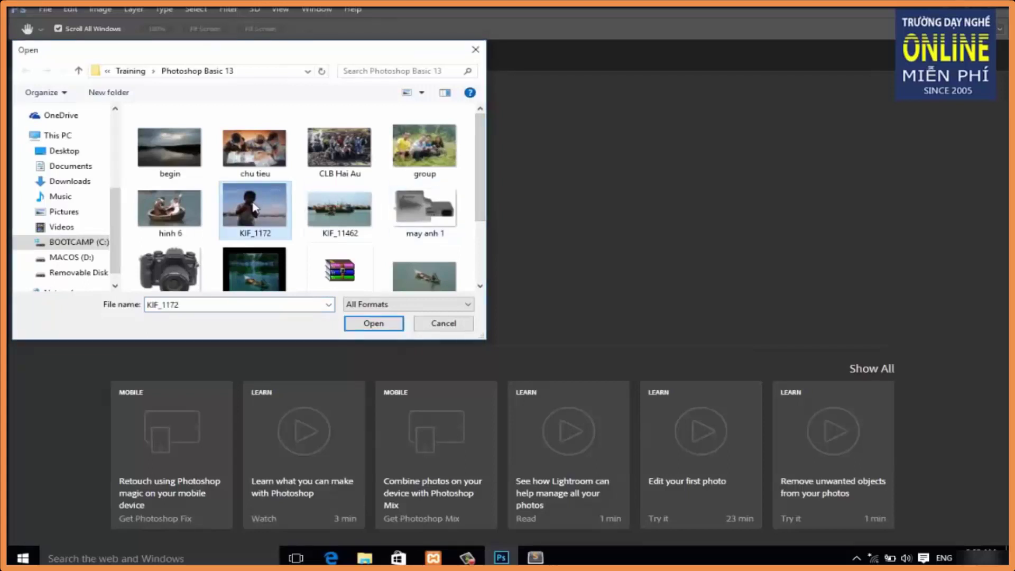
{"action": "left_click", "coordinate": [364, 325]}
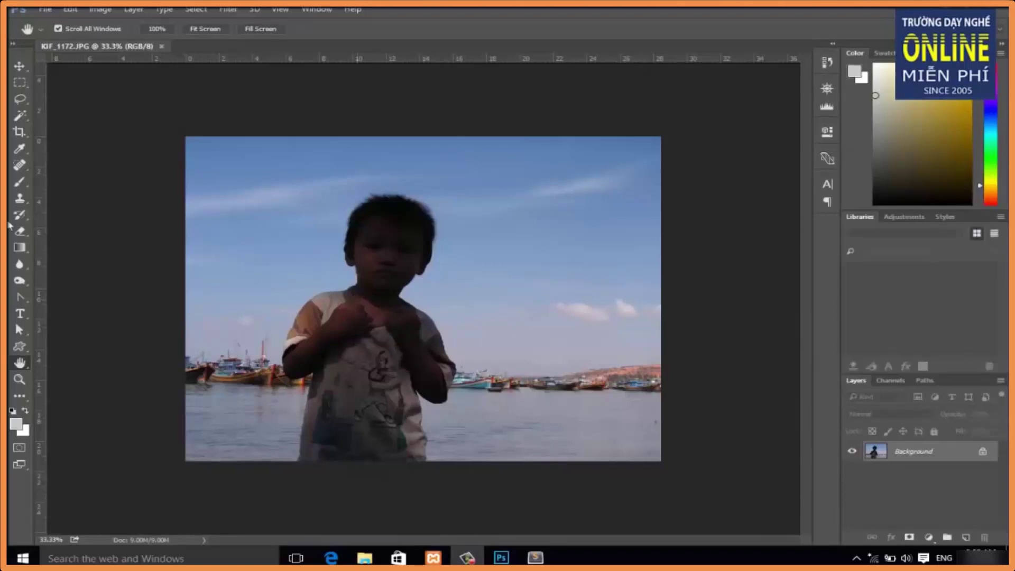
- Fit KIF_1172 to the window and view its camera data (Kyocera Finecam SL300R)
{"action": "double_click", "coordinate": [22, 363]}
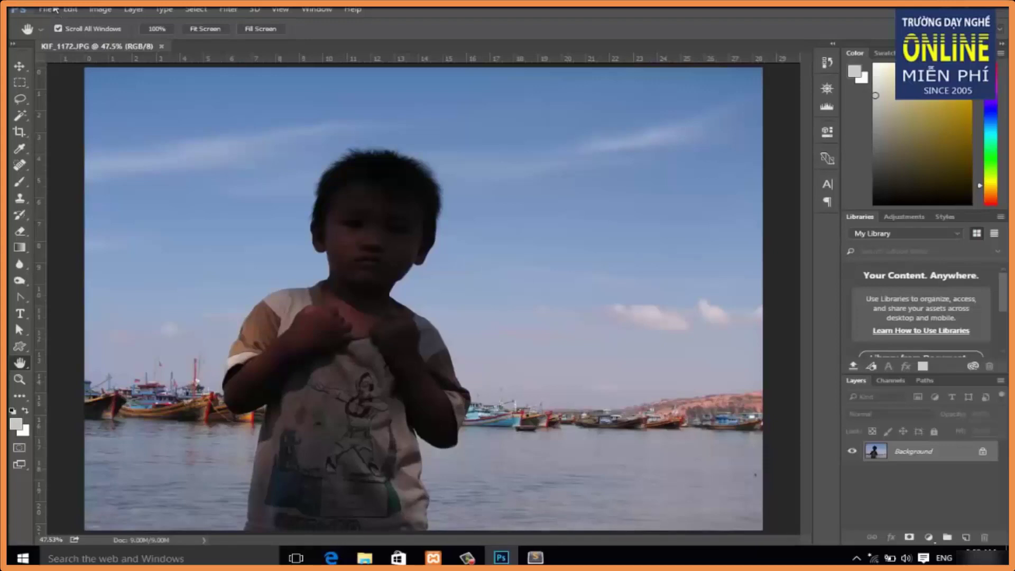
{"action": "left_click", "coordinate": [46, 9]}
{"action": "left_click", "coordinate": [66, 329]}
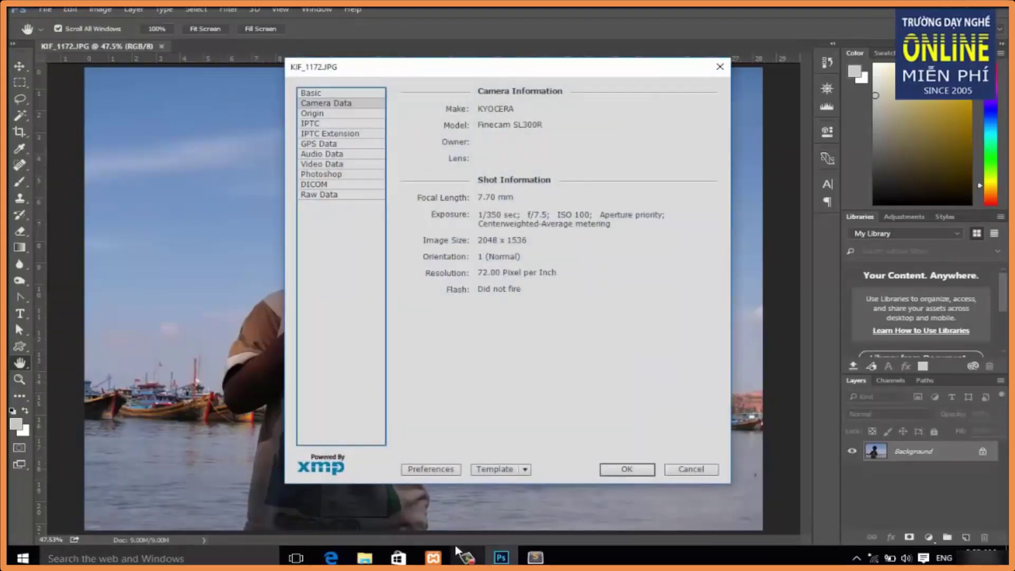
- Return to the photo folder and open may anh 1.jpg in Windows Photos
{"action": "left_click", "coordinate": [365, 558]}
{"action": "right_click", "coordinate": [403, 196]}
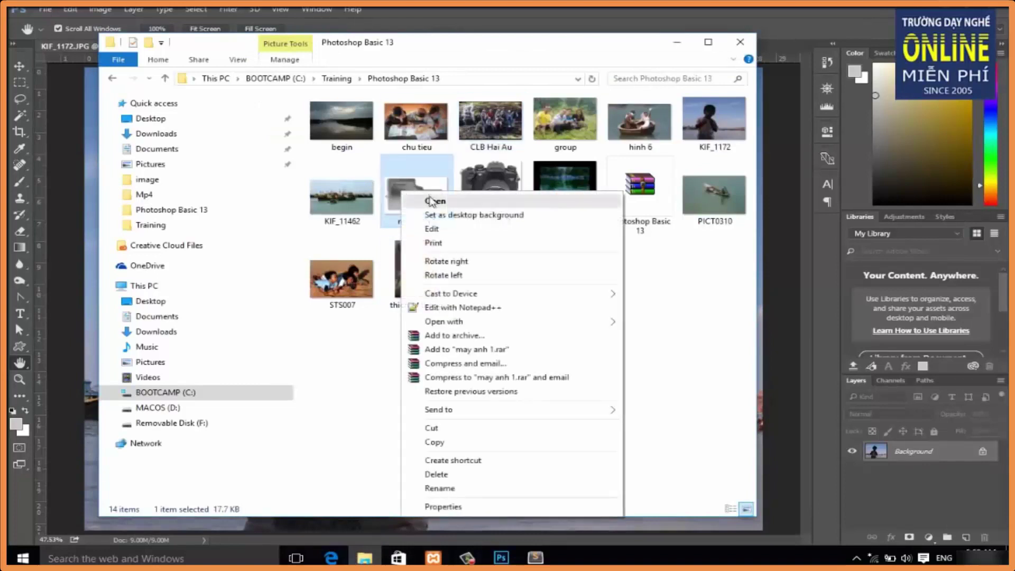
{"action": "left_click", "coordinate": [431, 199]}
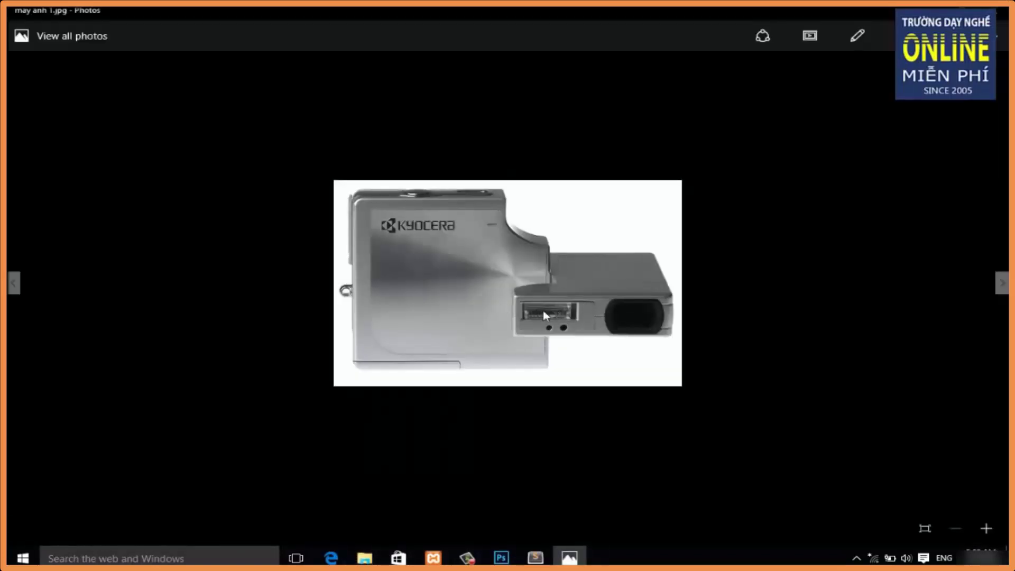
- Close the may anh 1 preview in Photos and dismiss Photoshop's File Info dialog
{"action": "left_click", "coordinate": [998, 11]}
{"action": "left_click", "coordinate": [684, 46]}
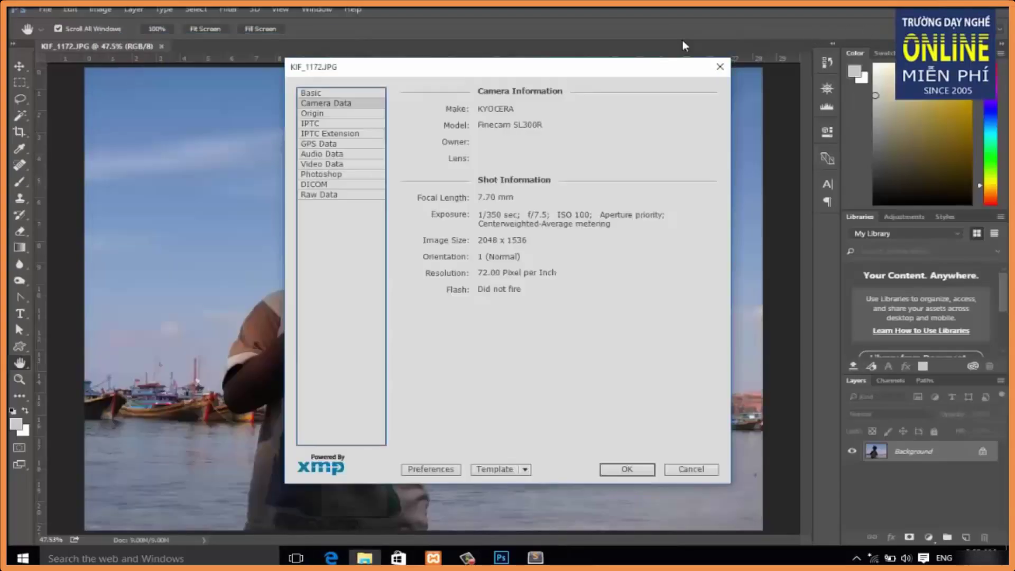
{"action": "left_click", "coordinate": [642, 470]}
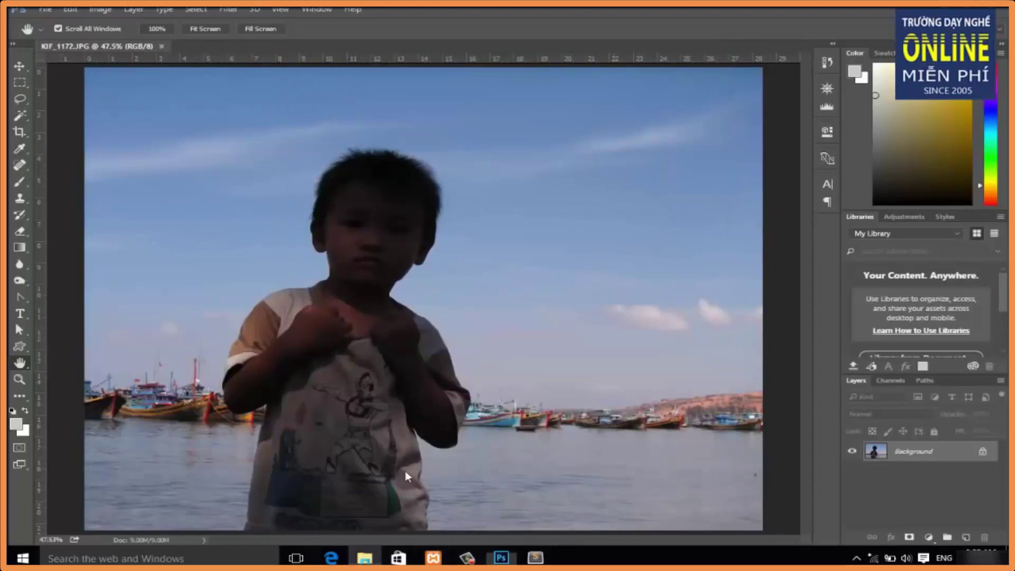
- View may anh 2, the Konica Minolta Dynax 7D shot, in Photos, then close it
{"action": "left_click", "coordinate": [364, 558]}
{"action": "right_click", "coordinate": [500, 174]}
{"action": "left_click", "coordinate": [530, 183]}
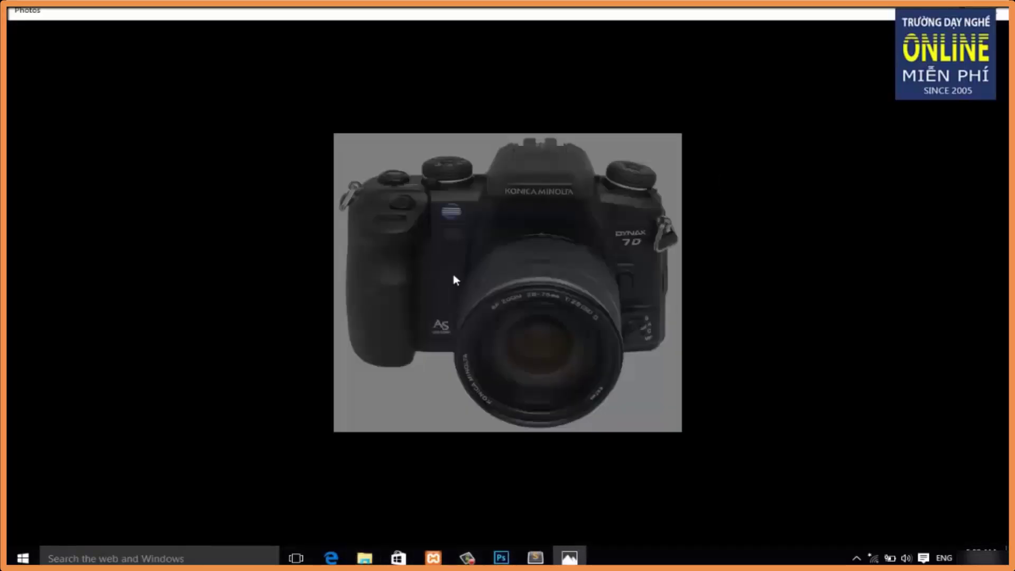
{"action": "left_click", "coordinate": [1000, 9]}
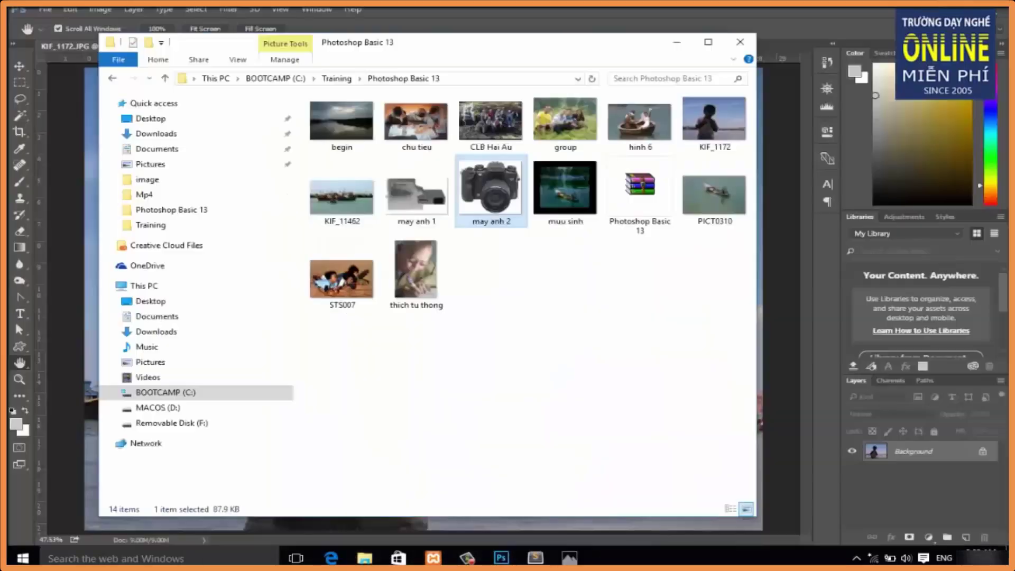
{"action": "left_click", "coordinate": [679, 42]}
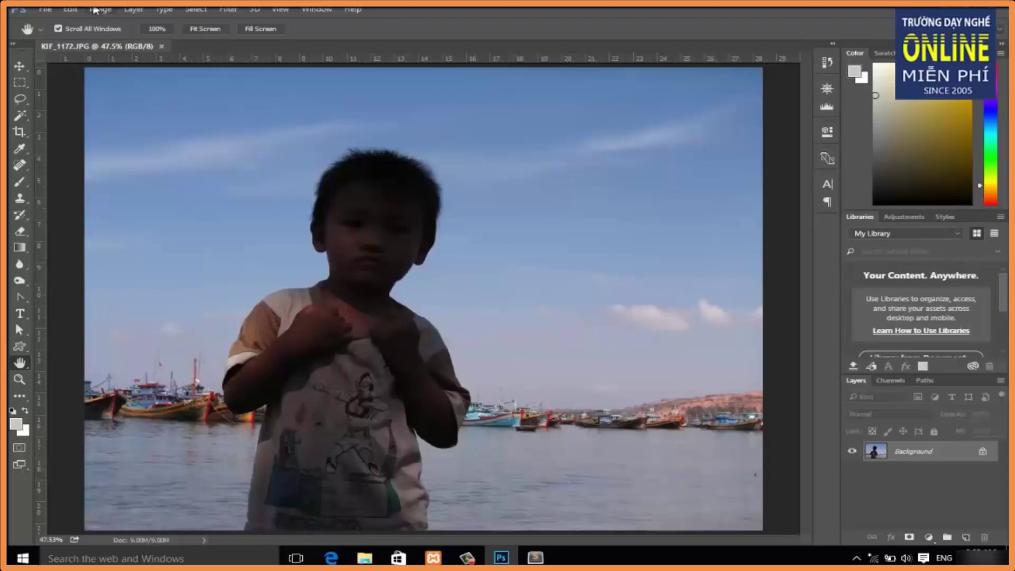
- Show the Image > Adjustments list for the boy photo KIF_1172
{"action": "left_click", "coordinate": [95, 10]}
{"action": "mouse_move", "coordinate": [127, 40]}
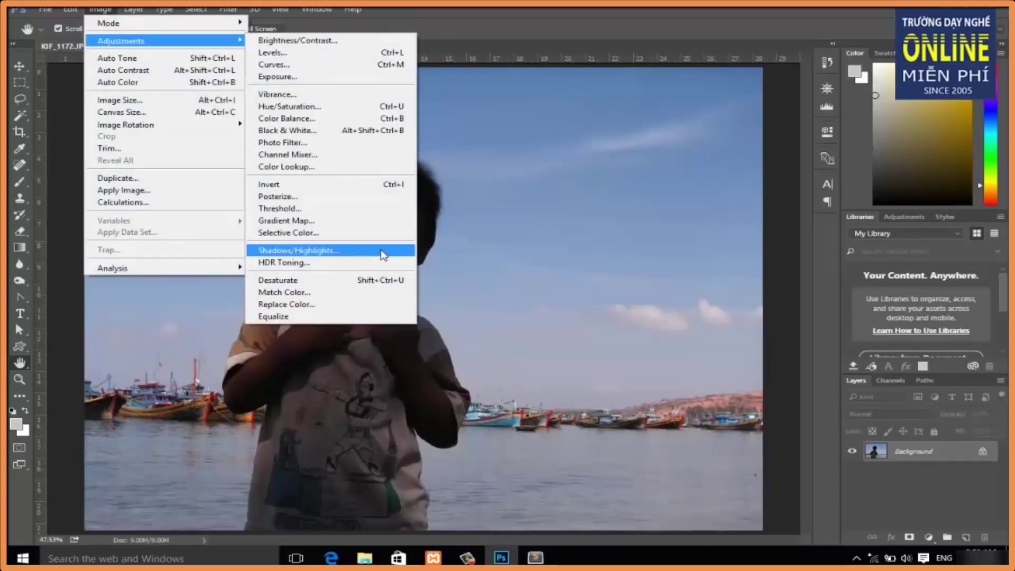
- Apply Shadows/Highlights to KIF_1172: shadows 34%, highlights 75%, tone 46, radius 93 px, colour +36
{"action": "left_click", "coordinate": [384, 255]}
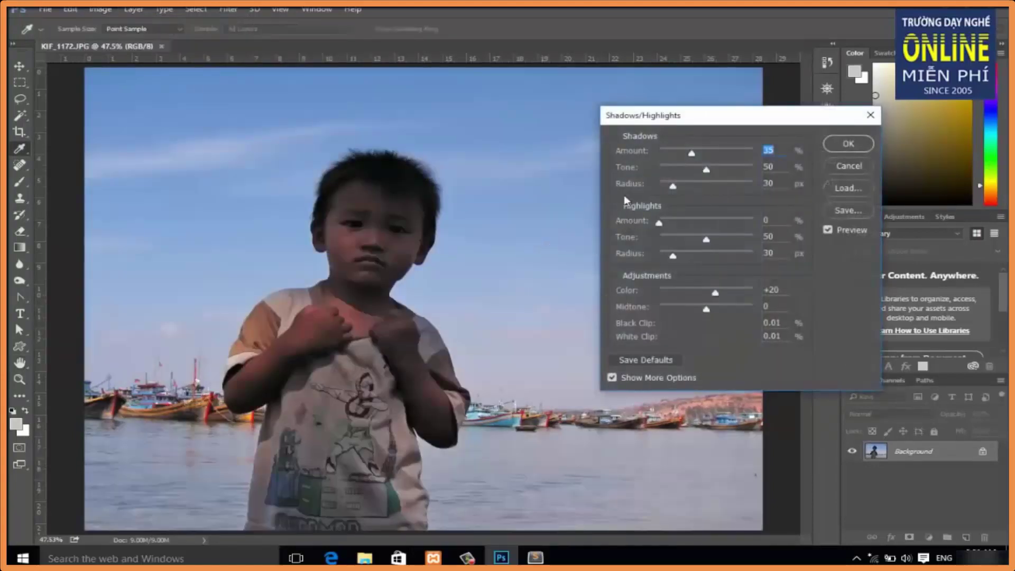
{"action": "left_click", "coordinate": [622, 377]}
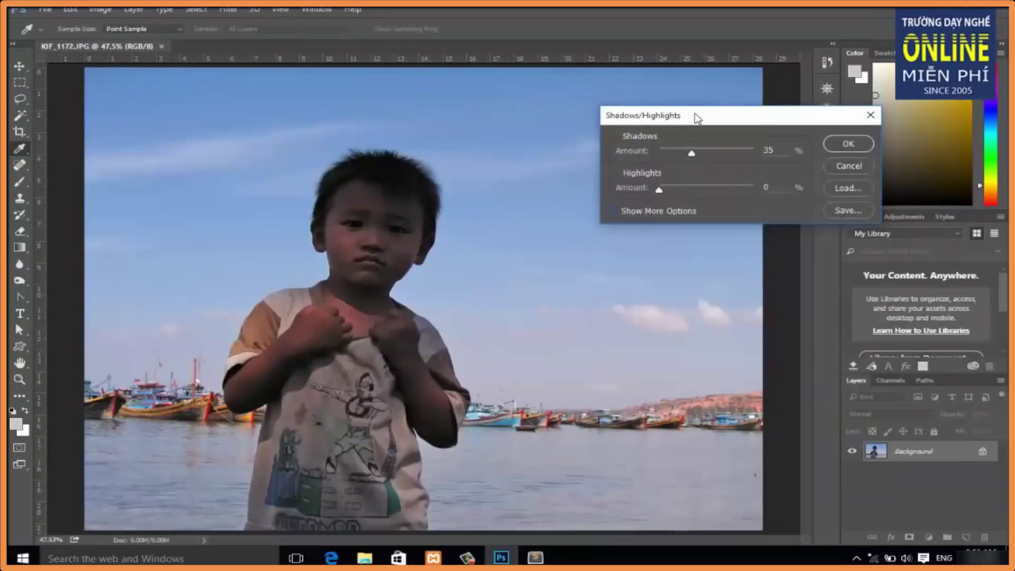
{"action": "left_click_drag", "start_coordinate": [696, 117], "coordinate": [591, 110]}
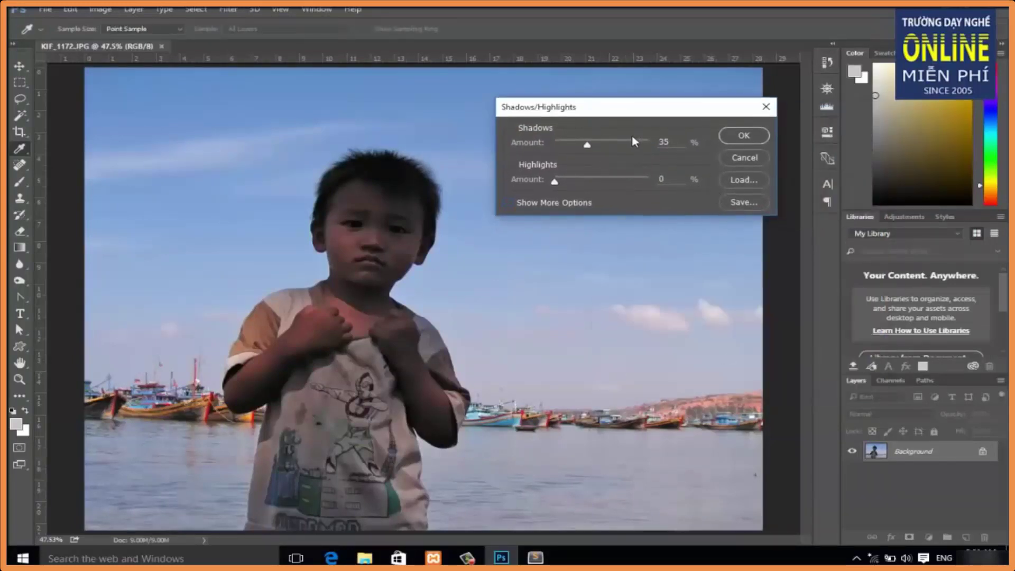
{"action": "left_click_drag", "start_coordinate": [588, 145], "coordinate": [587, 147]}
{"action": "left_click_drag", "start_coordinate": [555, 182], "coordinate": [567, 183]}
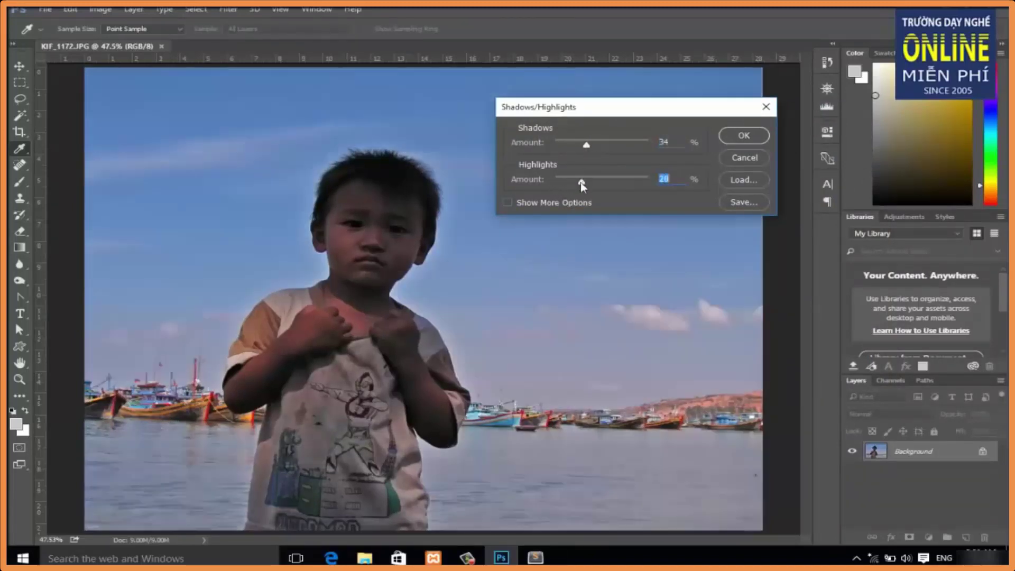
{"action": "left_click", "coordinate": [554, 202]}
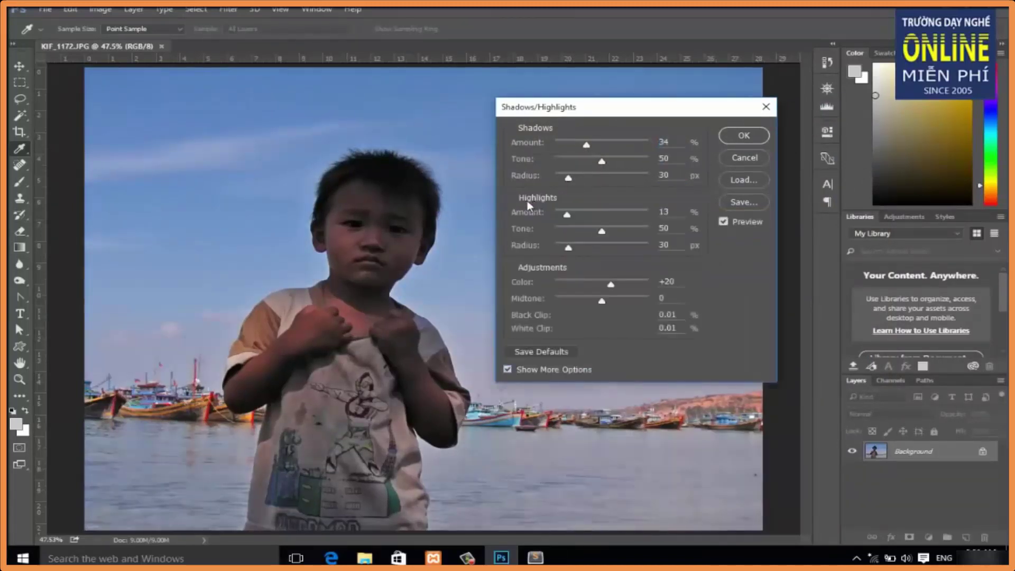
{"action": "mouse_move", "coordinate": [567, 215]}
{"action": "left_mouse_down"}
{"action": "mouse_move", "coordinate": [626, 218]}
{"action": "mouse_move", "coordinate": [598, 234]}
{"action": "left_mouse_up"}
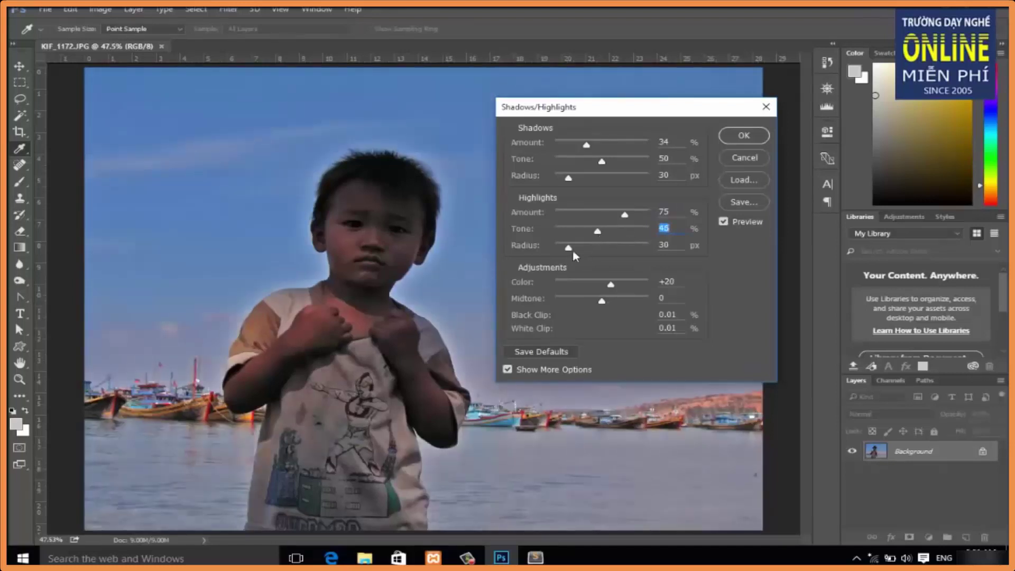
{"action": "mouse_move", "coordinate": [573, 250]}
{"action": "left_mouse_down"}
{"action": "mouse_move", "coordinate": [598, 247]}
{"action": "mouse_move", "coordinate": [616, 281]}
{"action": "left_mouse_up"}
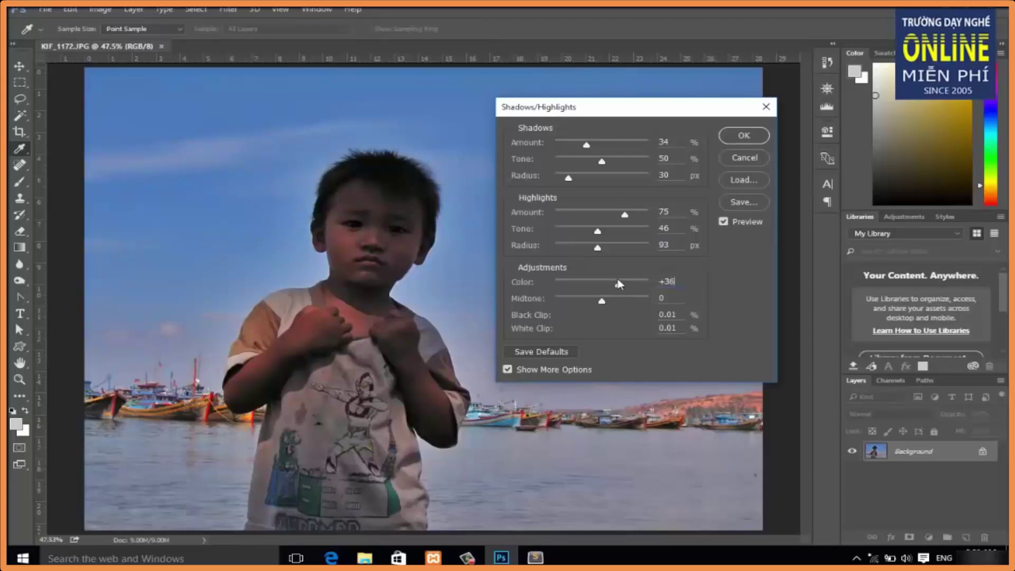
{"action": "left_click", "coordinate": [743, 136]}
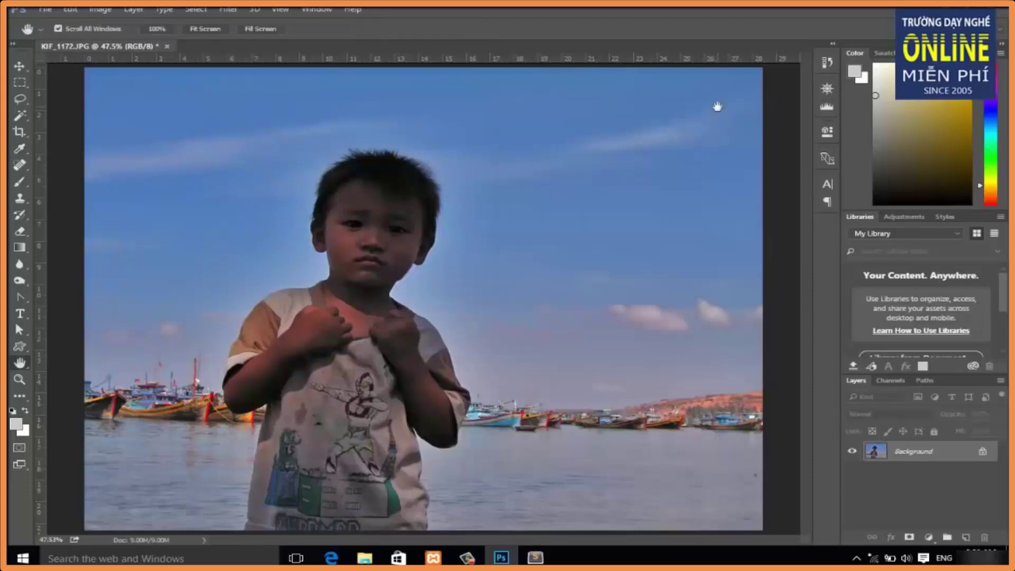
- Show the History panel and compare the original photo with the Shadows/Highlights state
{"action": "left_click", "coordinate": [332, 11]}
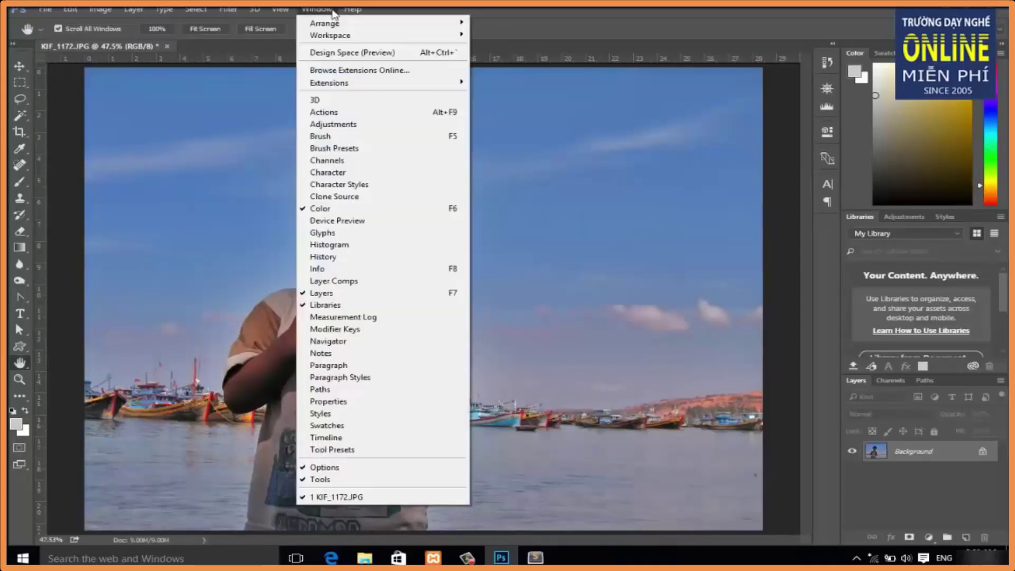
{"action": "left_click", "coordinate": [371, 256]}
{"action": "left_click", "coordinate": [748, 78]}
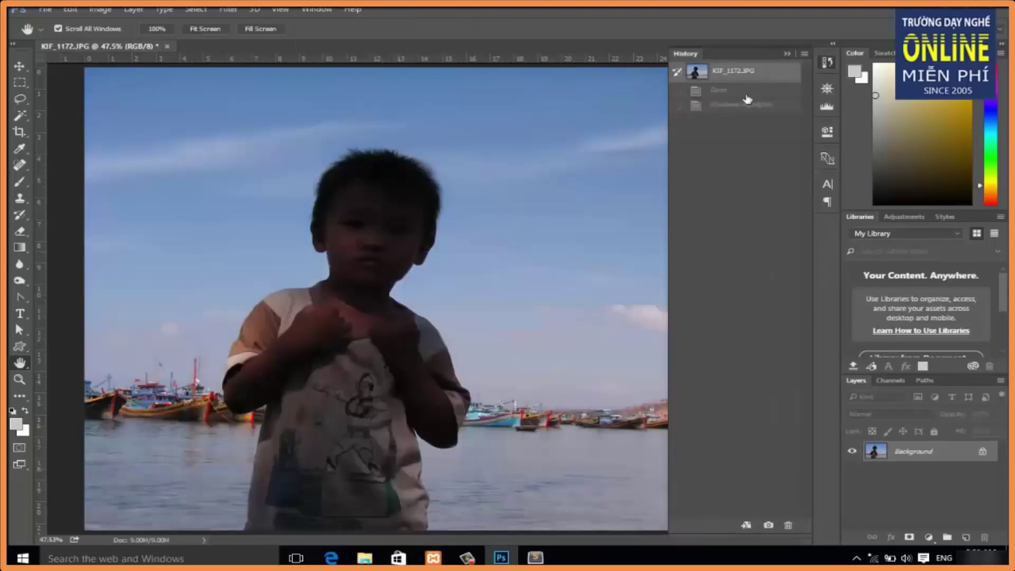
{"action": "left_click", "coordinate": [746, 104]}
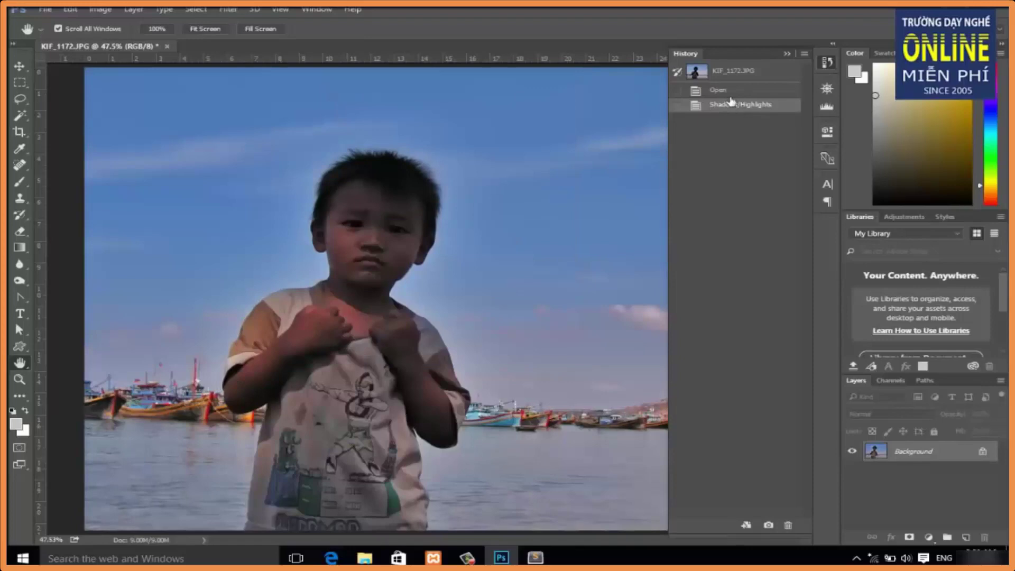
- Apply a second, milder Shadows/Highlights pass with shadows 14% and tone 31
{"action": "left_click", "coordinate": [77, 10]}
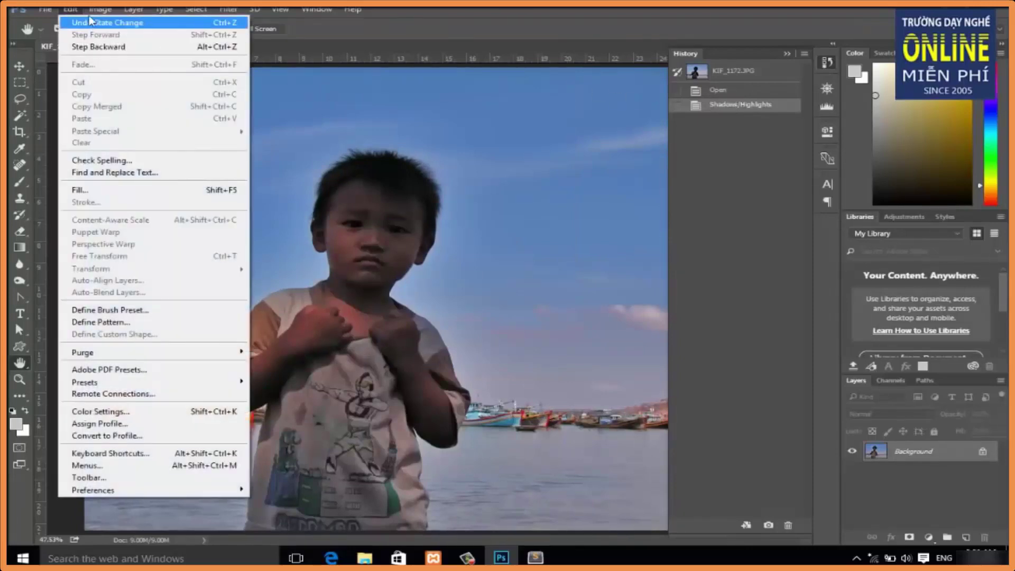
{"action": "mouse_move", "coordinate": [163, 40]}
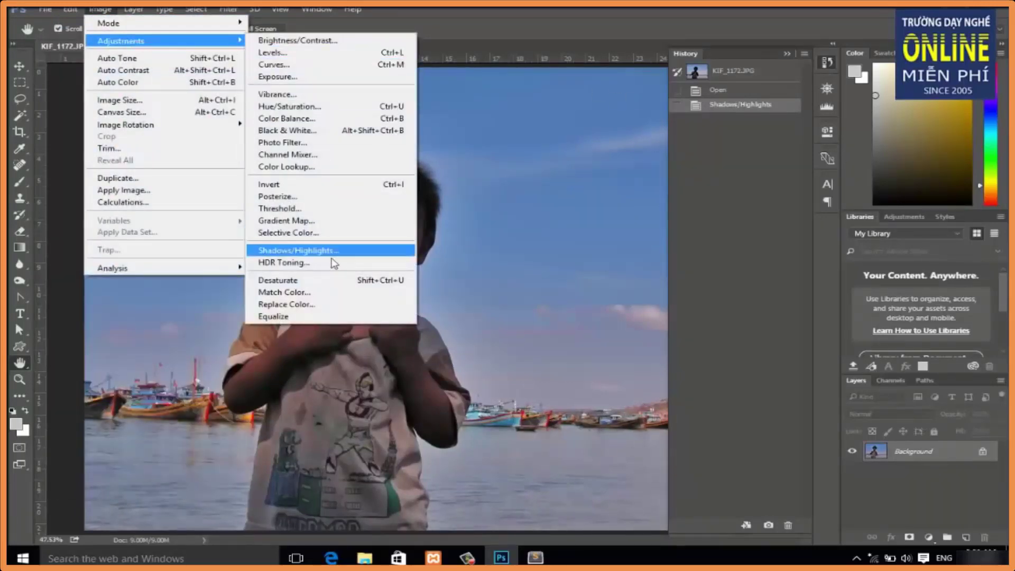
{"action": "left_click", "coordinate": [333, 251]}
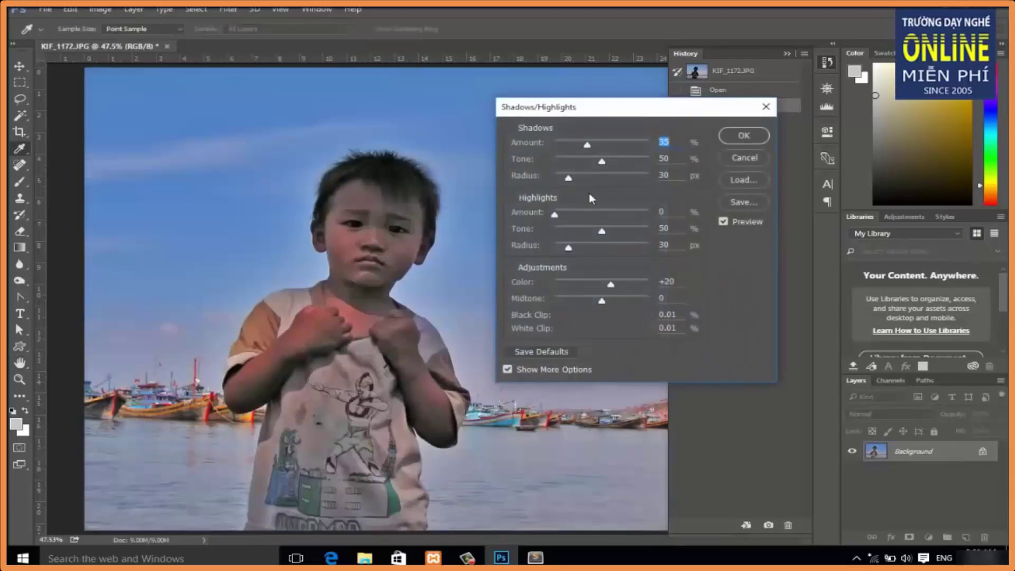
{"action": "mouse_move", "coordinate": [587, 145]}
{"action": "left_mouse_down"}
{"action": "mouse_move", "coordinate": [567, 146]}
{"action": "mouse_move", "coordinate": [584, 164]}
{"action": "left_mouse_up"}
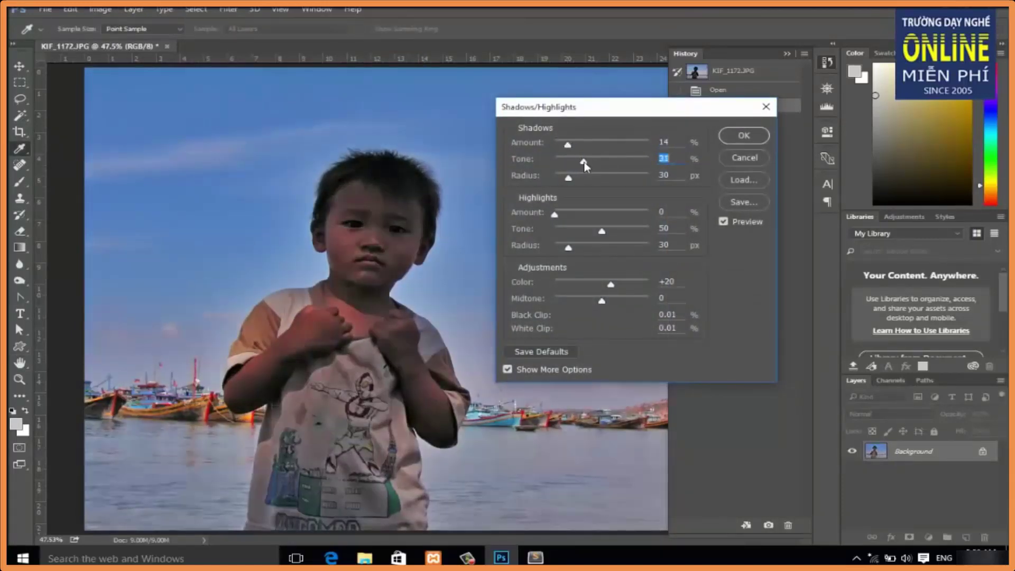
{"action": "left_click", "coordinate": [744, 136]}
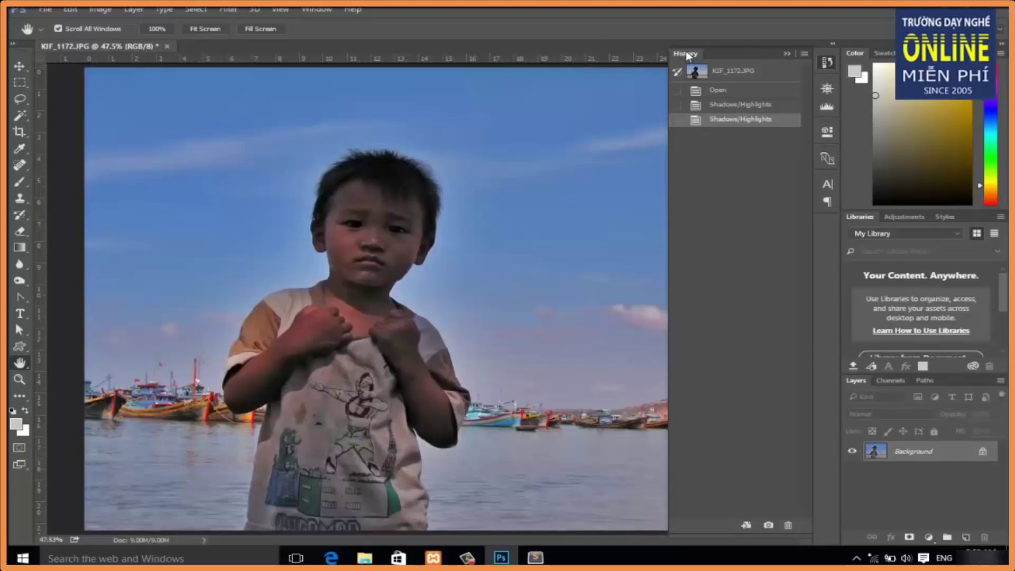
- Save the boy photo as JPEG 'KIF_1172 final', quality 12, Baseline Optimized
{"action": "left_click", "coordinate": [788, 53]}
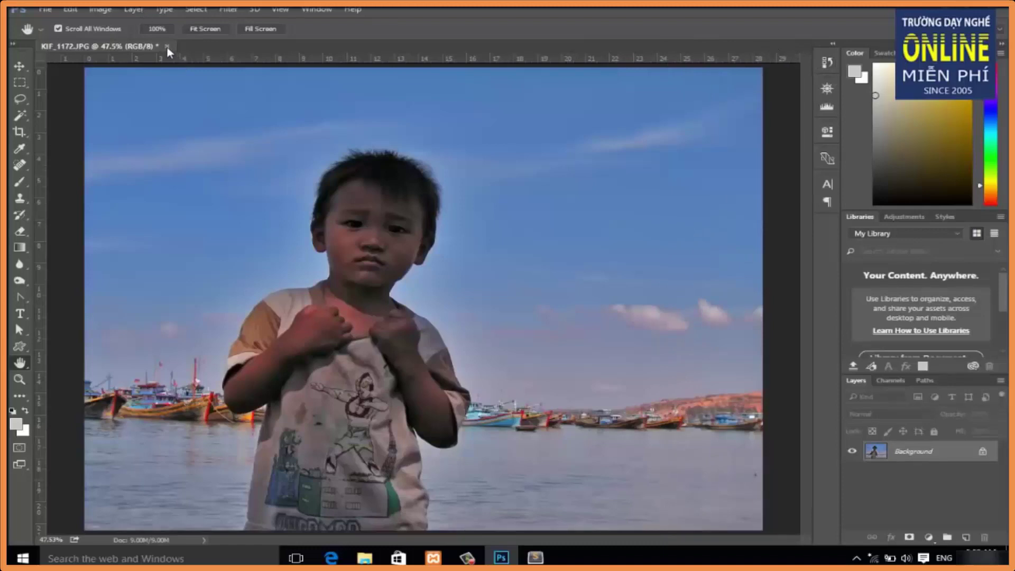
{"action": "left_click", "coordinate": [44, 9]}
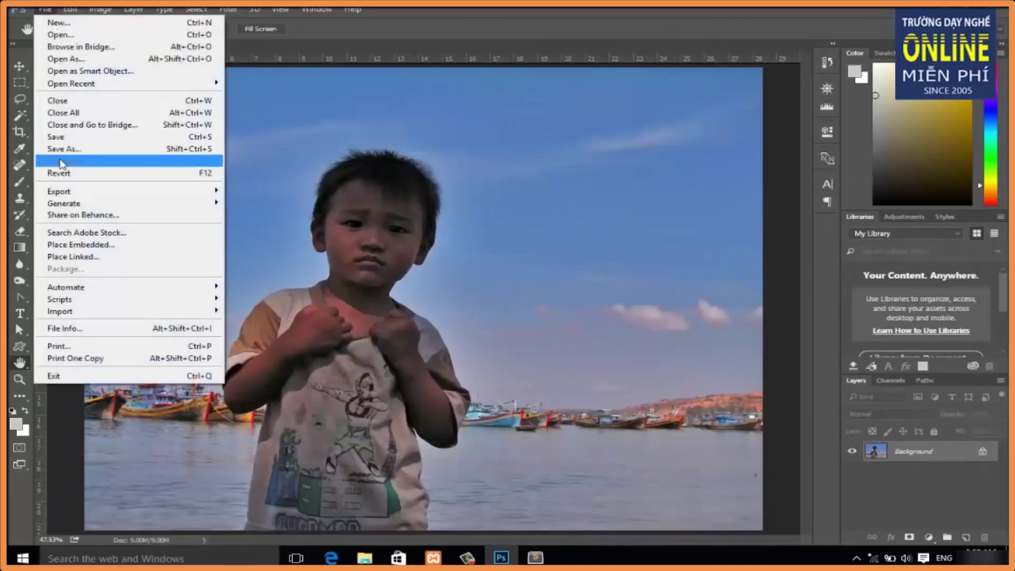
{"action": "left_click", "coordinate": [61, 149]}
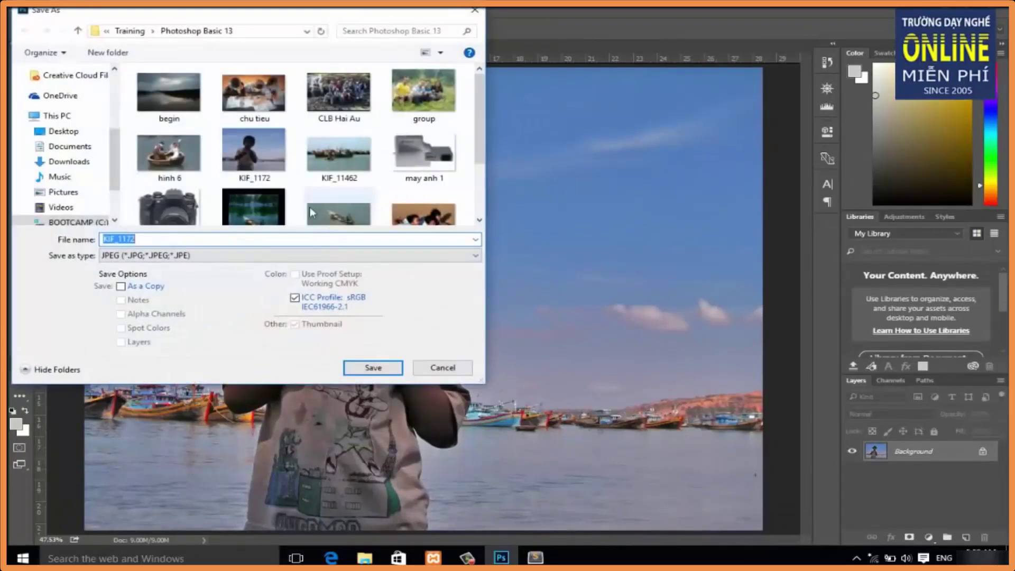
{"action": "left_click", "coordinate": [168, 240]}
{"action": "type", "text": "f"}
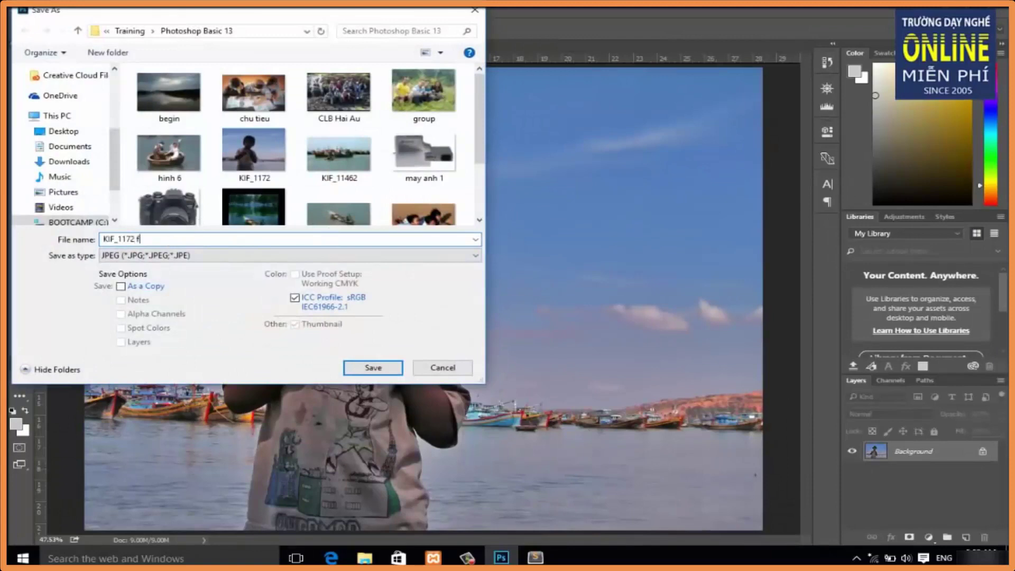
{"action": "type", "text": "inal"}
{"action": "key", "text": "Return"}
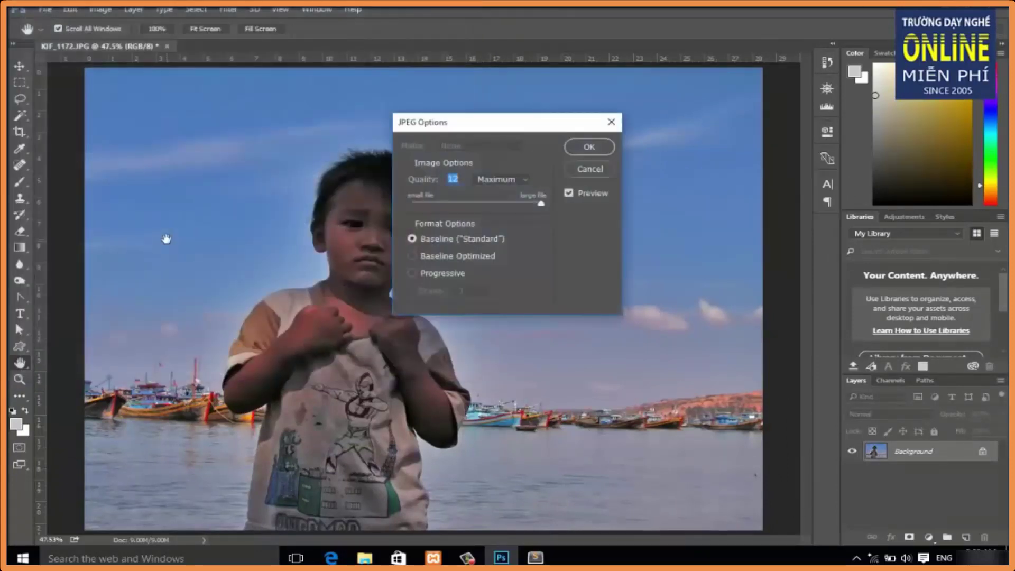
{"action": "left_click", "coordinate": [425, 255]}
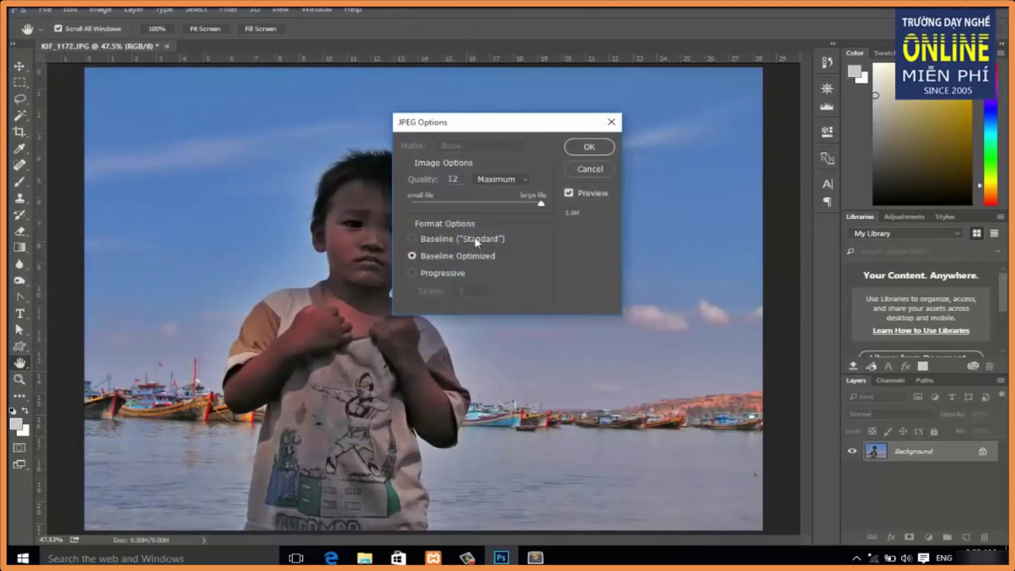
{"action": "left_click", "coordinate": [589, 147]}
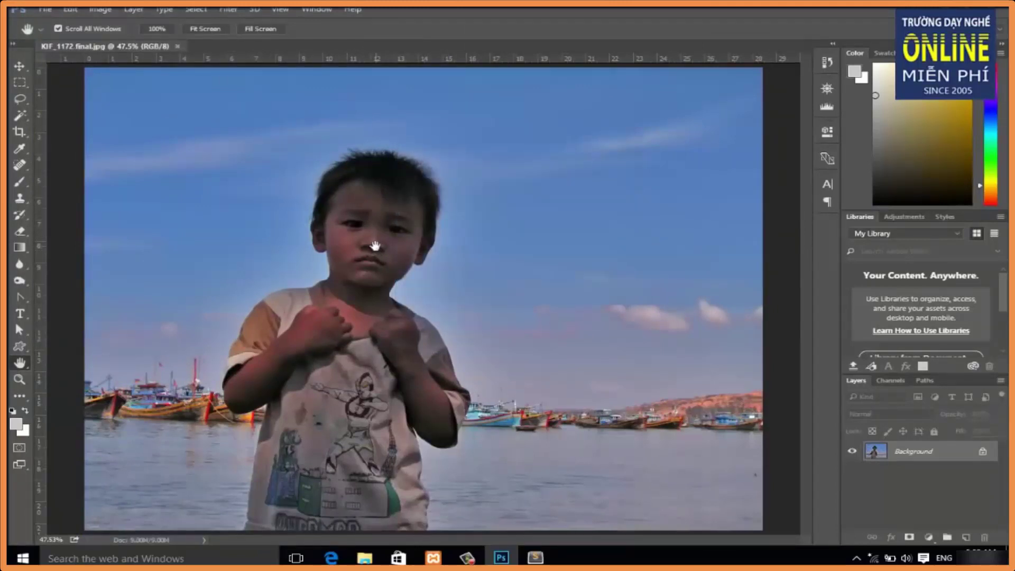
- Zoom in on the boy's face to about 103% and bring up the blur filters
{"action": "left_click", "coordinate": [19, 379]}
{"action": "left_click_drag", "start_coordinate": [308, 165], "coordinate": [479, 337]}
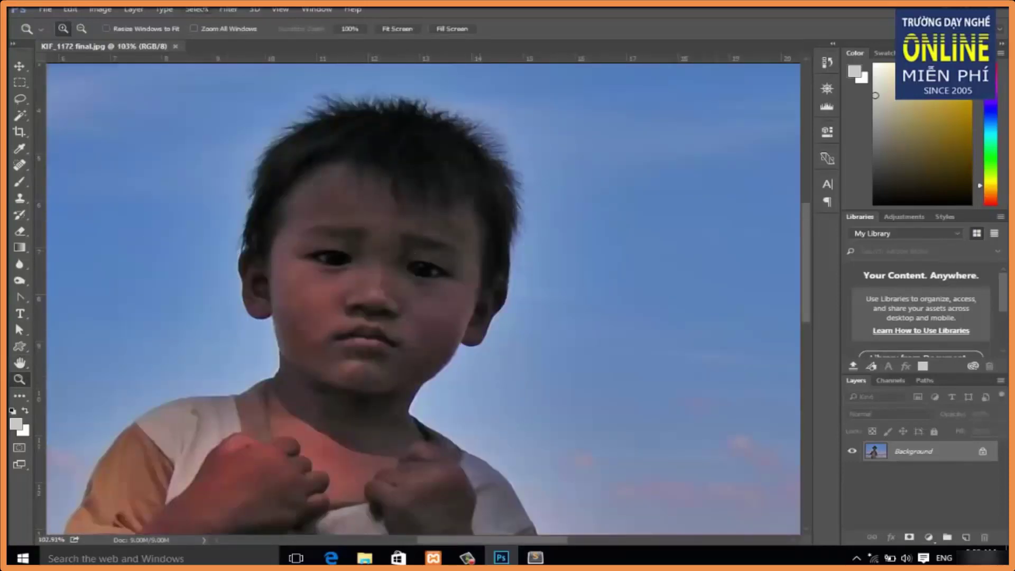
{"action": "left_click", "coordinate": [239, 9]}
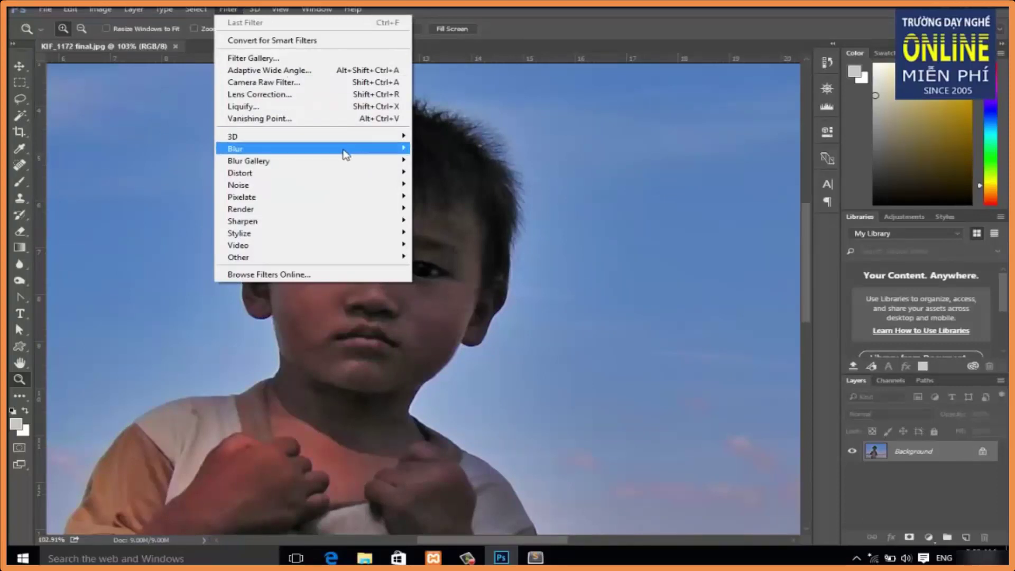
{"action": "mouse_move", "coordinate": [236, 148]}
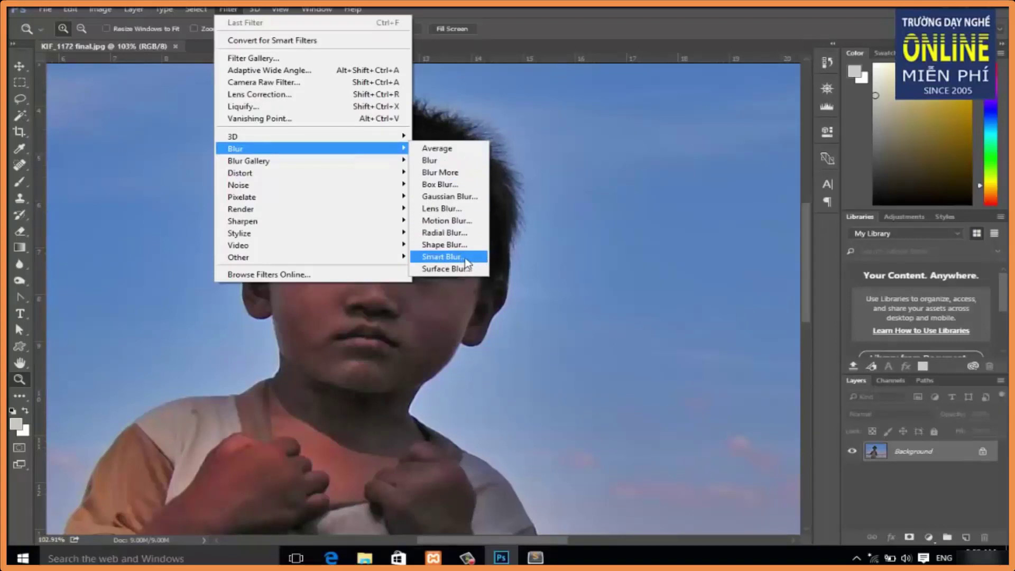
- Apply Smart Blur with radius 3.0 and threshold about 12.1 to the boy's face
{"action": "left_click", "coordinate": [466, 257]}
{"action": "left_click_drag", "start_coordinate": [526, 83], "coordinate": [665, 124]}
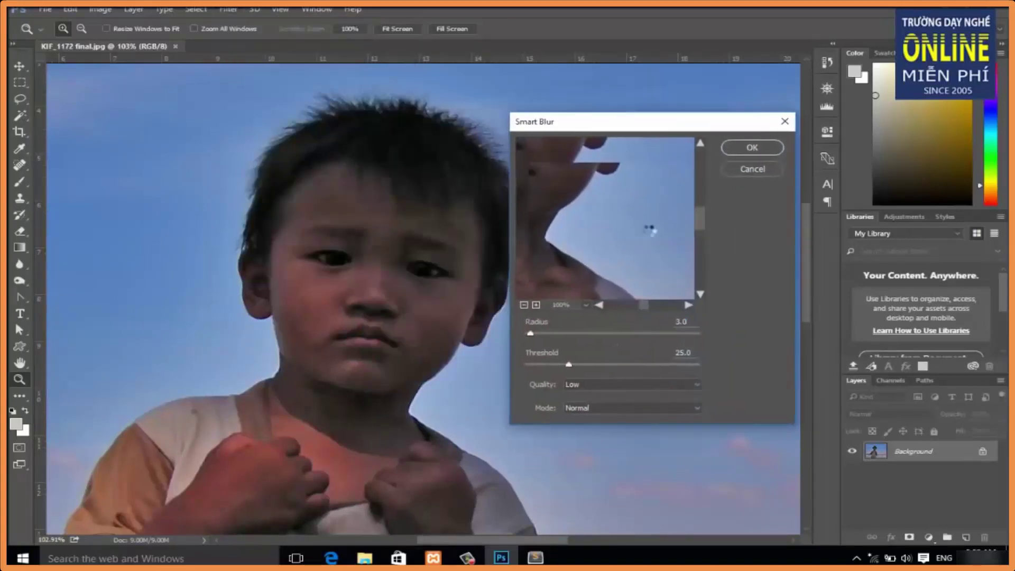
{"action": "left_click_drag", "start_coordinate": [541, 368], "coordinate": [530, 366]}
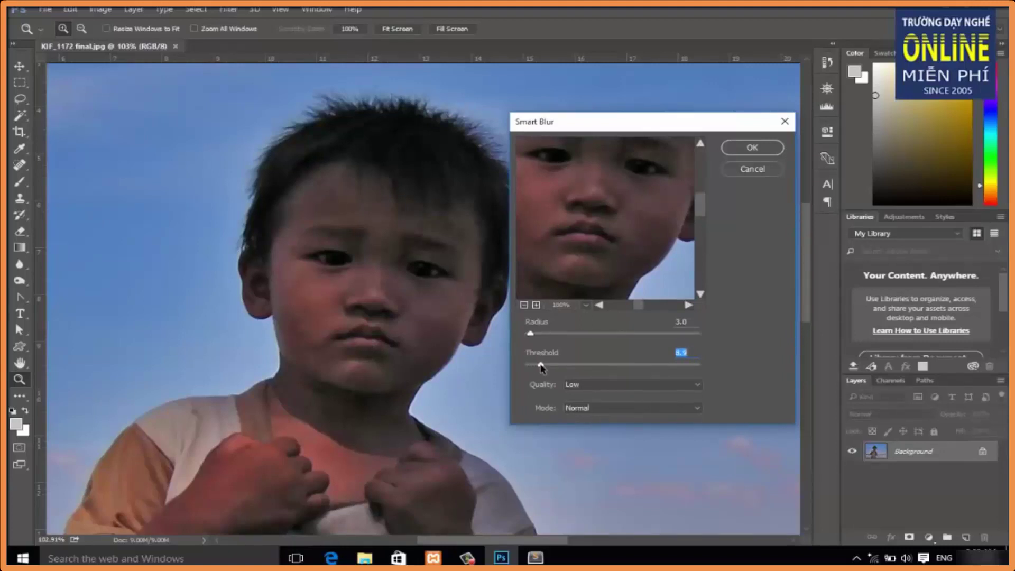
{"action": "left_click_drag", "start_coordinate": [539, 369], "coordinate": [548, 369]}
{"action": "left_click", "coordinate": [733, 151]}
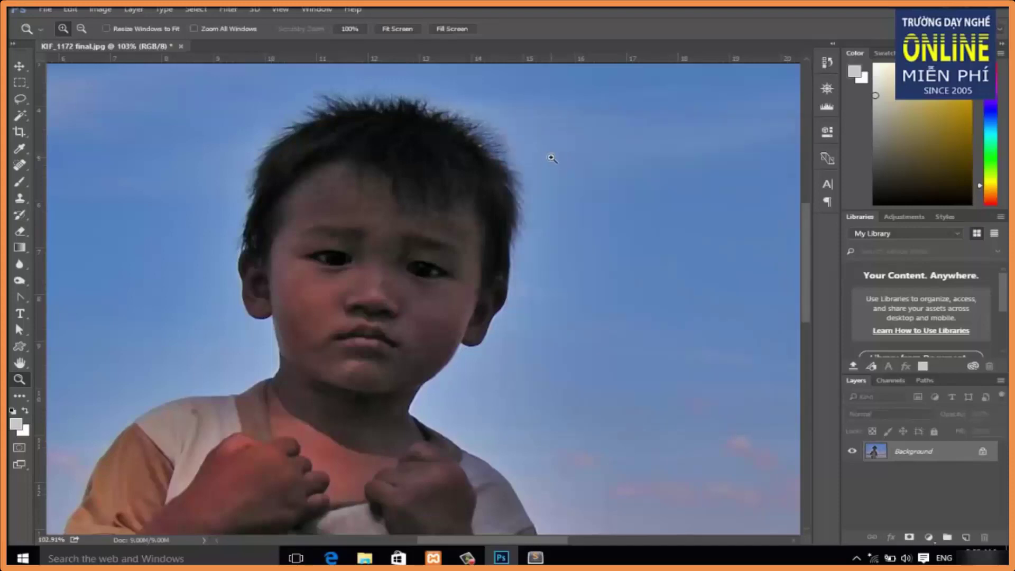
- Fit the whole photo on screen and show the History panel
{"action": "double_click", "coordinate": [19, 363]}
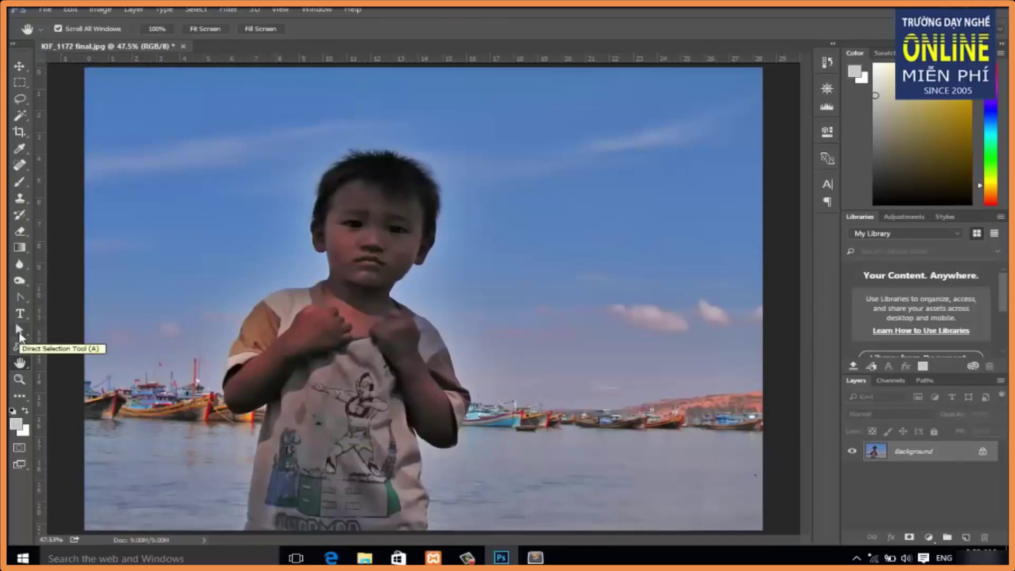
{"action": "left_click", "coordinate": [316, 9]}
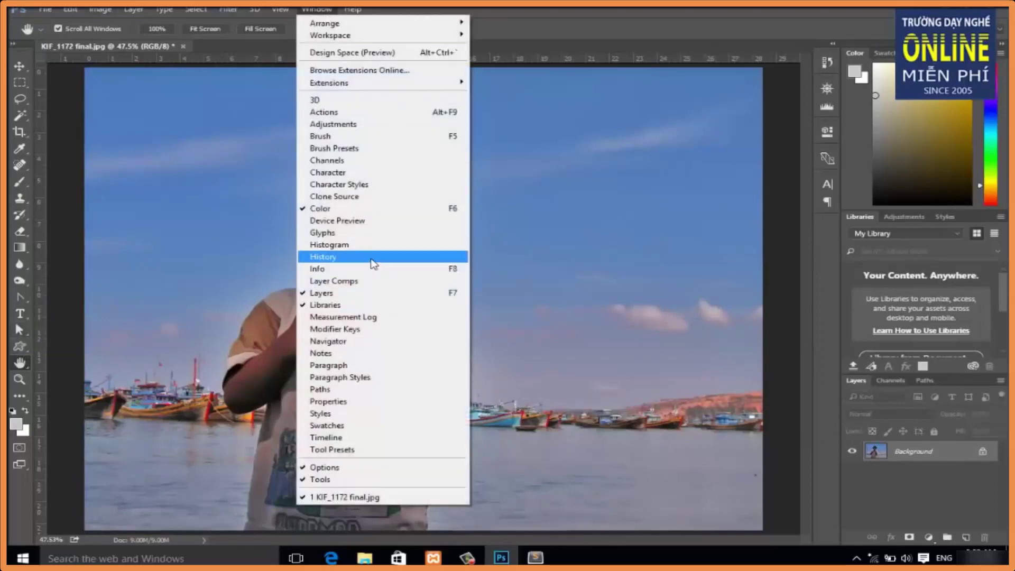
{"action": "left_click", "coordinate": [374, 264]}
- Compare the original and both Shadows/Highlights states, ending back on Smart Blur
{"action": "left_click", "coordinate": [720, 121]}
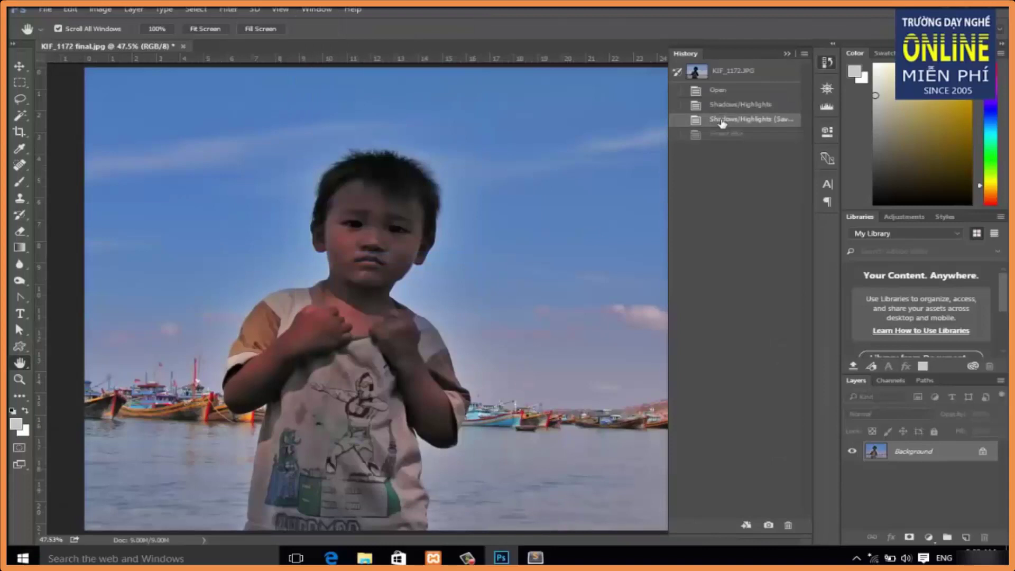
{"action": "left_click", "coordinate": [733, 70]}
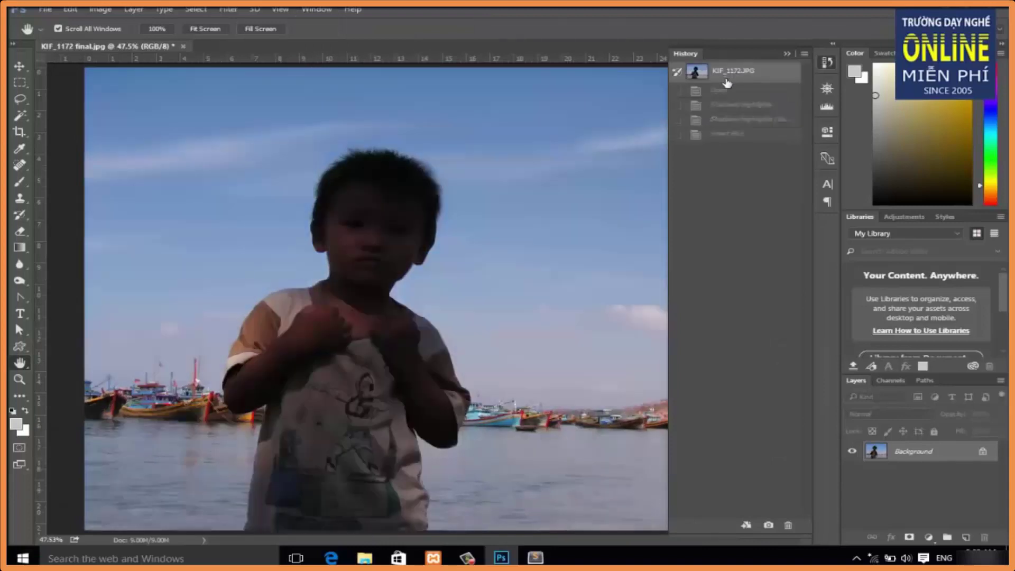
{"action": "left_click", "coordinate": [726, 105]}
{"action": "left_click", "coordinate": [724, 121]}
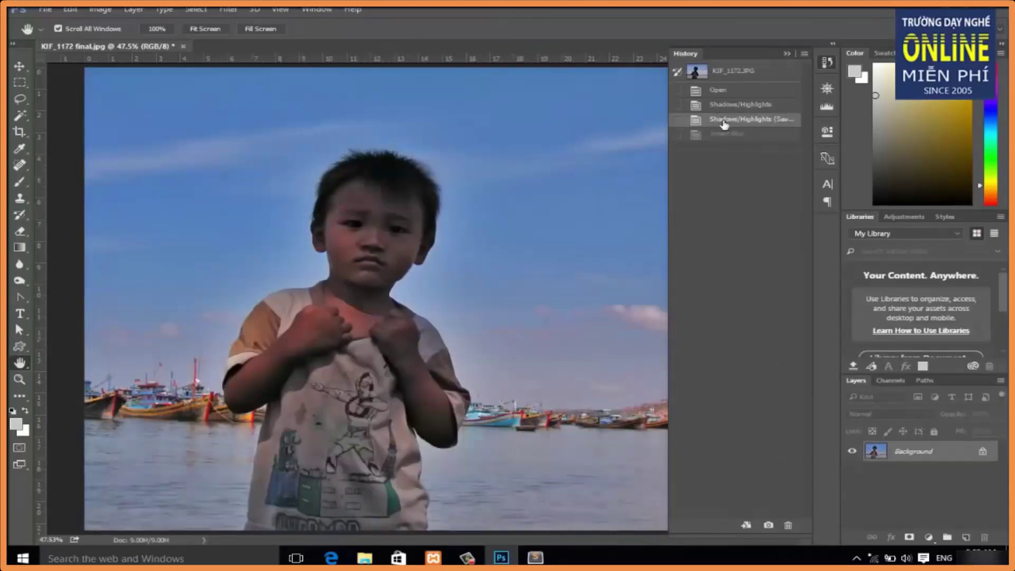
{"action": "left_click", "coordinate": [720, 134]}
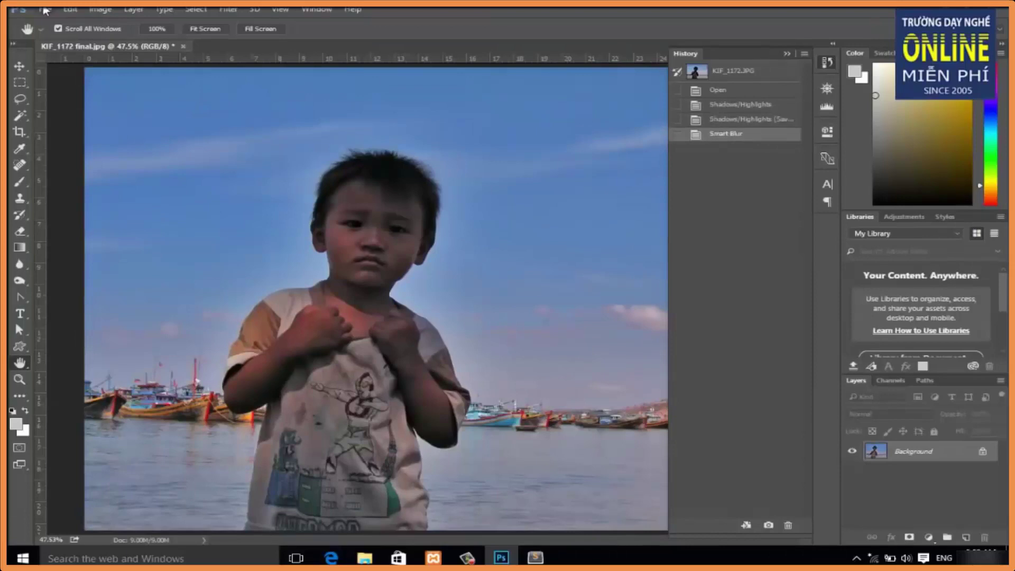
{"action": "left_click", "coordinate": [49, 9]}
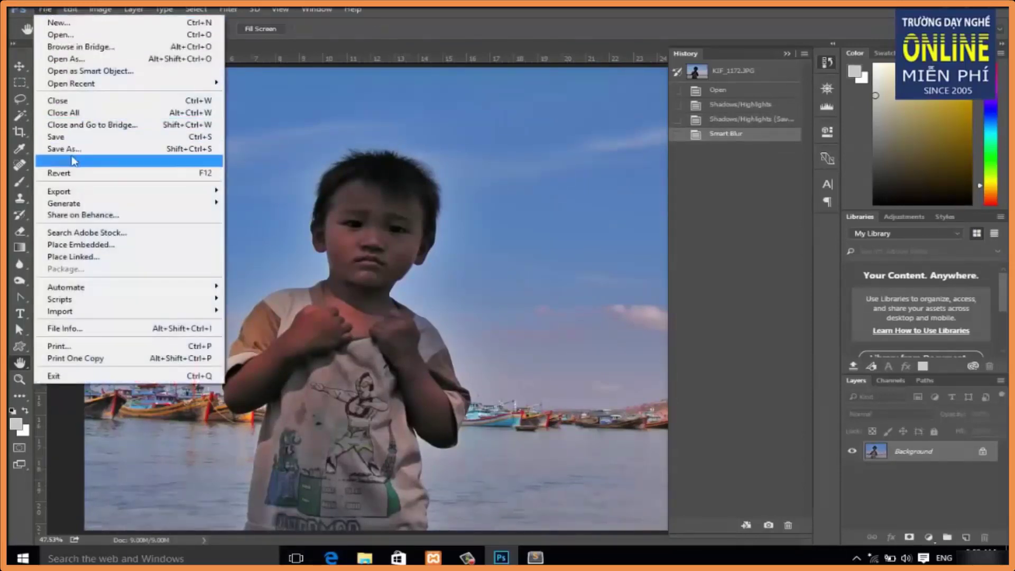
- Save and close KIF_1172 final.jpg, then open the kids photo STS007.JPG
{"action": "left_click", "coordinate": [74, 139]}
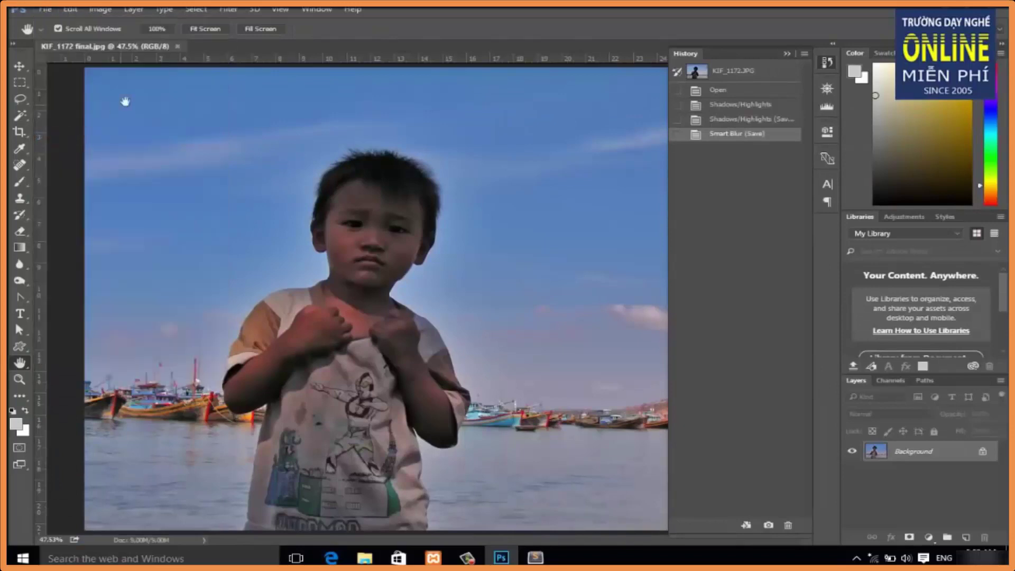
{"action": "left_click", "coordinate": [178, 47]}
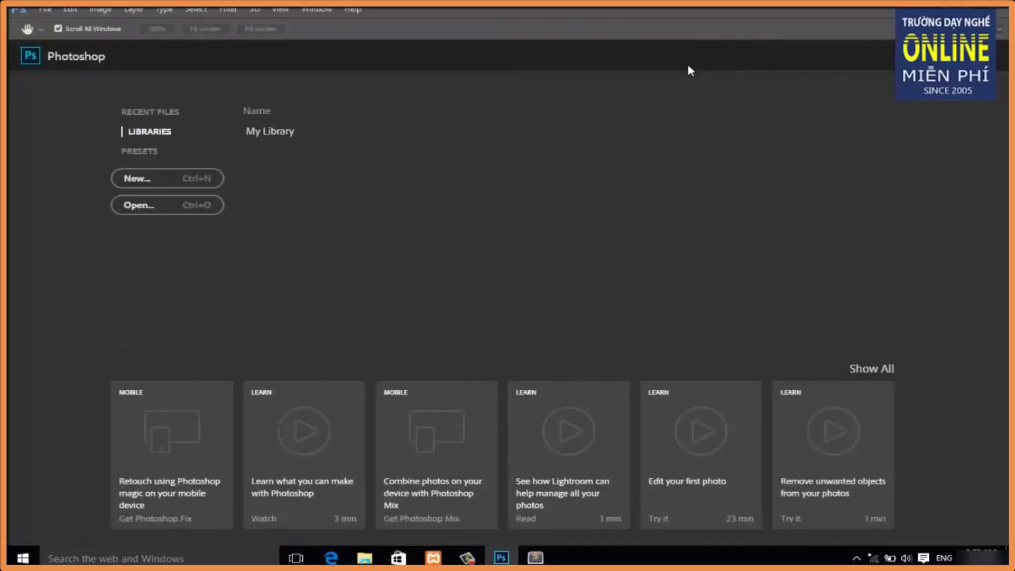
{"action": "left_click", "coordinate": [174, 207]}
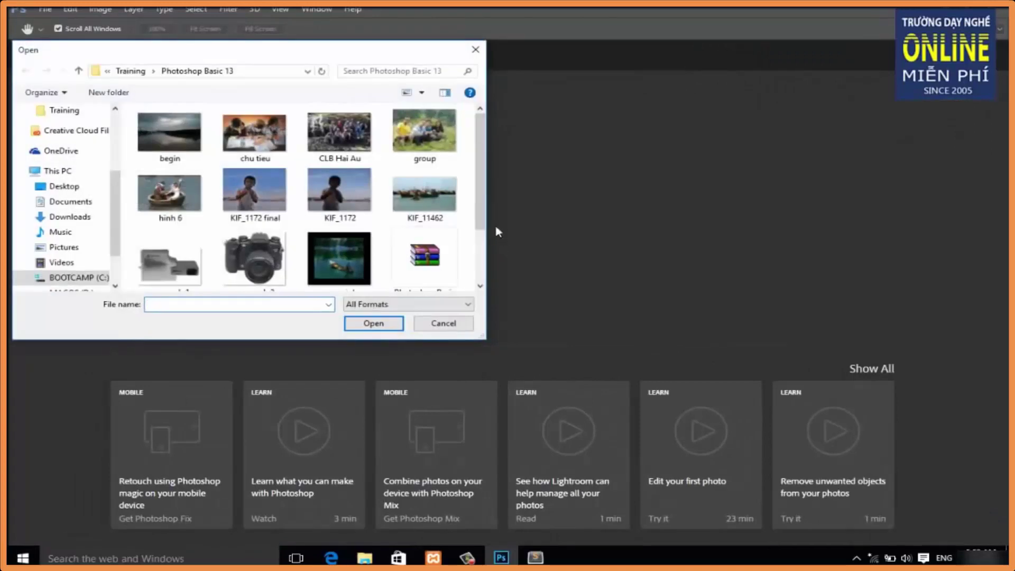
{"action": "left_click_drag", "start_coordinate": [477, 200], "coordinate": [480, 248]}
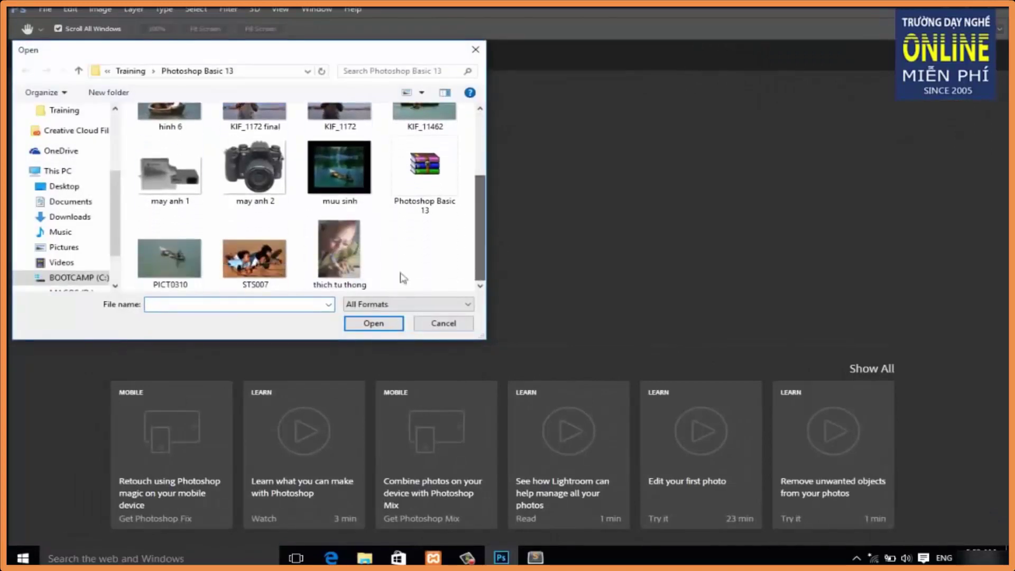
{"action": "double_click", "coordinate": [265, 256]}
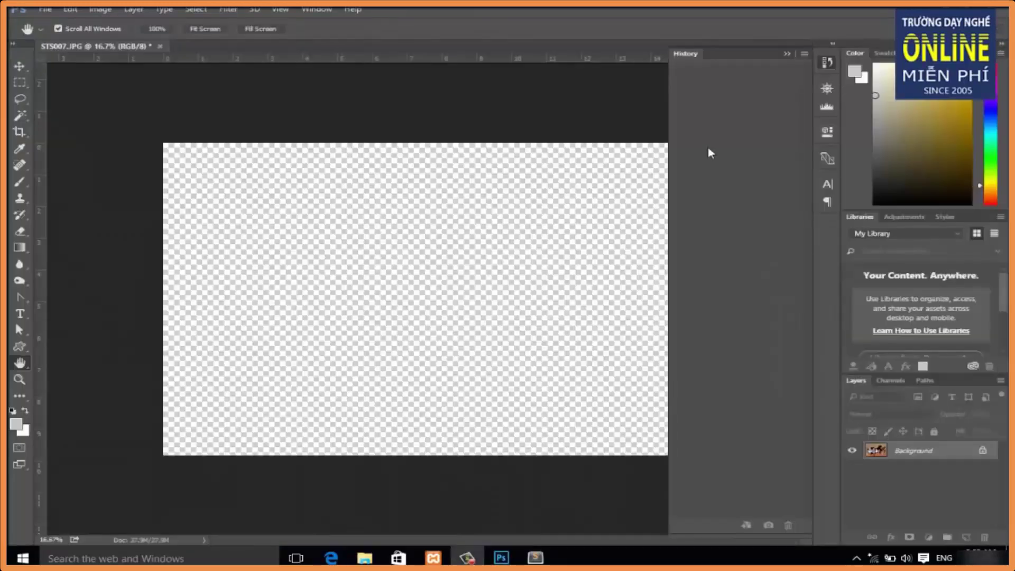
- Apply Levels to STS007.JPG with input levels 6 / 1.11 / 235 and output white 179
{"action": "left_click", "coordinate": [788, 54]}
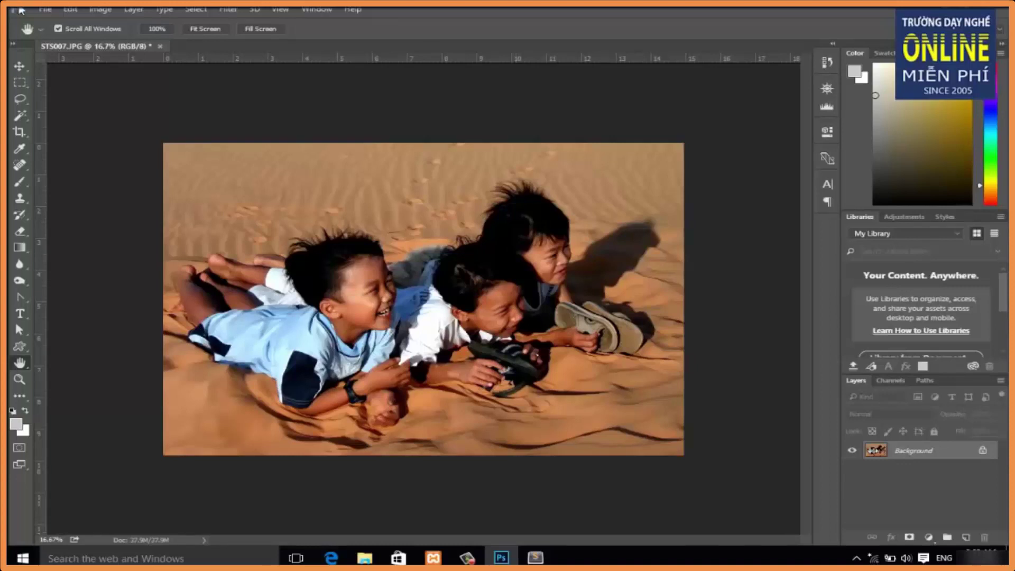
{"action": "left_click", "coordinate": [99, 10]}
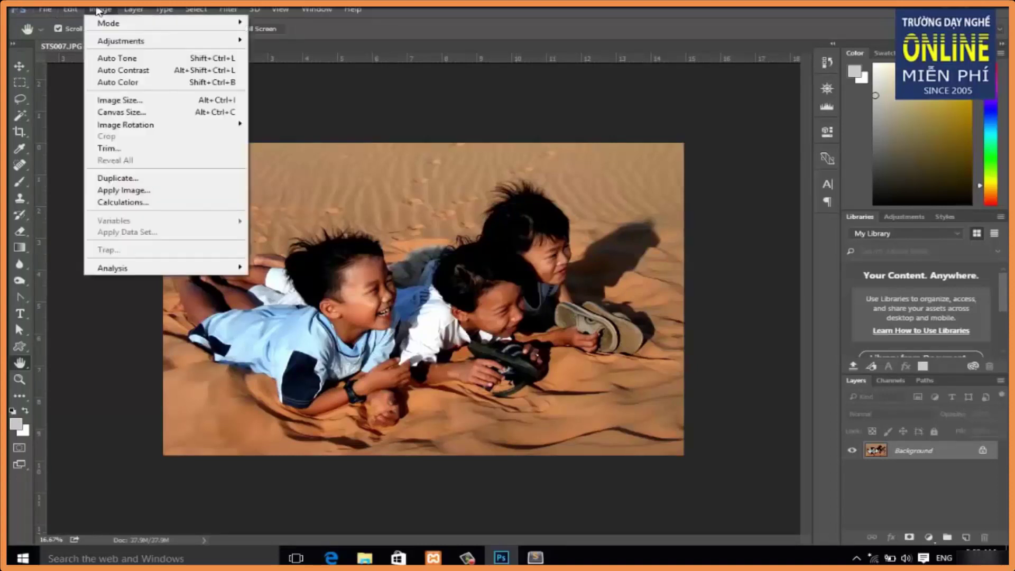
{"action": "mouse_move", "coordinate": [122, 40]}
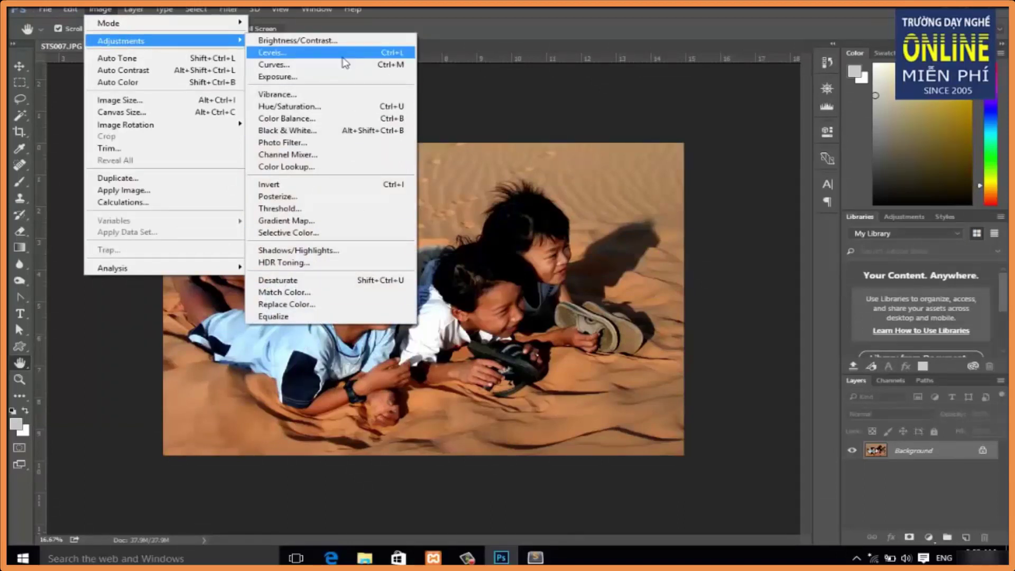
{"action": "left_click", "coordinate": [343, 56]}
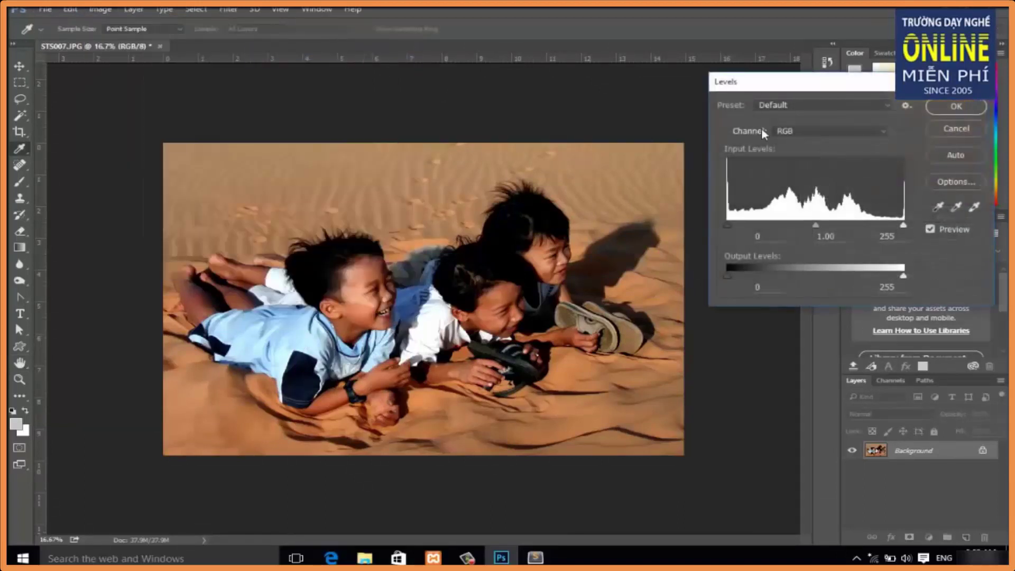
{"action": "left_click_drag", "start_coordinate": [796, 88], "coordinate": [674, 60]}
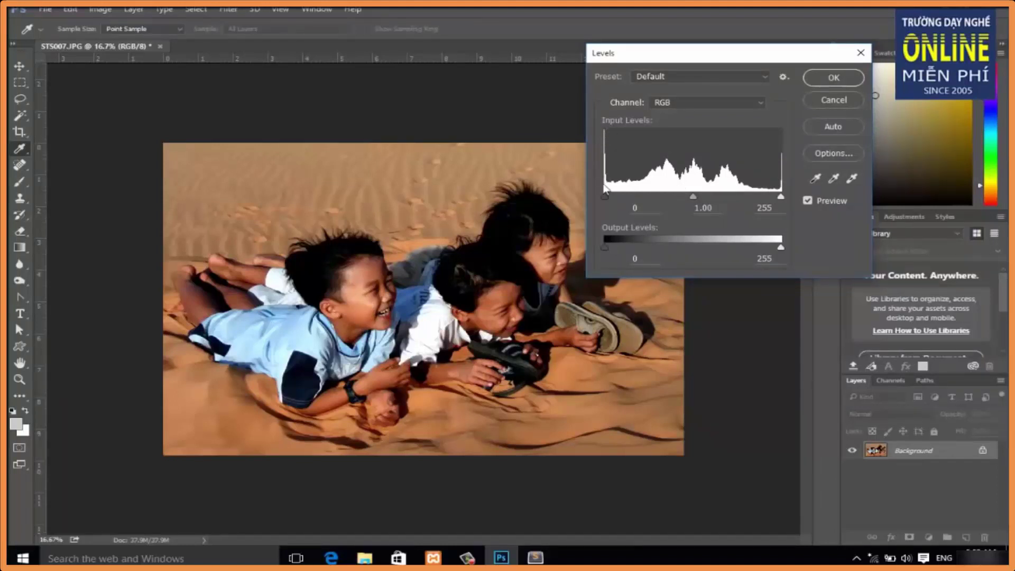
{"action": "left_click_drag", "start_coordinate": [603, 199], "coordinate": [609, 197]}
{"action": "left_click_drag", "start_coordinate": [779, 201], "coordinate": [766, 199]}
{"action": "left_click_drag", "start_coordinate": [688, 197], "coordinate": [683, 197]}
{"action": "left_click", "coordinate": [690, 197]}
{"action": "left_click", "coordinate": [683, 199]}
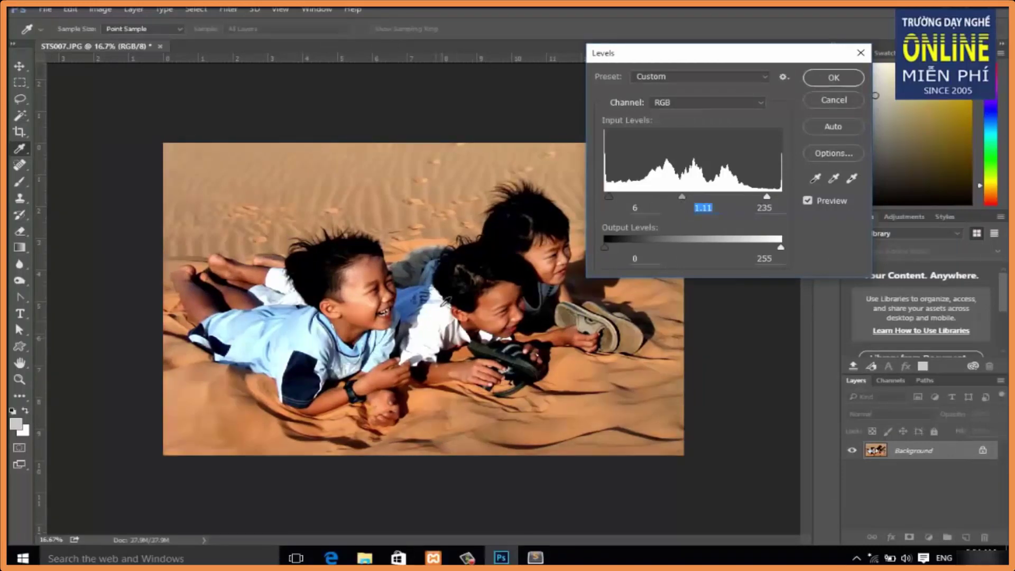
{"action": "left_click_drag", "start_coordinate": [781, 247], "coordinate": [729, 248]}
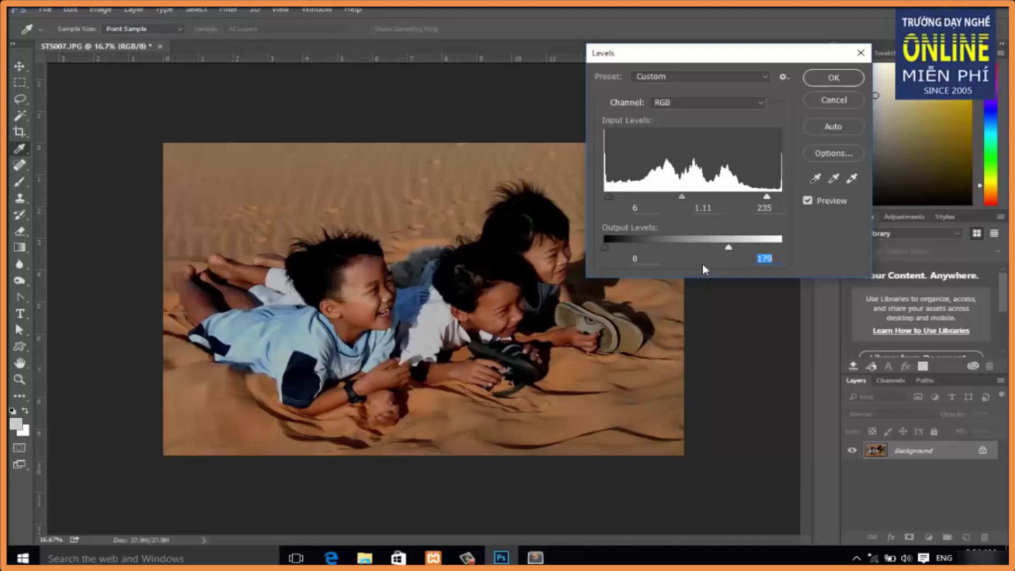
{"action": "left_click", "coordinate": [834, 78]}
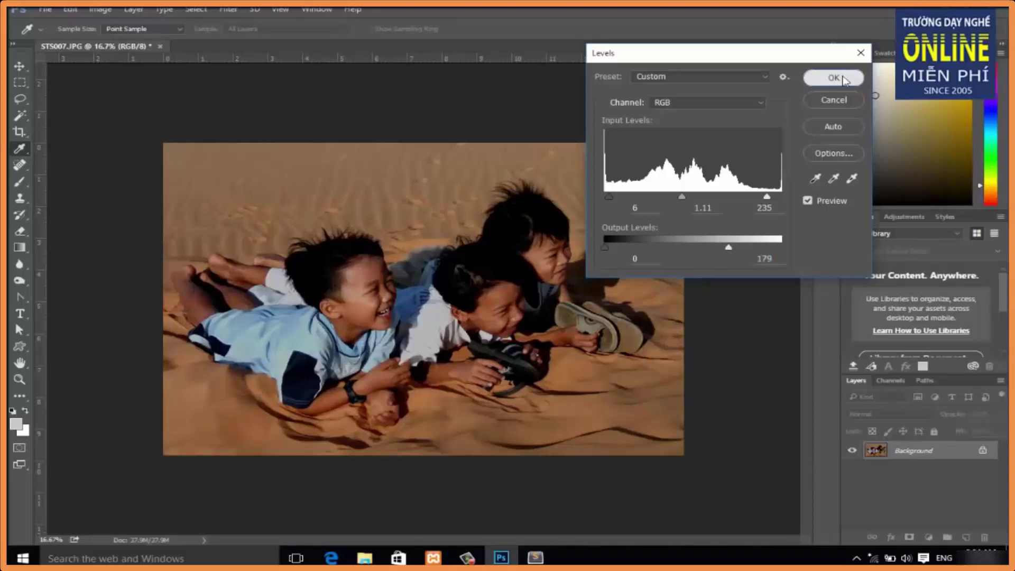
- Compare the children photo's original snapshot against its Levels state in the History panel
{"action": "double_click", "coordinate": [20, 365]}
{"action": "left_click", "coordinate": [318, 10]}
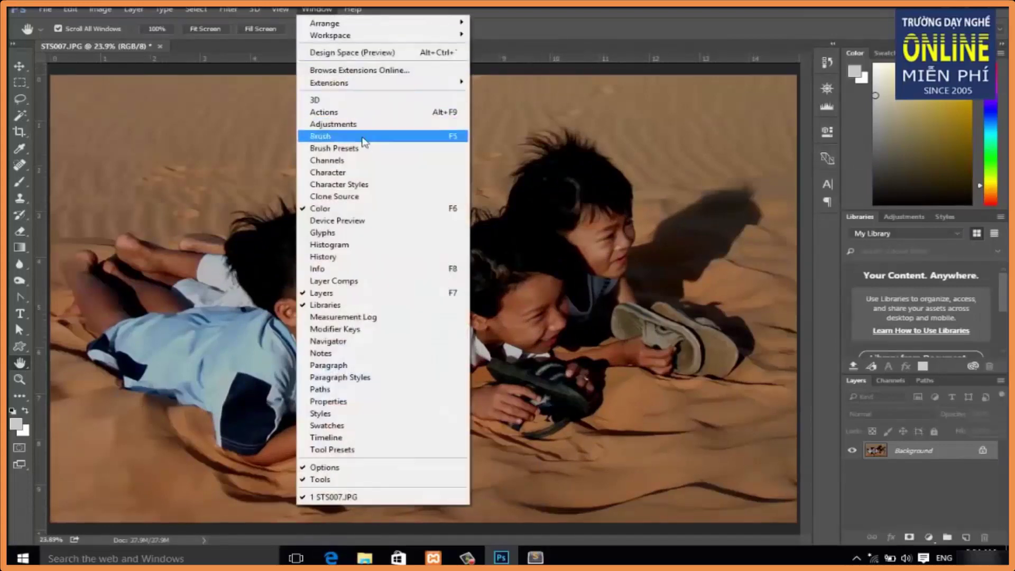
{"action": "left_click", "coordinate": [324, 256]}
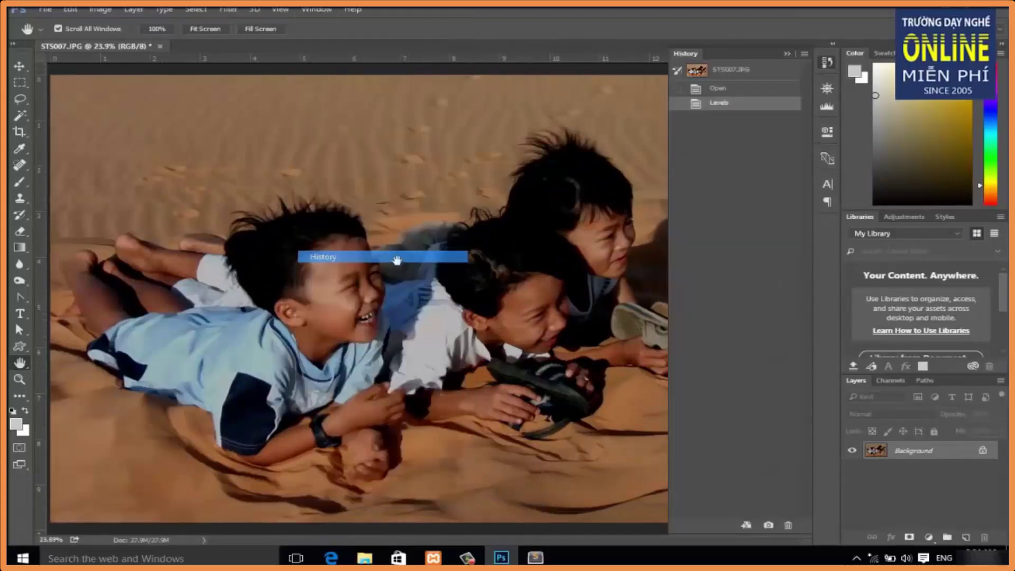
{"action": "left_click", "coordinate": [729, 70]}
{"action": "left_click", "coordinate": [721, 105]}
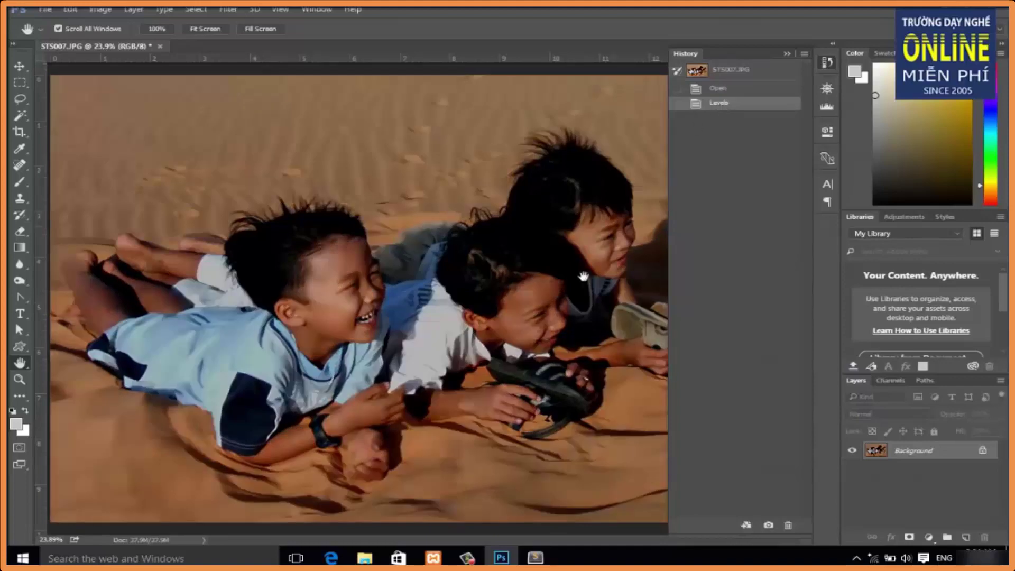
{"action": "left_click", "coordinate": [787, 53]}
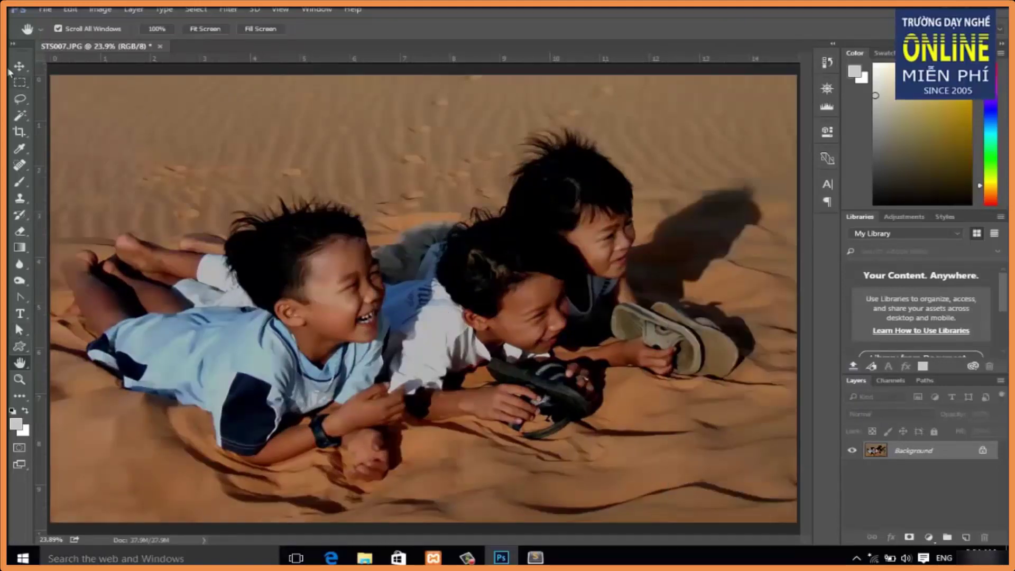
- Open the old man portrait thich tu thong.jpg
{"action": "left_click", "coordinate": [45, 10]}
{"action": "left_click", "coordinate": [62, 37]}
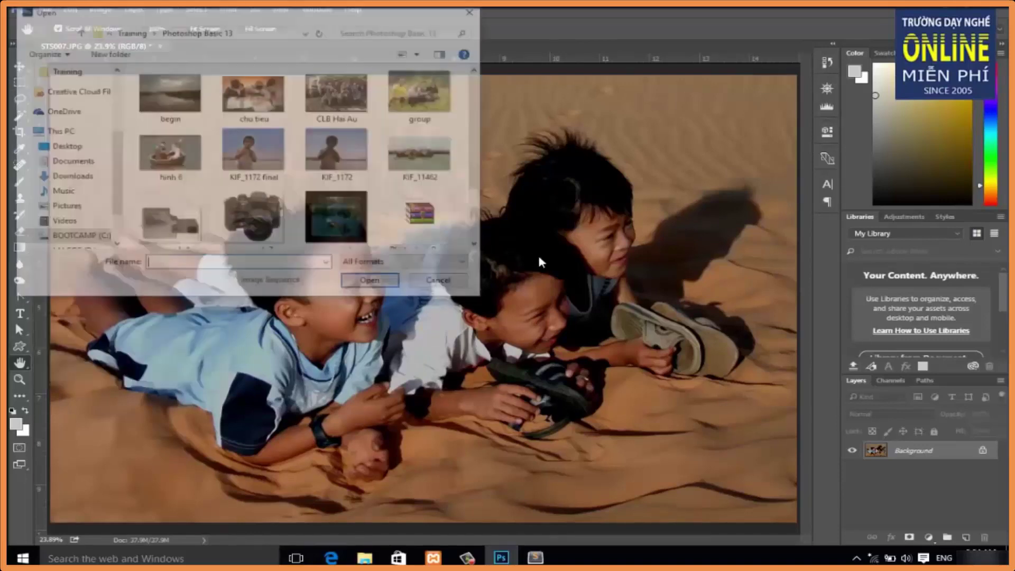
{"action": "scroll", "coordinate": [480, 173], "scroll_direction": "down", "scroll_amount": 2}
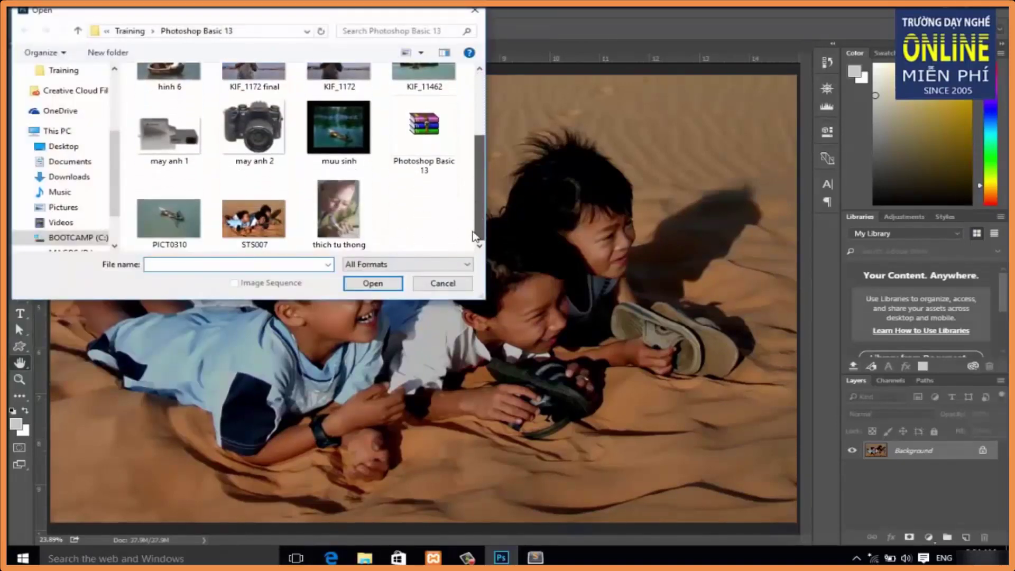
{"action": "double_click", "coordinate": [370, 194]}
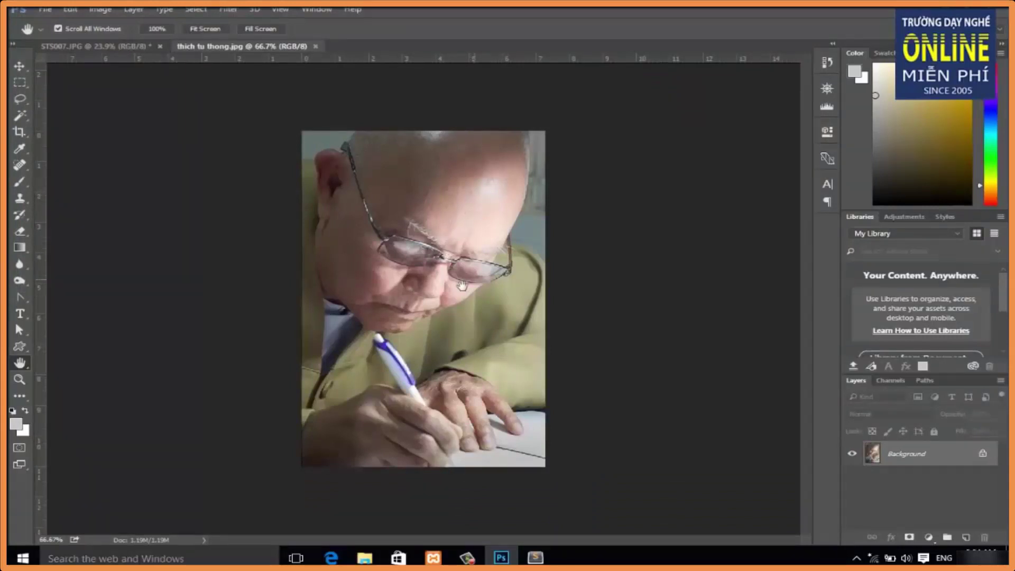
- Apply Levels to thich tu thong.jpg with black input 17 and output white 190
{"action": "left_click", "coordinate": [100, 9]}
{"action": "mouse_move", "coordinate": [120, 40]}
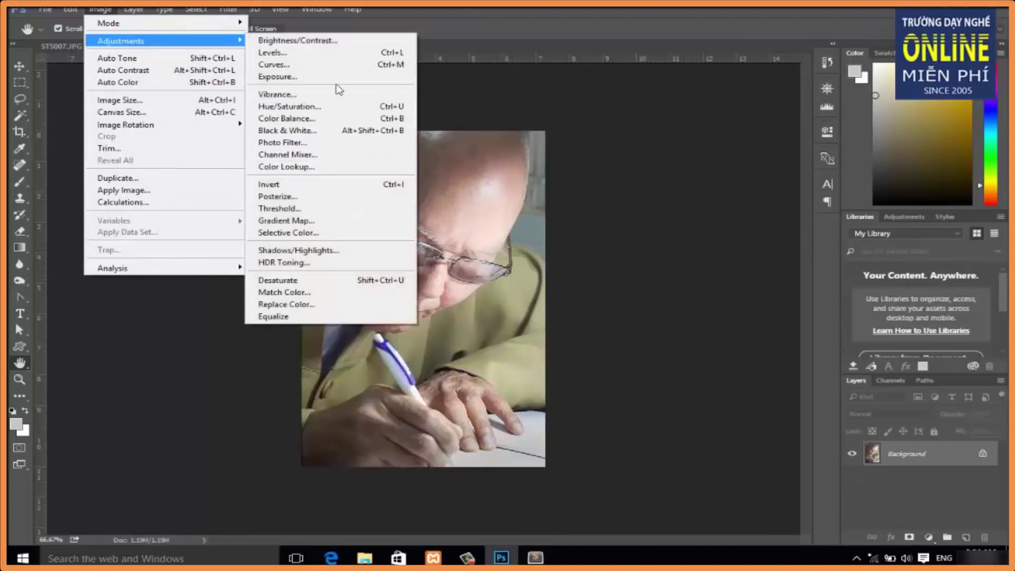
{"action": "left_click", "coordinate": [335, 53]}
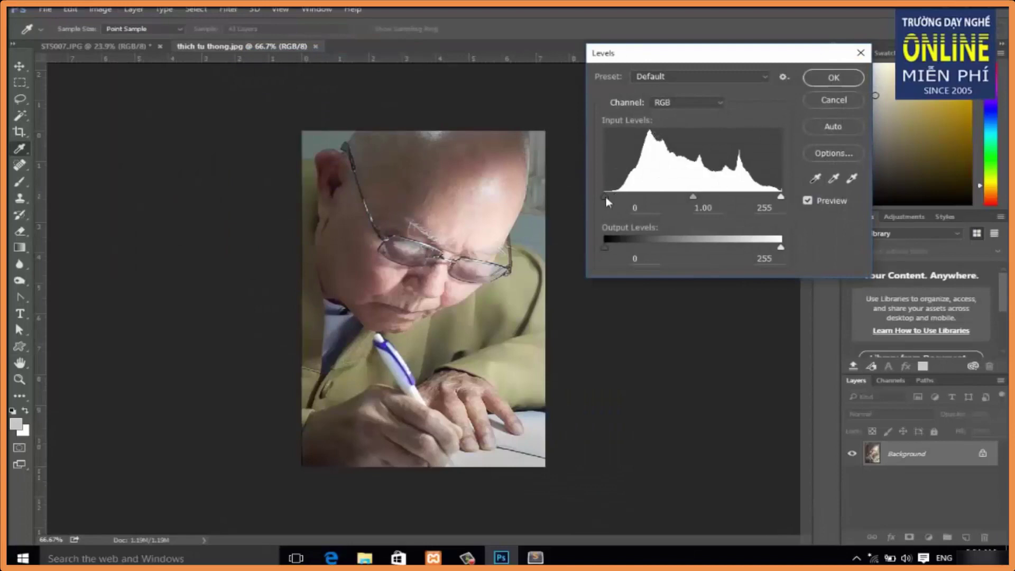
{"action": "left_click_drag", "start_coordinate": [605, 197], "coordinate": [617, 197]}
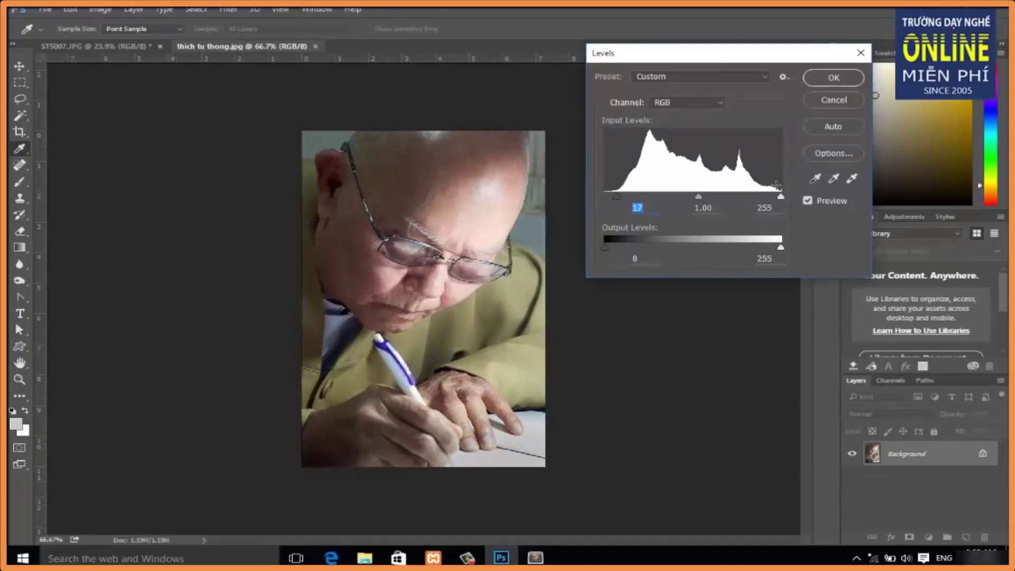
{"action": "mouse_move", "coordinate": [782, 247]}
{"action": "left_mouse_down"}
{"action": "mouse_move", "coordinate": [717, 247]}
{"action": "mouse_move", "coordinate": [761, 253]}
{"action": "mouse_move", "coordinate": [736, 249]}
{"action": "left_mouse_up"}
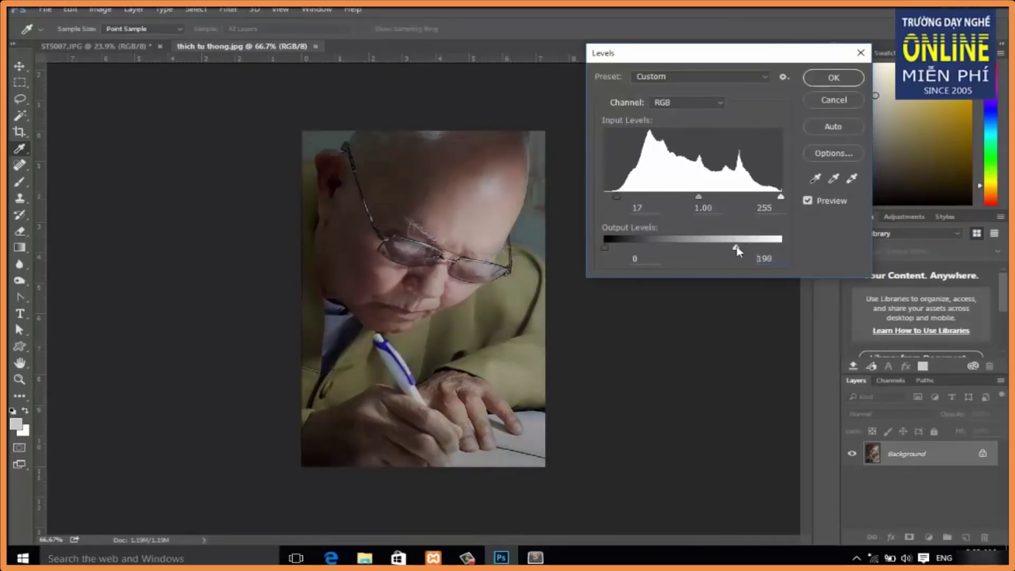
{"action": "left_click", "coordinate": [834, 77]}
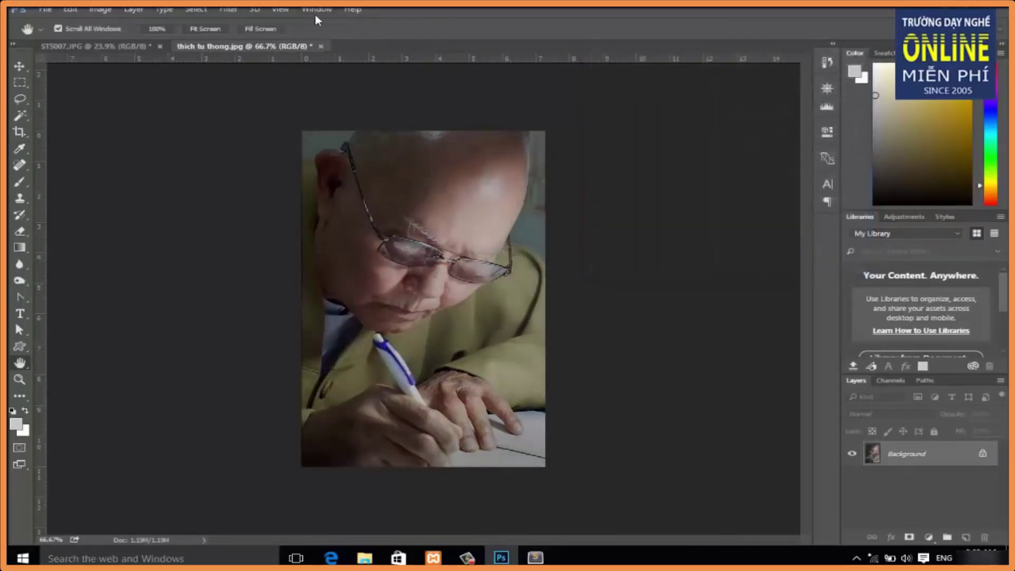
{"action": "double_click", "coordinate": [20, 364]}
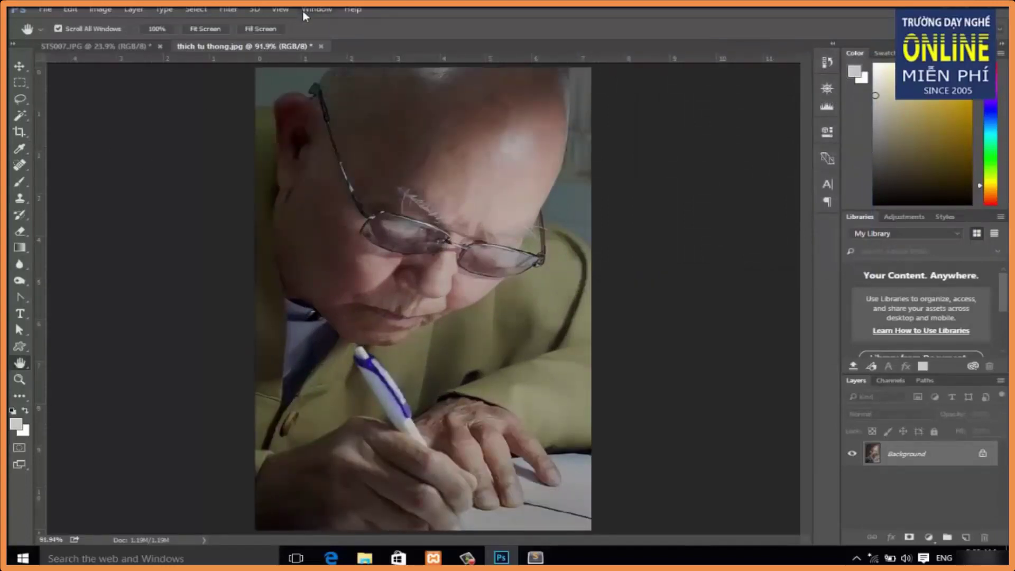
- Compare the portrait's original snapshot and Levels state in the History panel
{"action": "left_click", "coordinate": [313, 10]}
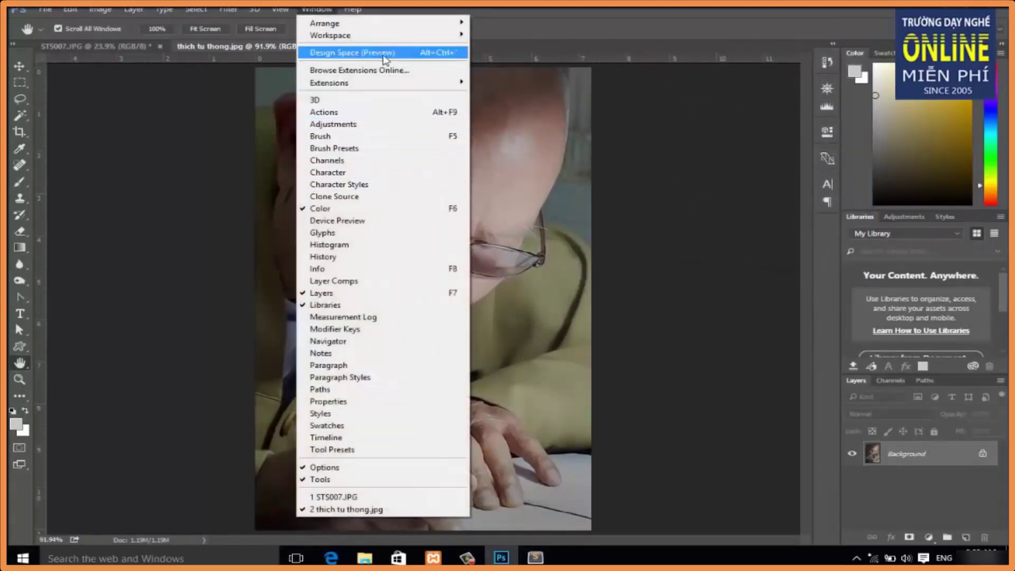
{"action": "left_click", "coordinate": [362, 257]}
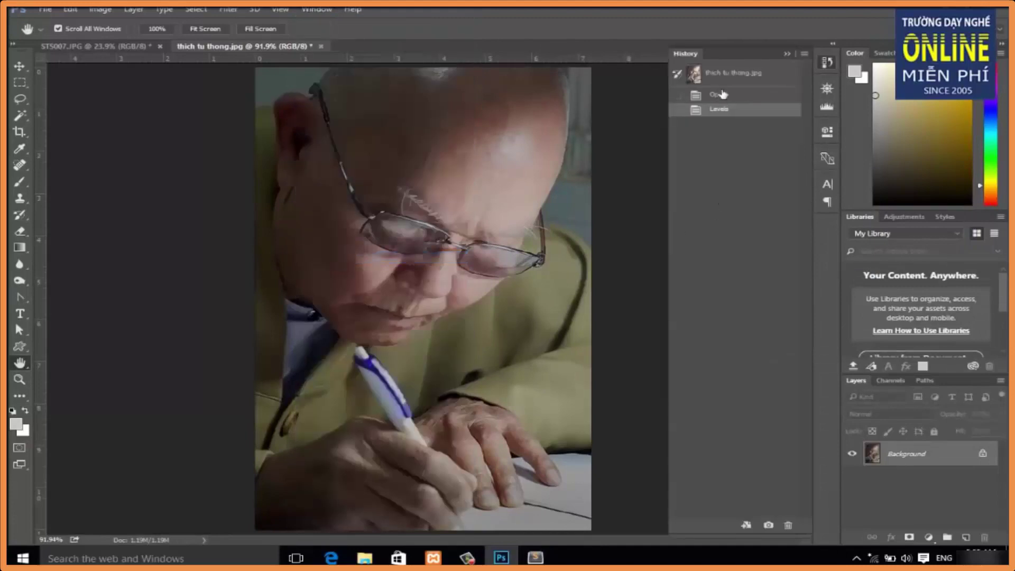
{"action": "left_click", "coordinate": [727, 74]}
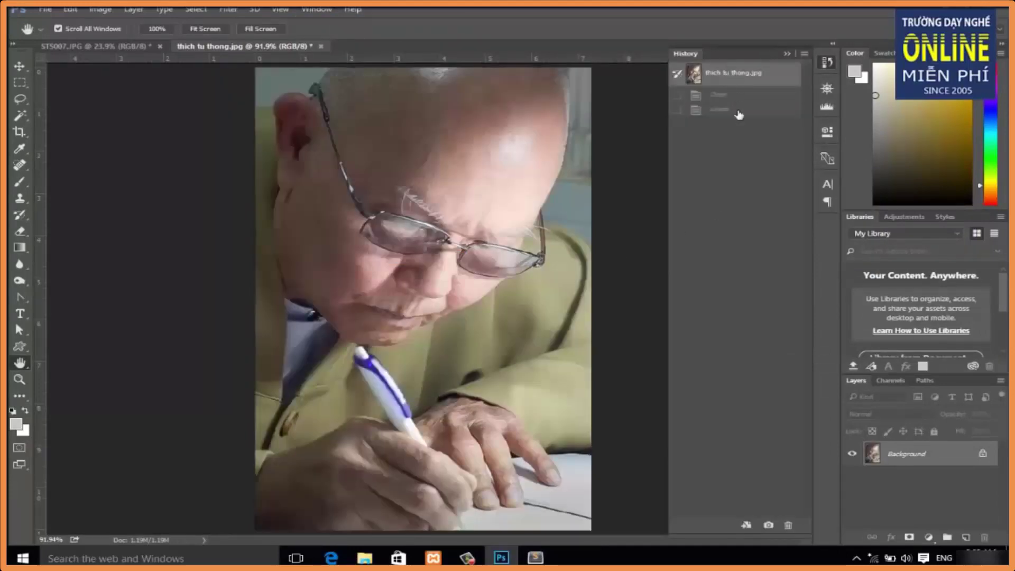
{"action": "left_click", "coordinate": [739, 108]}
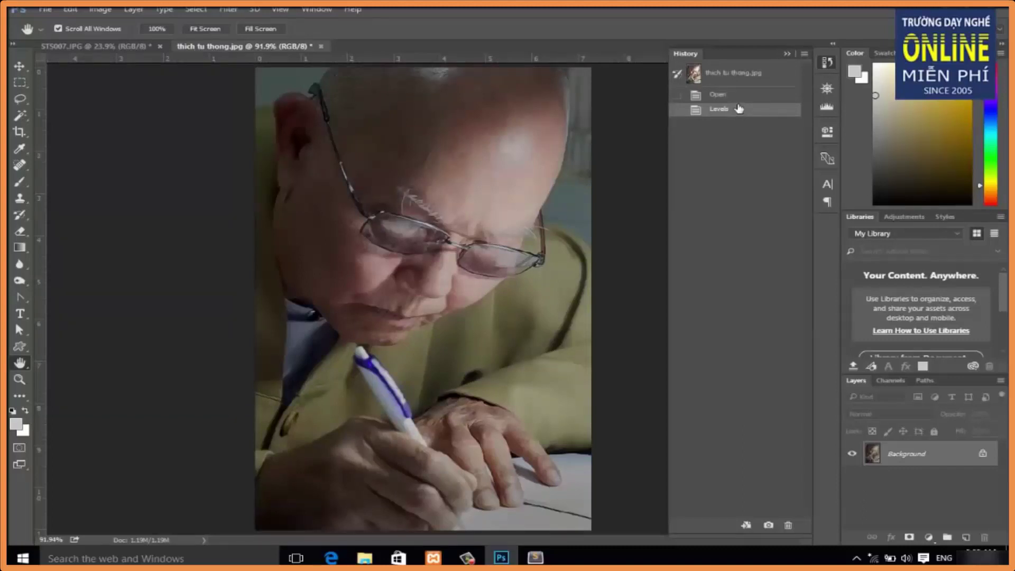
{"action": "left_click", "coordinate": [45, 10]}
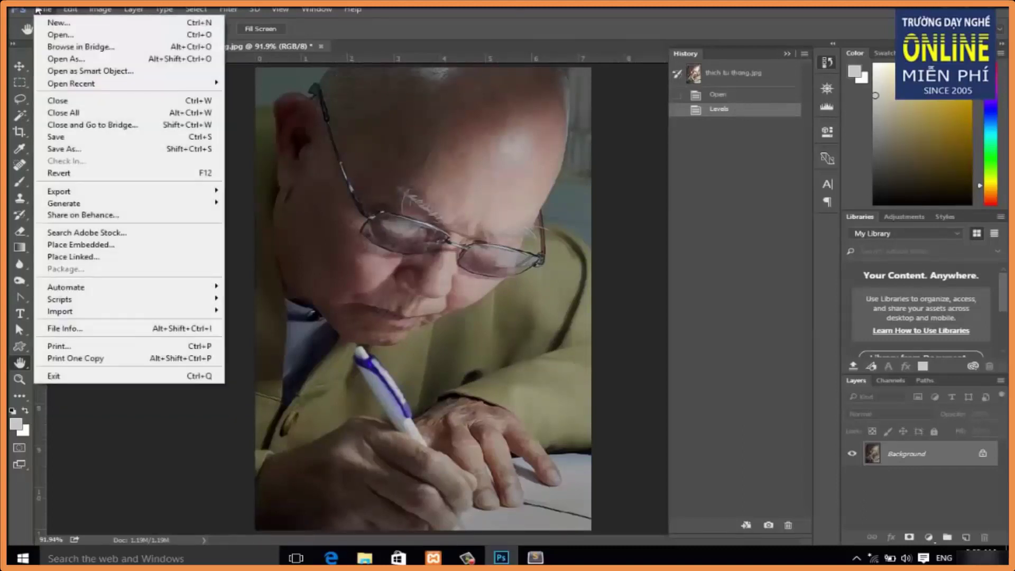
{"action": "left_click", "coordinate": [69, 148]}
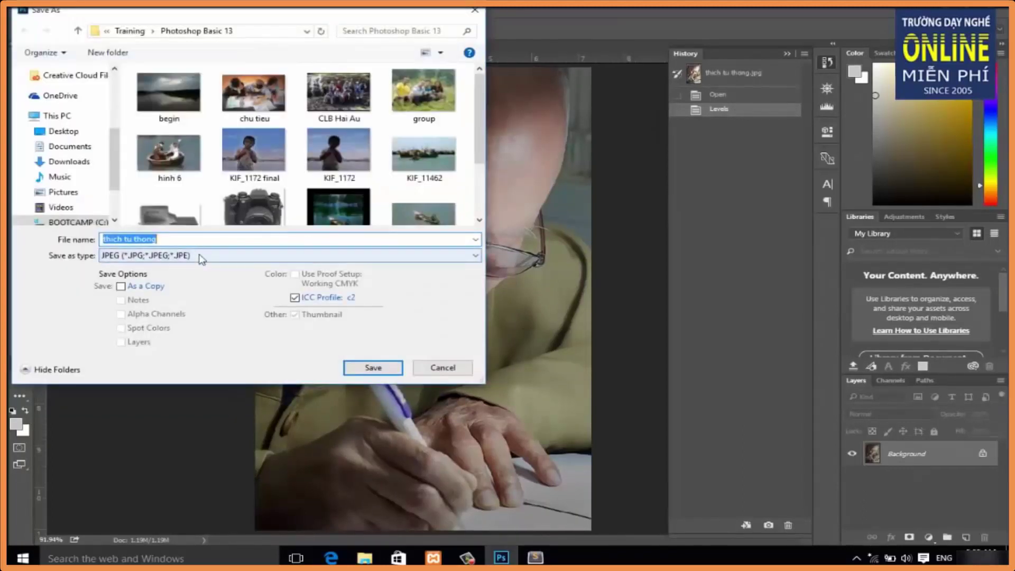
{"action": "left_click", "coordinate": [195, 239]}
{"action": "type", "text": "final"}
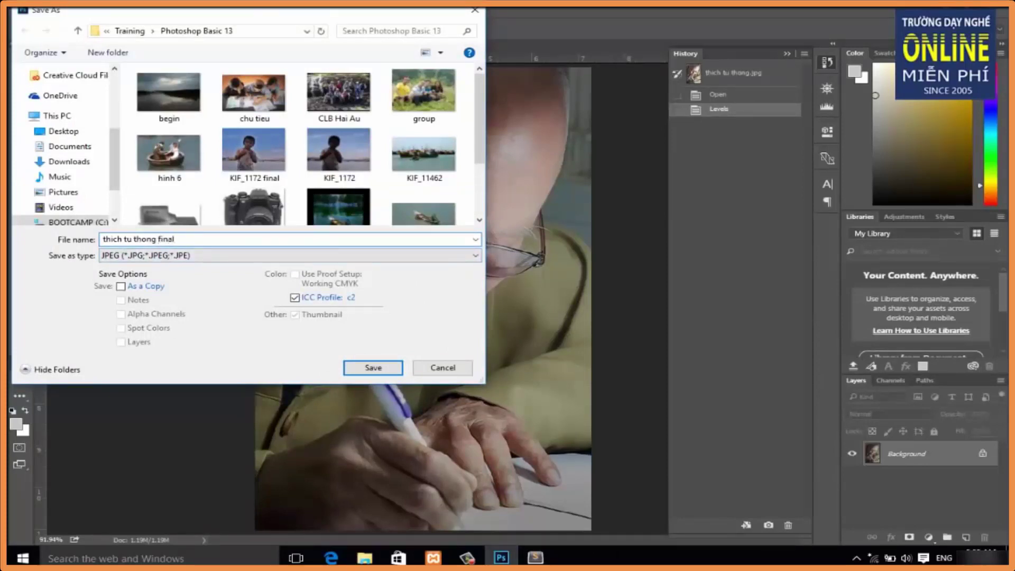
{"action": "key", "text": "Return"}
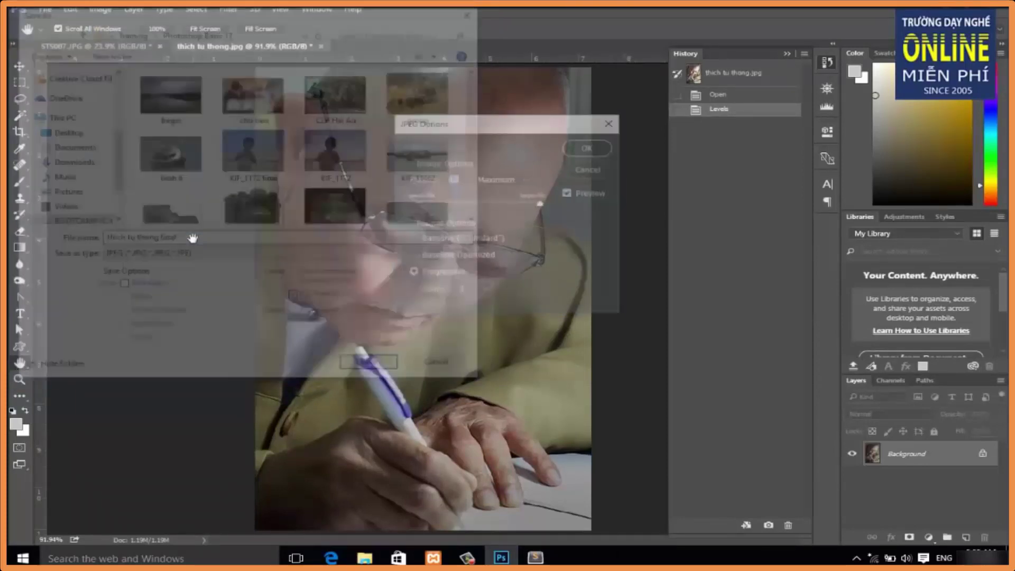
{"action": "left_click", "coordinate": [469, 257]}
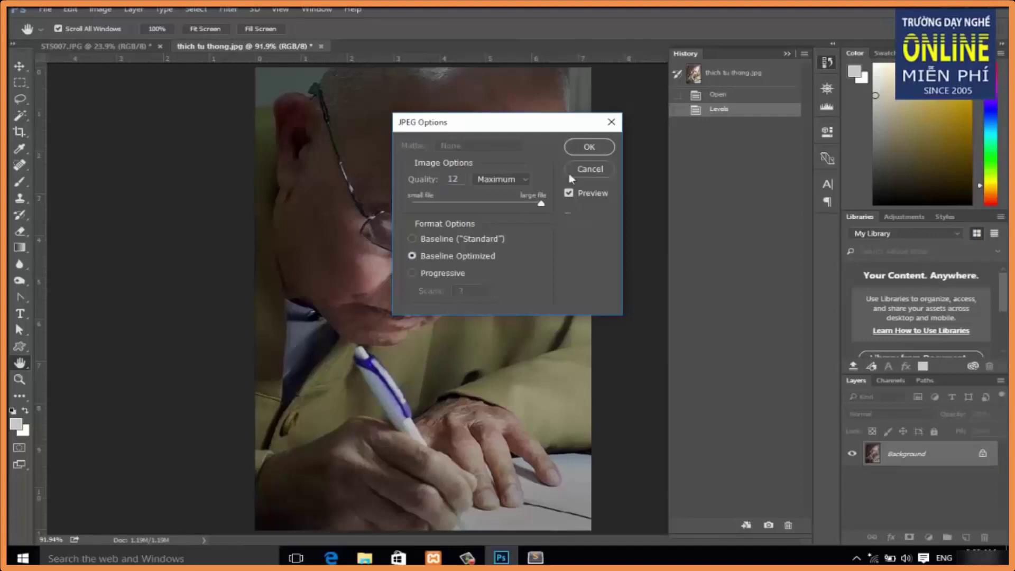
{"action": "left_click", "coordinate": [589, 147]}
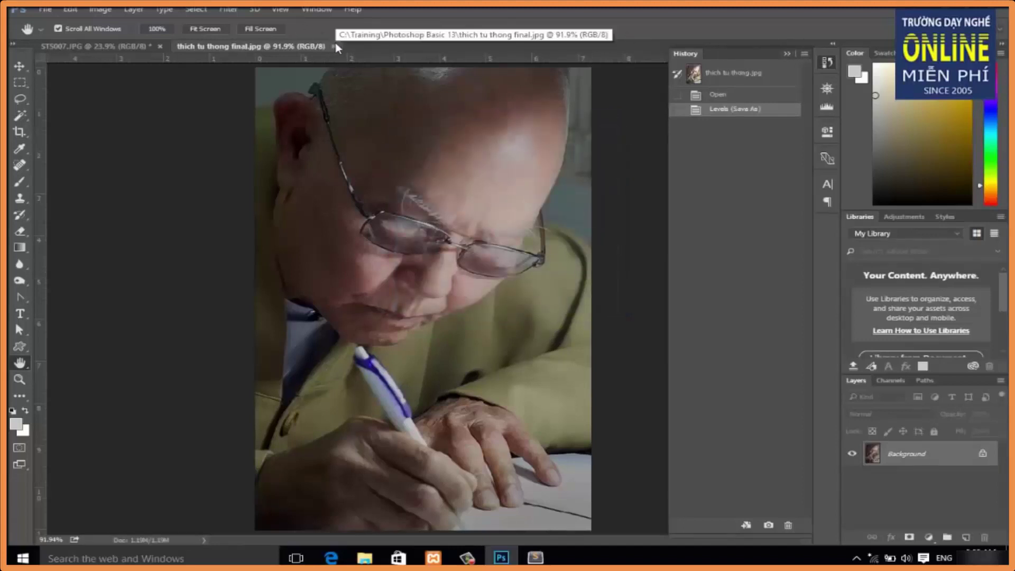
- Bring STS007.JPG forward and zoom in on the three boys to 32.6%
{"action": "left_click", "coordinate": [119, 46]}
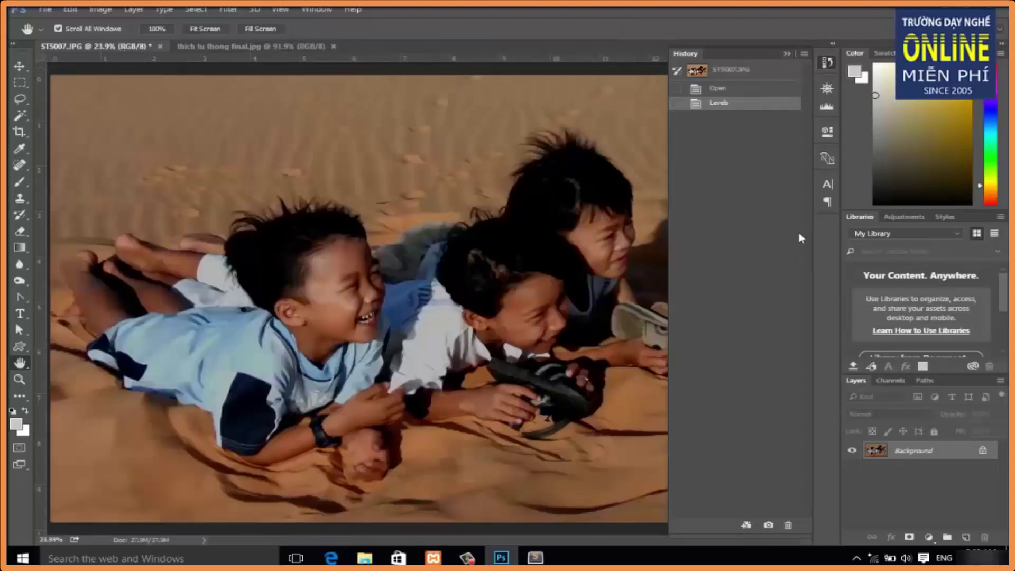
{"action": "left_click", "coordinate": [787, 52]}
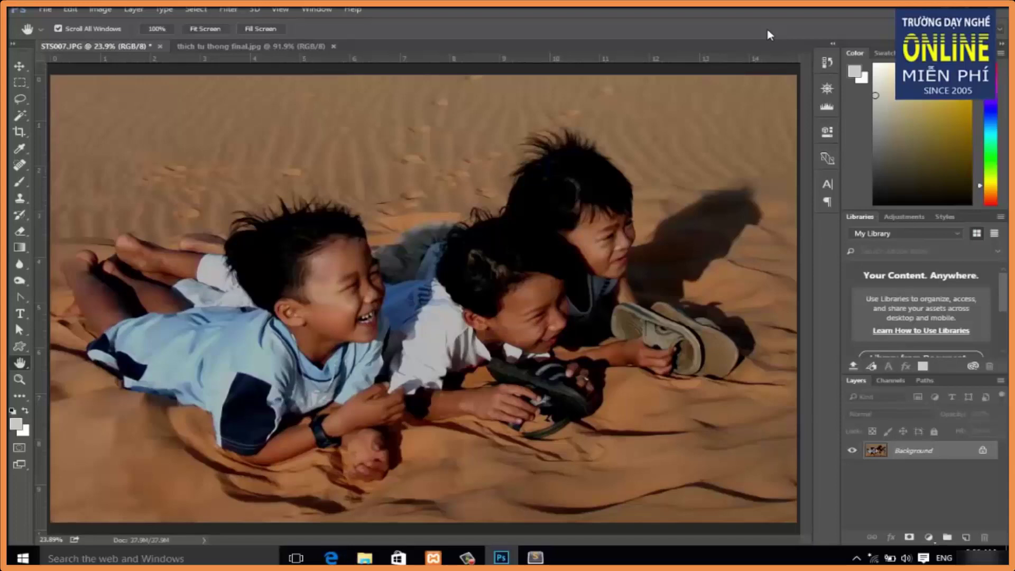
{"action": "left_click", "coordinate": [19, 380]}
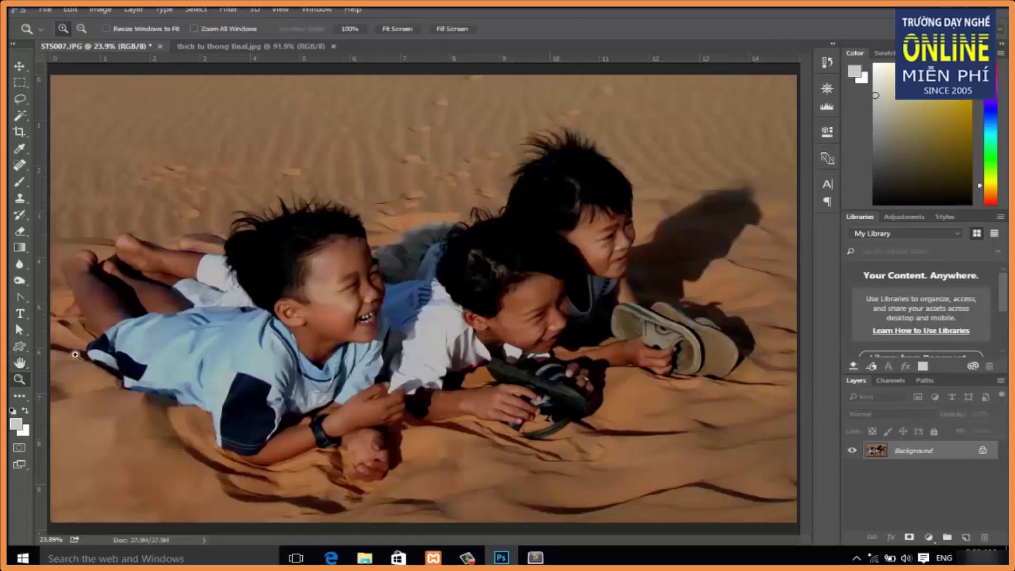
{"action": "left_click_drag", "start_coordinate": [167, 149], "coordinate": [718, 483]}
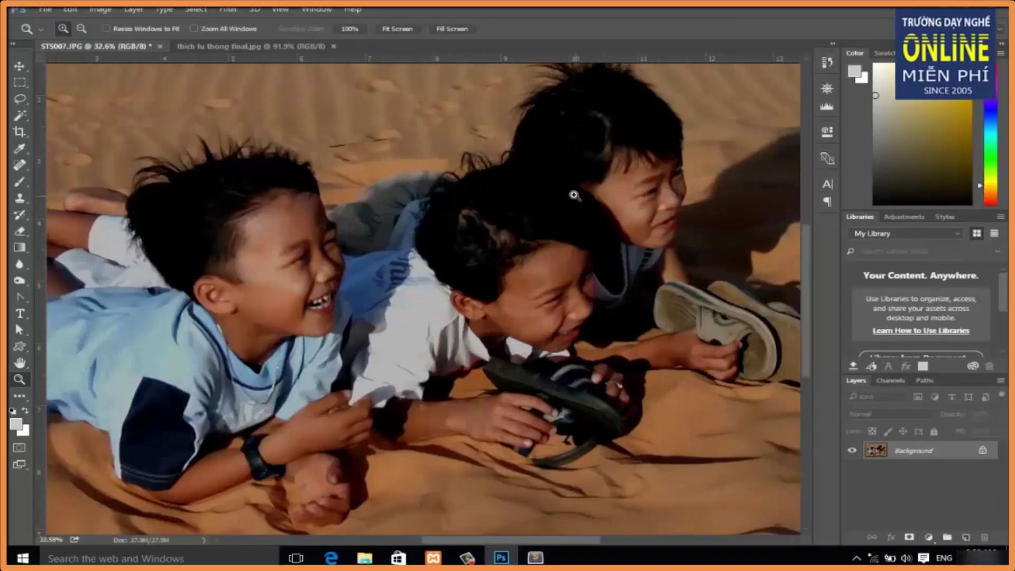
{"action": "left_click", "coordinate": [228, 9]}
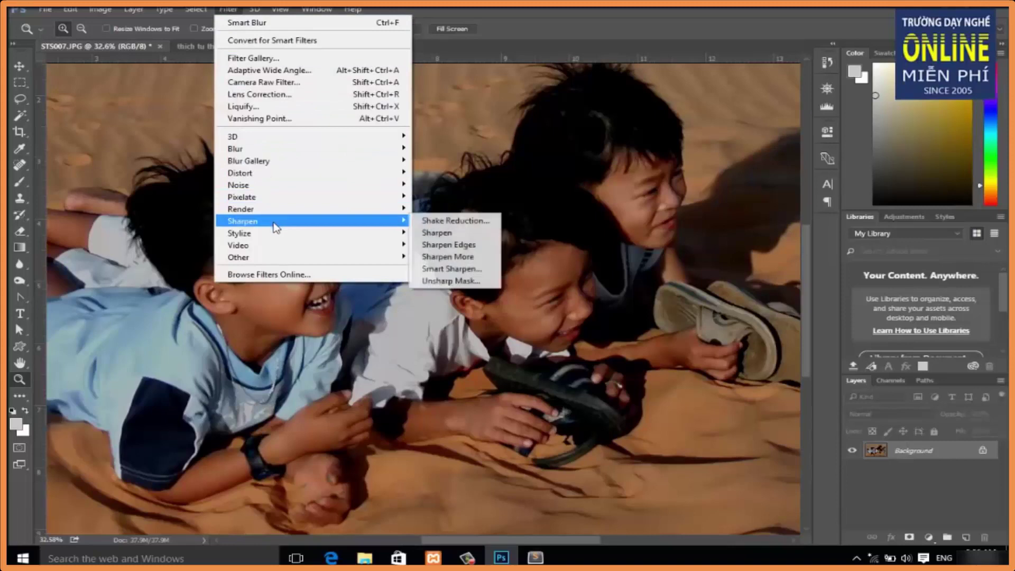
{"action": "mouse_move", "coordinate": [309, 220]}
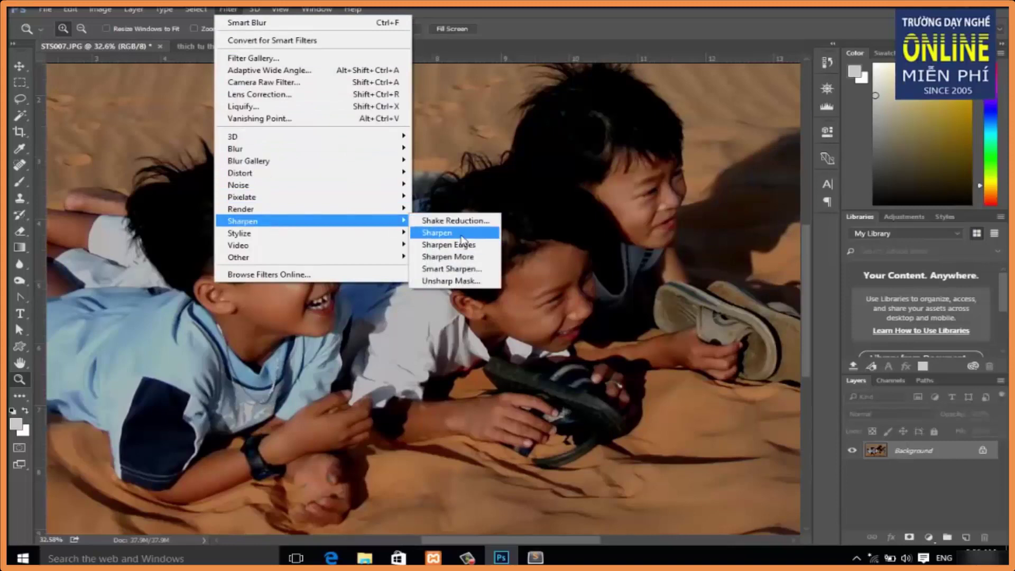
- Apply basic Sharpen, then try Unsharp Mask at Amount 126, Radius 9.3, Threshold 25
{"action": "left_click", "coordinate": [449, 233]}
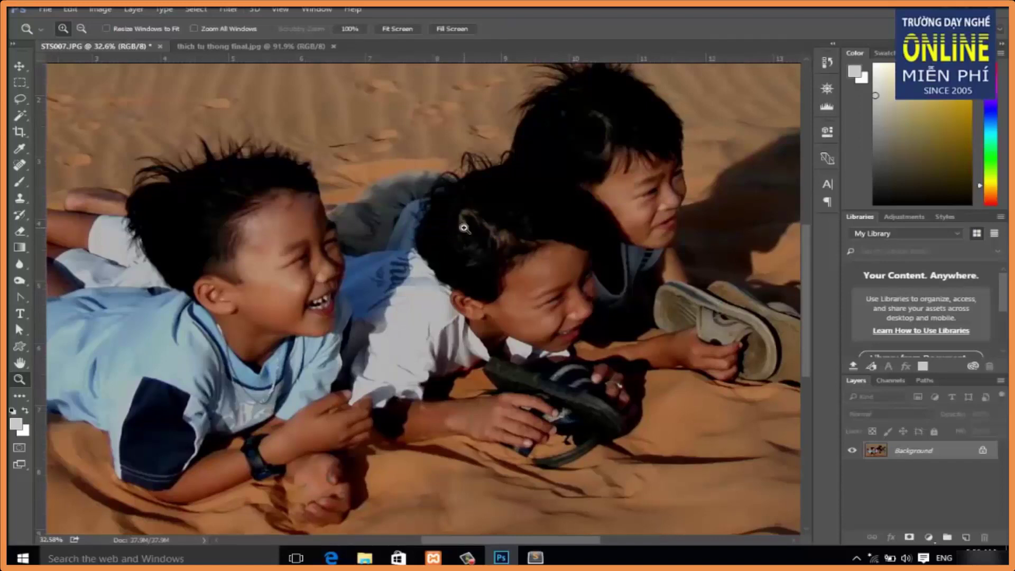
{"action": "left_click", "coordinate": [227, 11]}
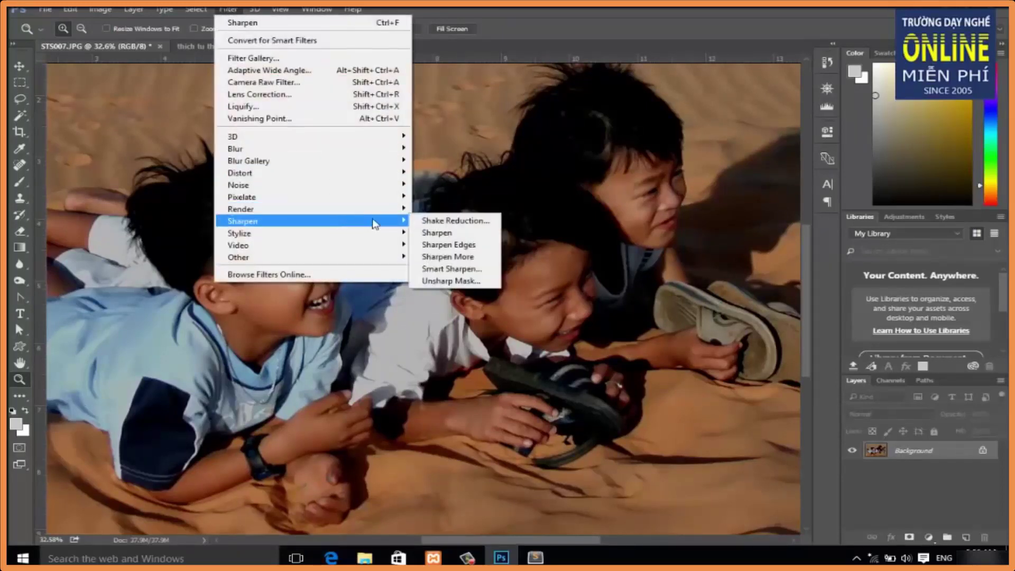
{"action": "mouse_move", "coordinate": [243, 220]}
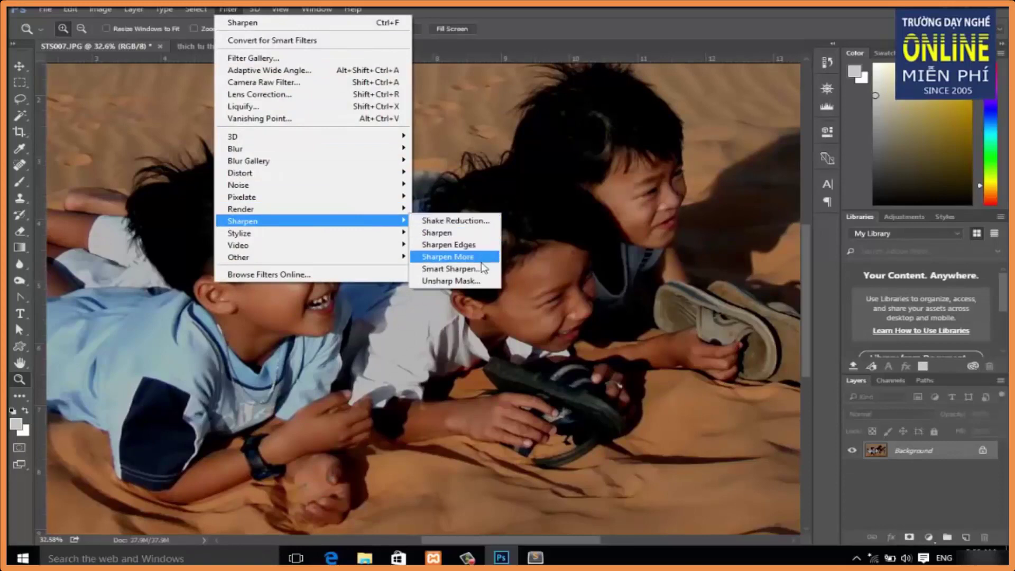
{"action": "left_click", "coordinate": [479, 281]}
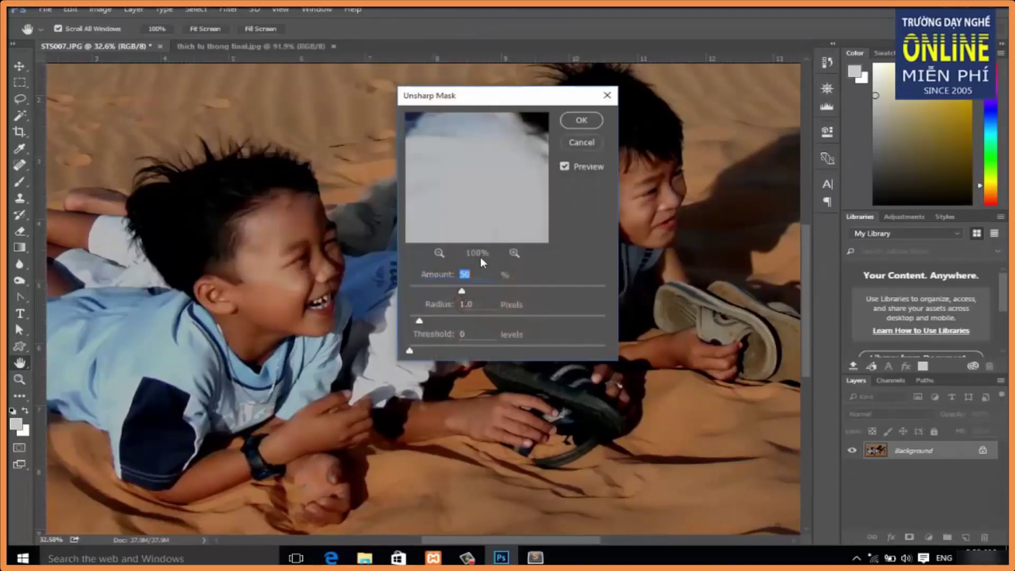
{"action": "left_click_drag", "start_coordinate": [476, 169], "coordinate": [509, 287]}
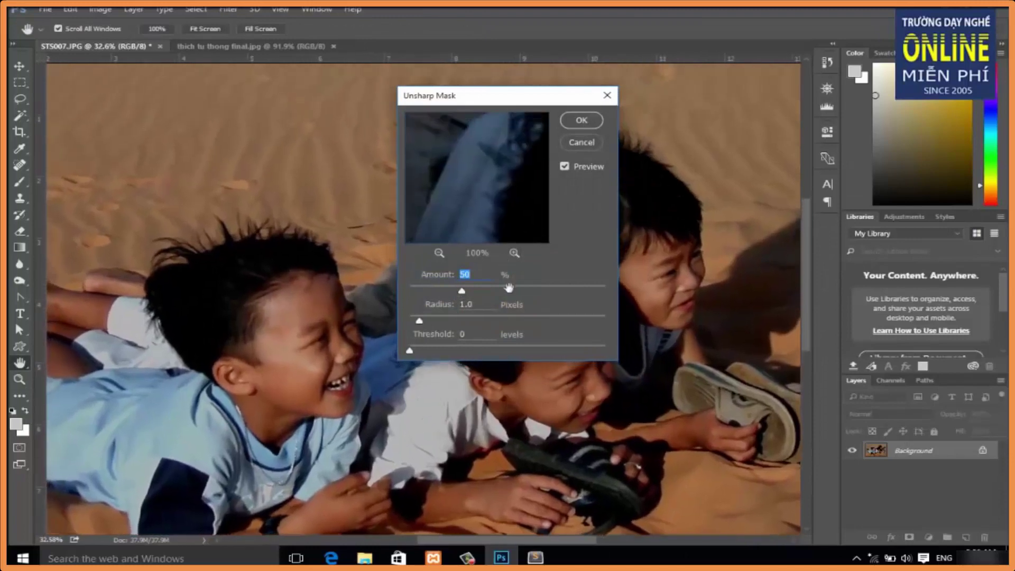
{"action": "left_click_drag", "start_coordinate": [449, 177], "coordinate": [499, 214]}
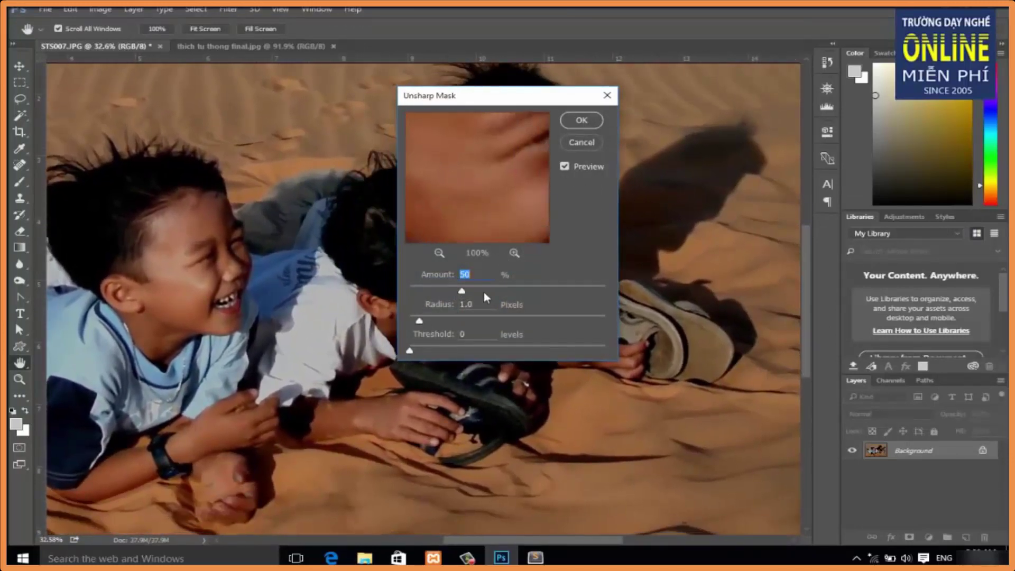
{"action": "left_click", "coordinate": [530, 291]}
{"action": "left_click_drag", "start_coordinate": [419, 320], "coordinate": [485, 320]}
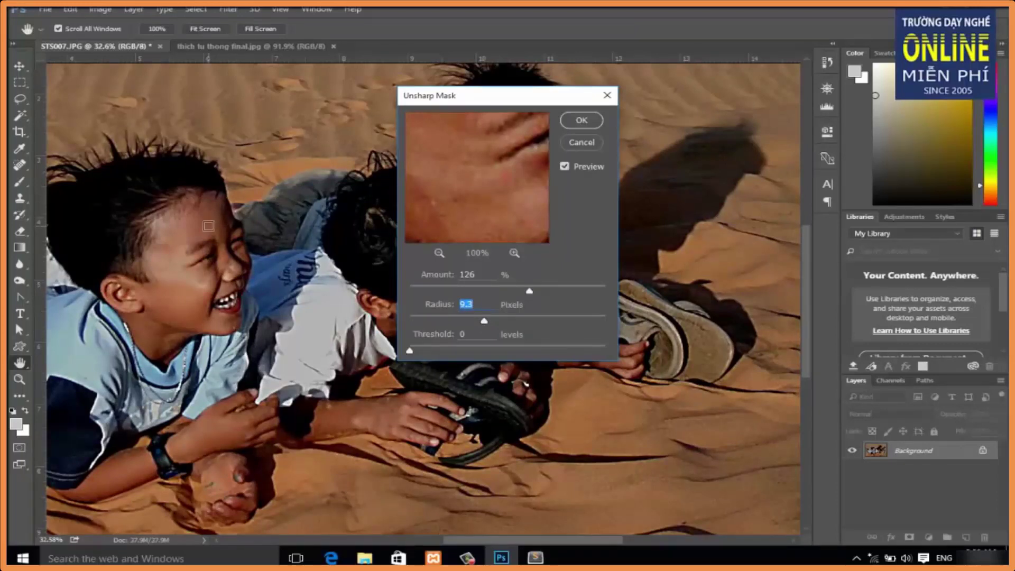
{"action": "mouse_move", "coordinate": [410, 350]}
{"action": "left_mouse_down"}
{"action": "mouse_move", "coordinate": [438, 352]}
{"action": "mouse_move", "coordinate": [414, 351]}
{"action": "left_mouse_up"}
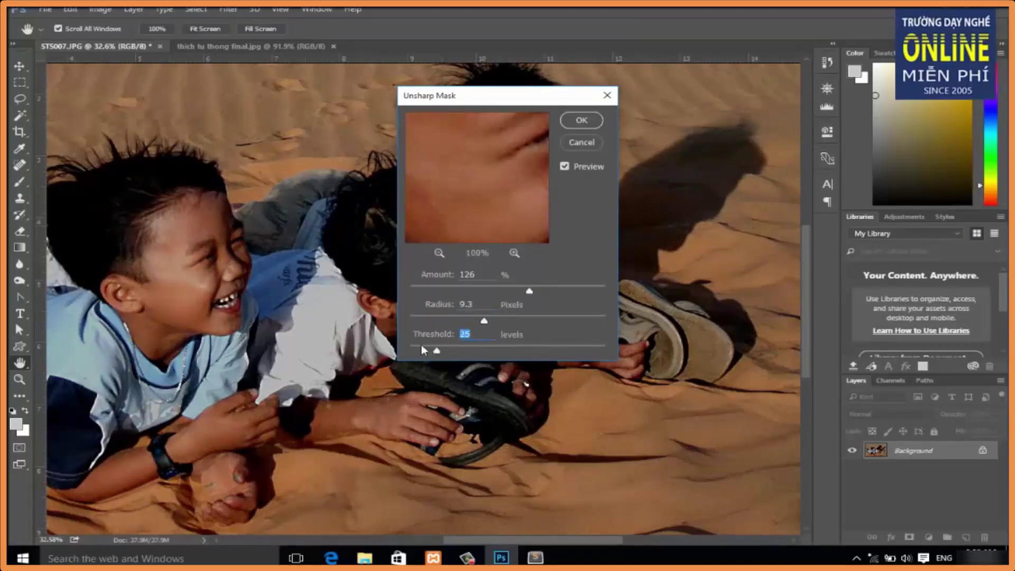
{"action": "left_click", "coordinate": [584, 147]}
{"action": "key", "text": "z"}
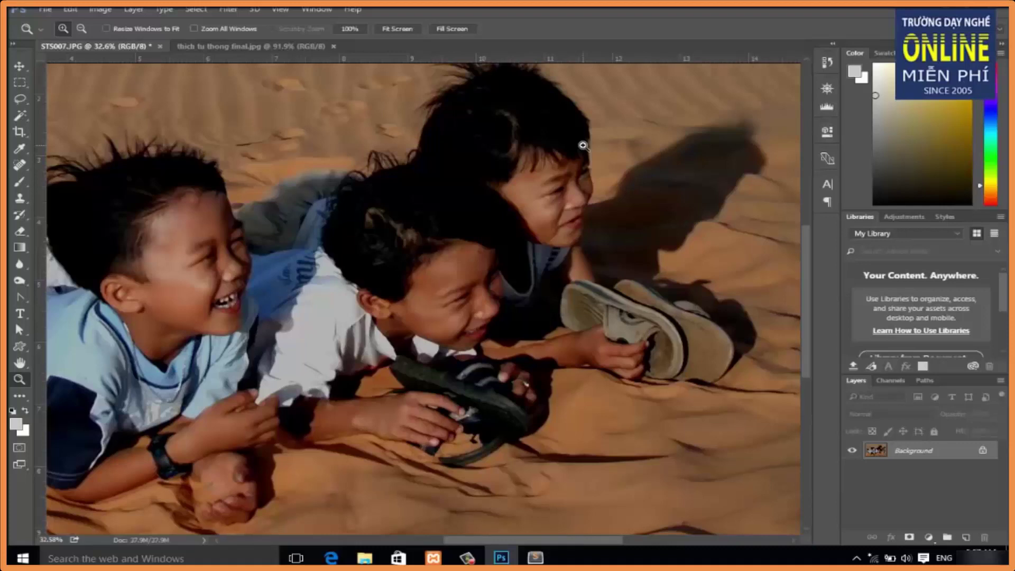
- Duplicate the kids photo's Background layer as a new layer named 'sharpe'
{"action": "right_click", "coordinate": [916, 449]}
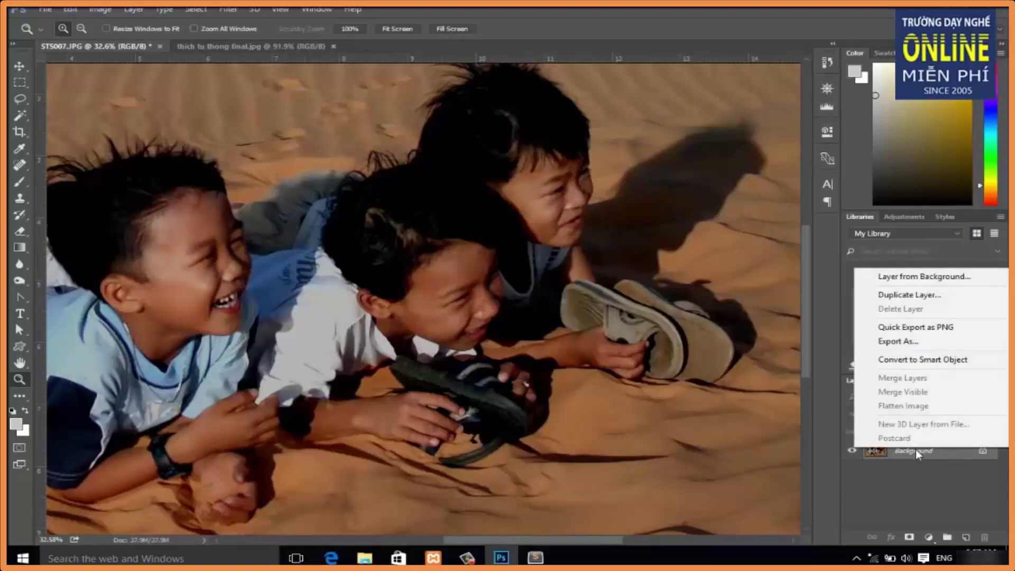
{"action": "left_click", "coordinate": [909, 296]}
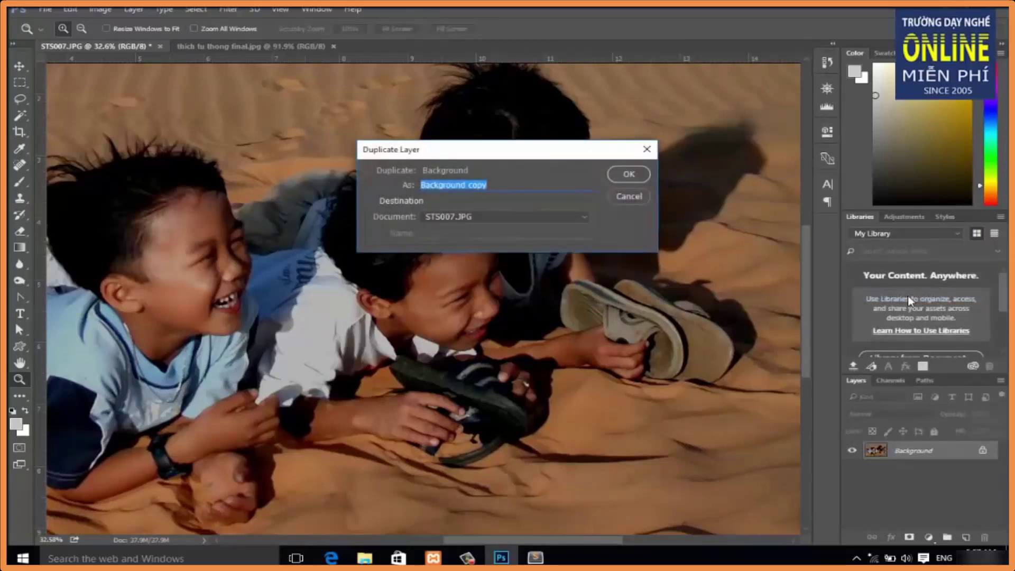
{"action": "type", "text": "sh"}
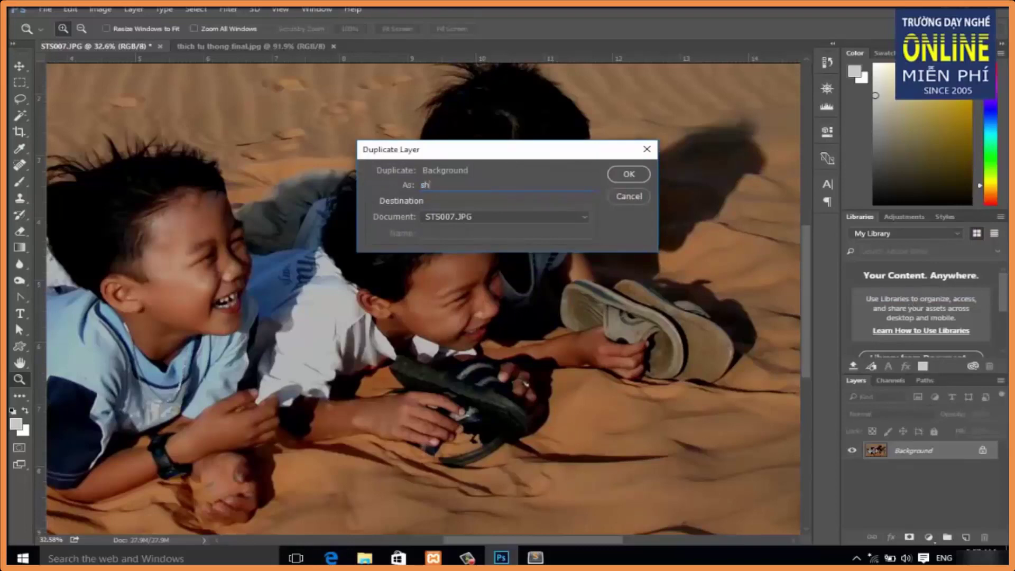
{"action": "type", "text": "a"}
{"action": "type", "text": "rpe"}
{"action": "key", "text": "Return"}
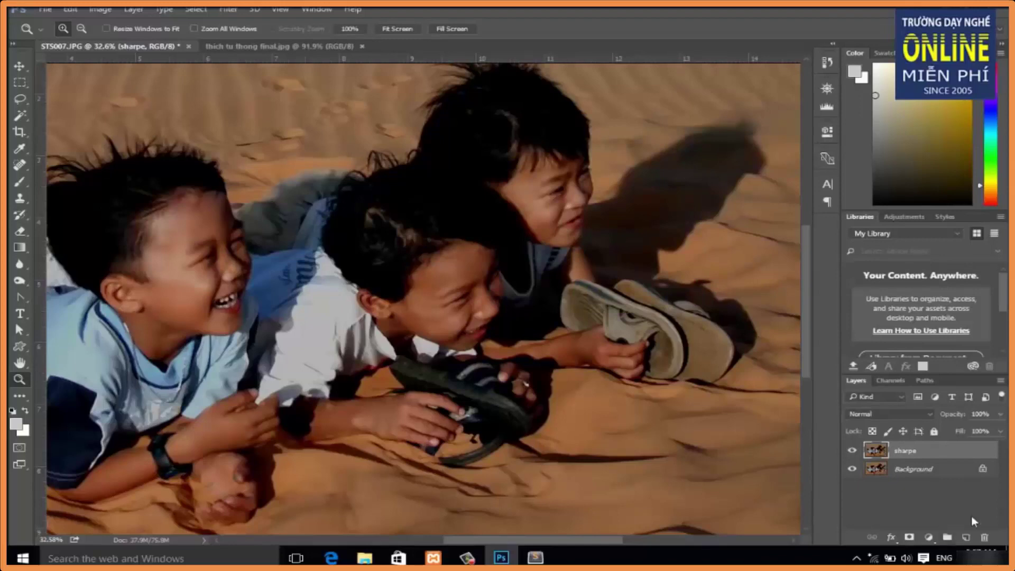
- Apply the High Pass filter with a 3-pixel radius to the sharpe layer
{"action": "left_click", "coordinate": [227, 9]}
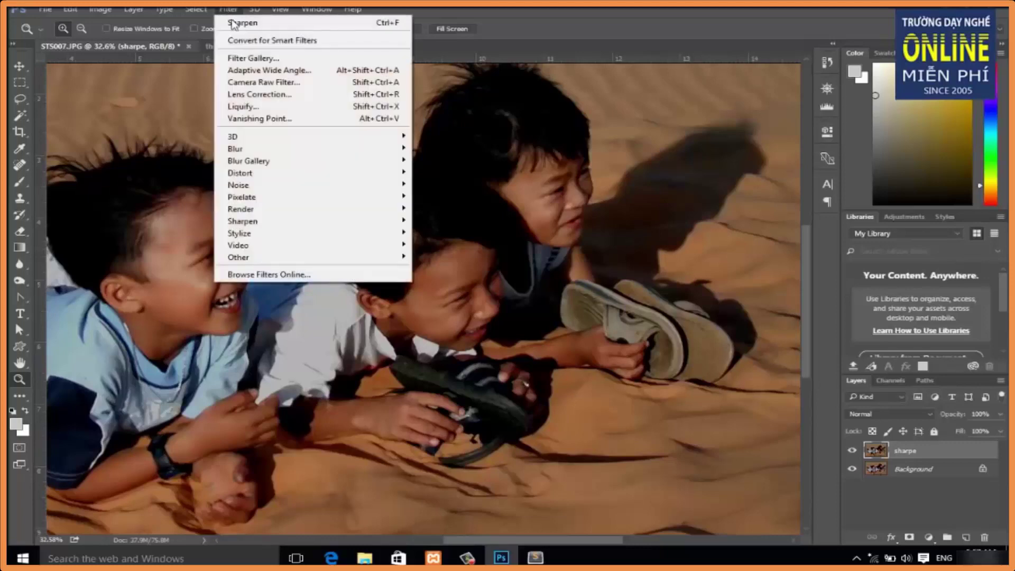
{"action": "mouse_move", "coordinate": [237, 257]}
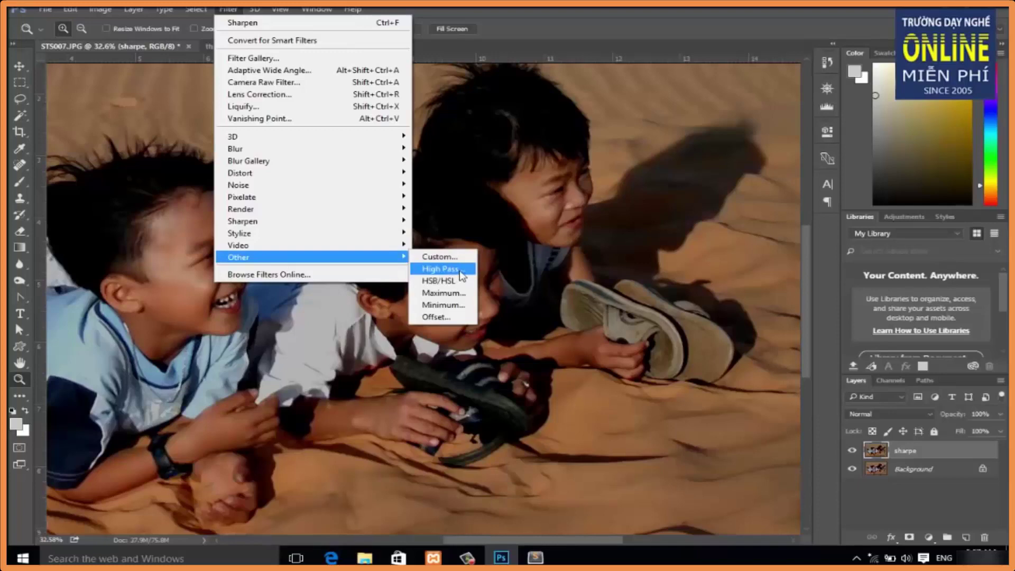
{"action": "left_click", "coordinate": [462, 275]}
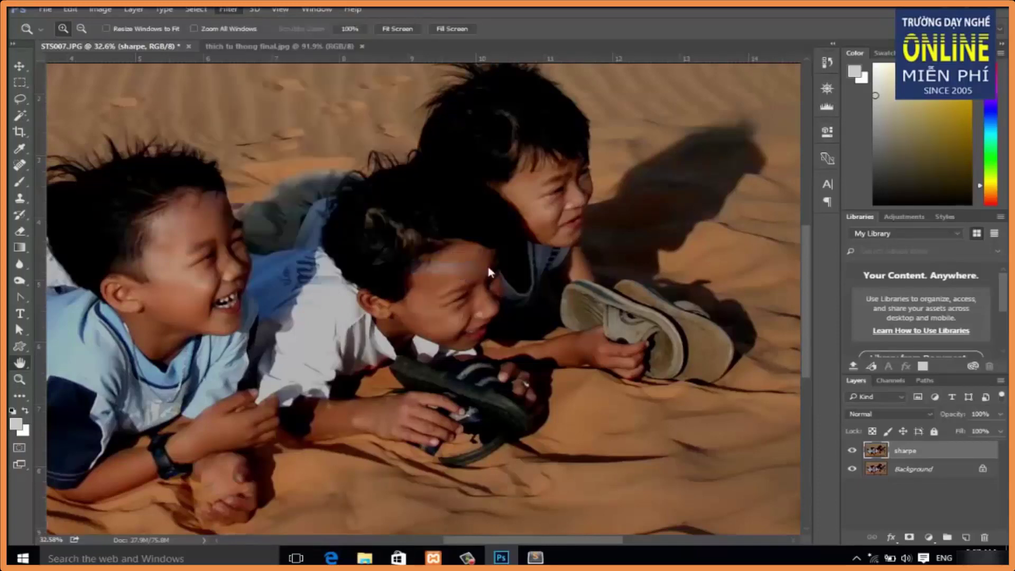
{"action": "type", "text": "3"}
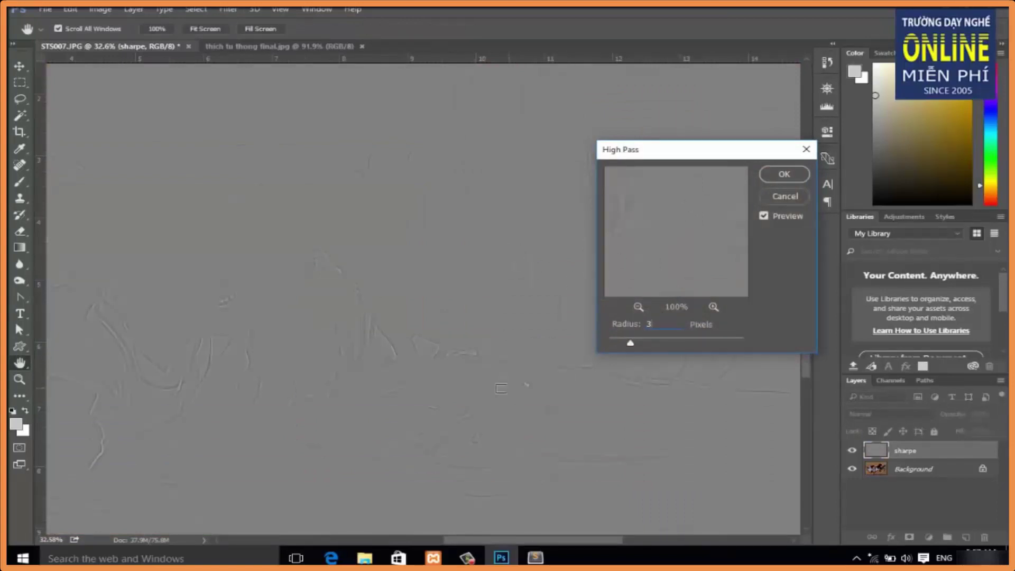
{"action": "left_click", "coordinate": [799, 174]}
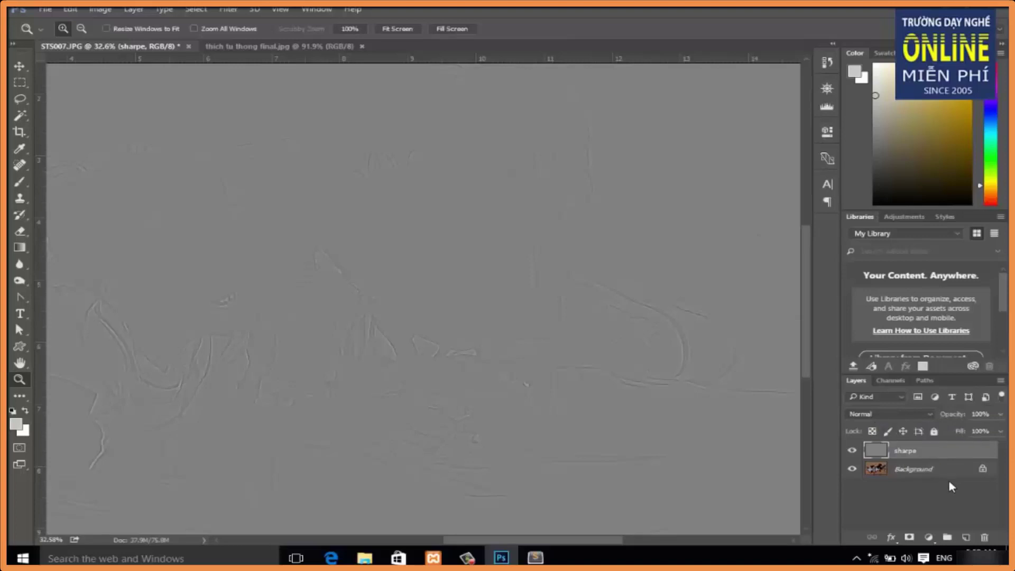
- Set sharpe to Overlay, toggle its visibility to compare, then Flatten Image
{"action": "left_click", "coordinate": [929, 417]}
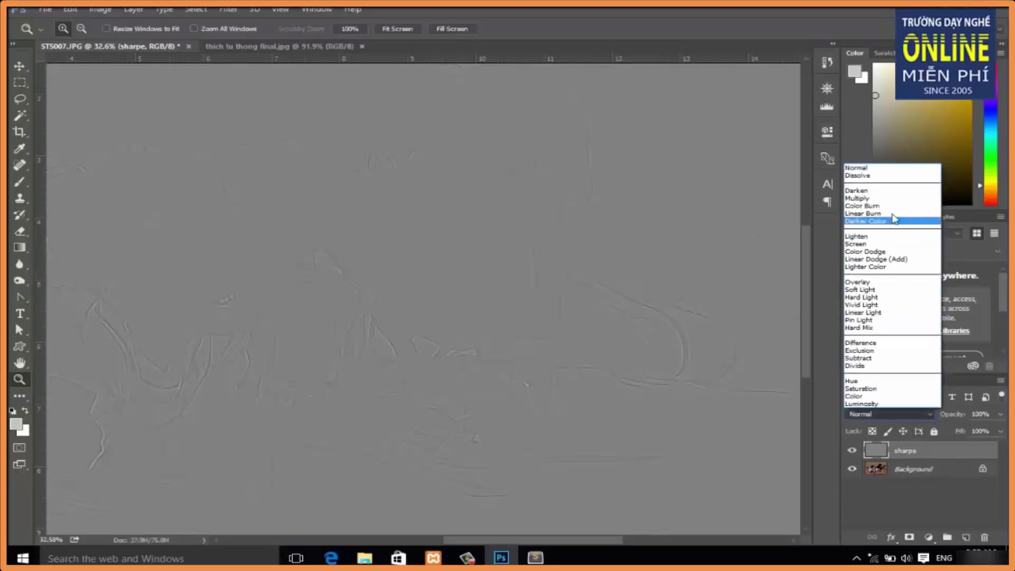
{"action": "left_click", "coordinate": [900, 283]}
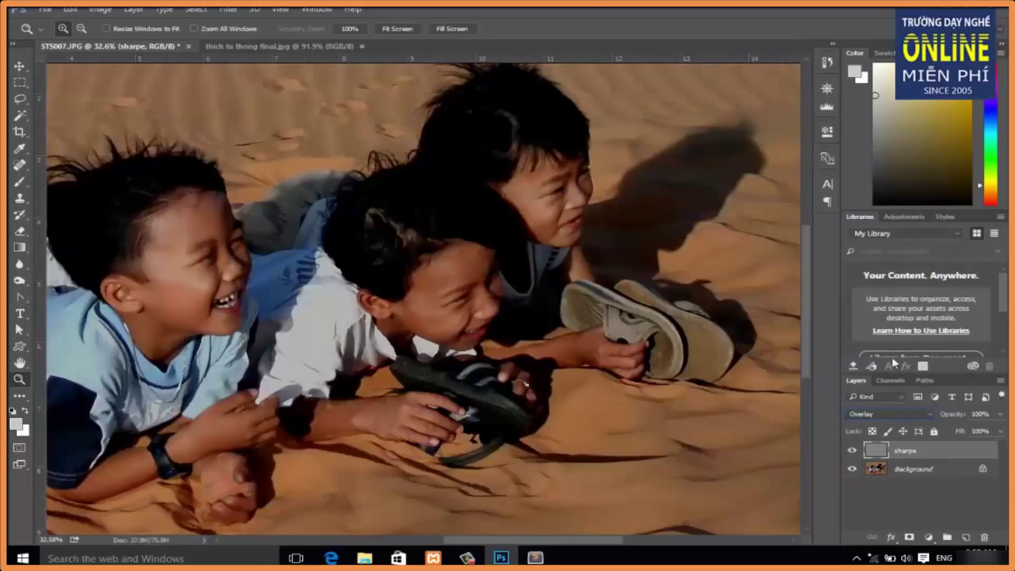
{"action": "left_click", "coordinate": [853, 451]}
{"action": "left_click", "coordinate": [852, 451]}
{"action": "left_click", "coordinate": [853, 452]}
{"action": "left_click", "coordinate": [853, 451]}
{"action": "left_click", "coordinate": [1001, 380]}
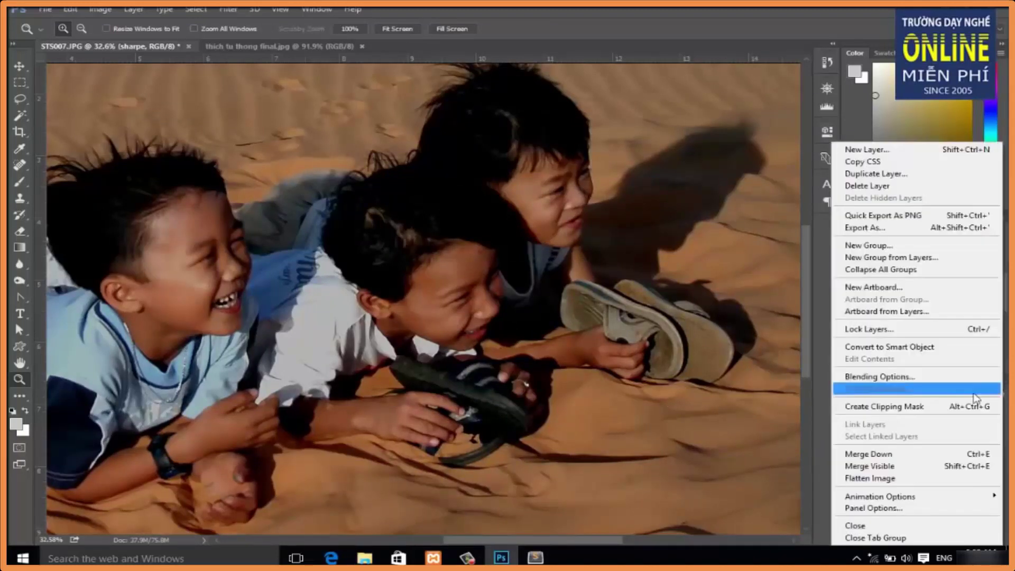
{"action": "left_click", "coordinate": [895, 479]}
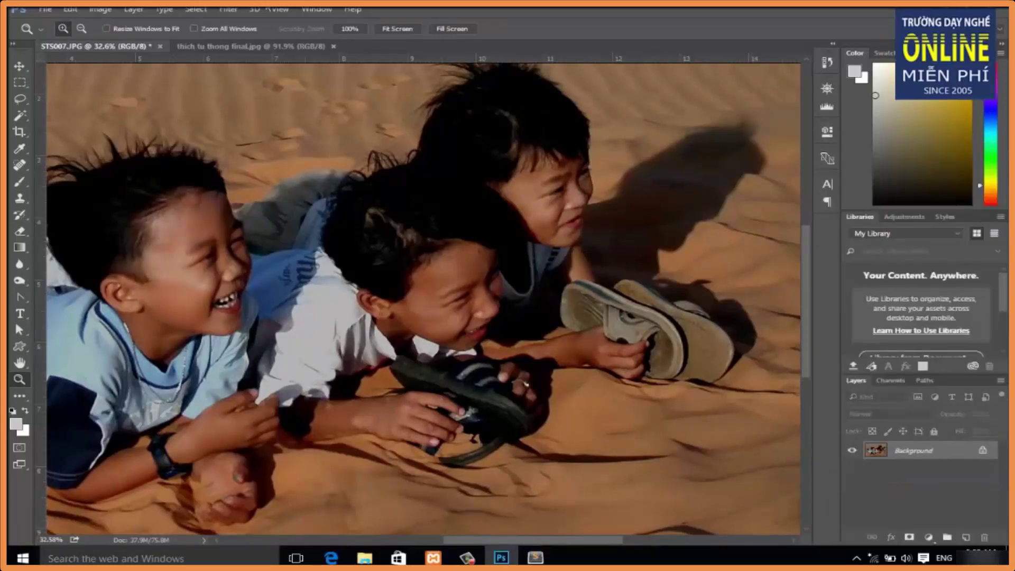
- Duplicate the old man portrait's Background layer as 'sharpe'
{"action": "left_click", "coordinate": [236, 49]}
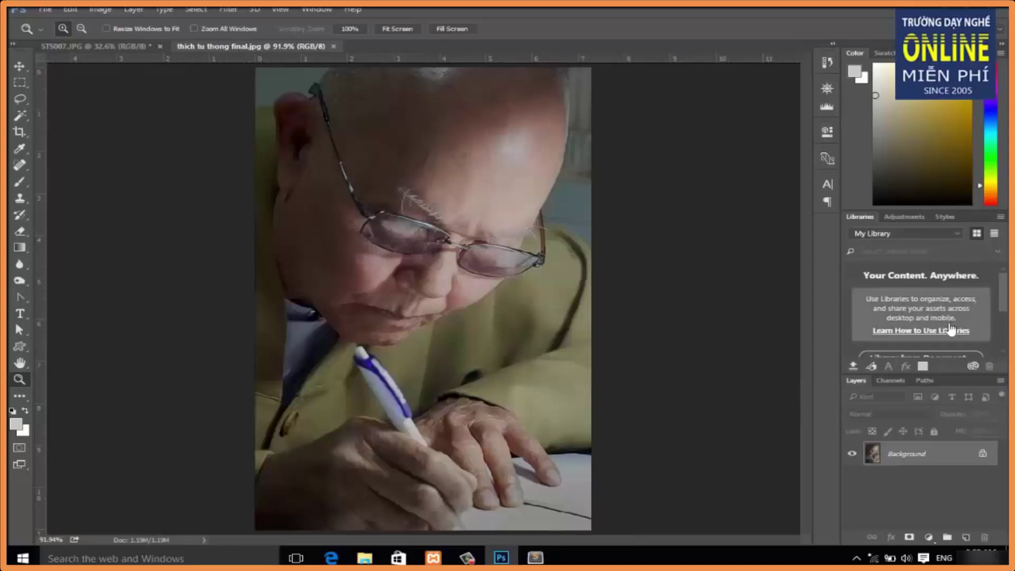
{"action": "right_click", "coordinate": [932, 458]}
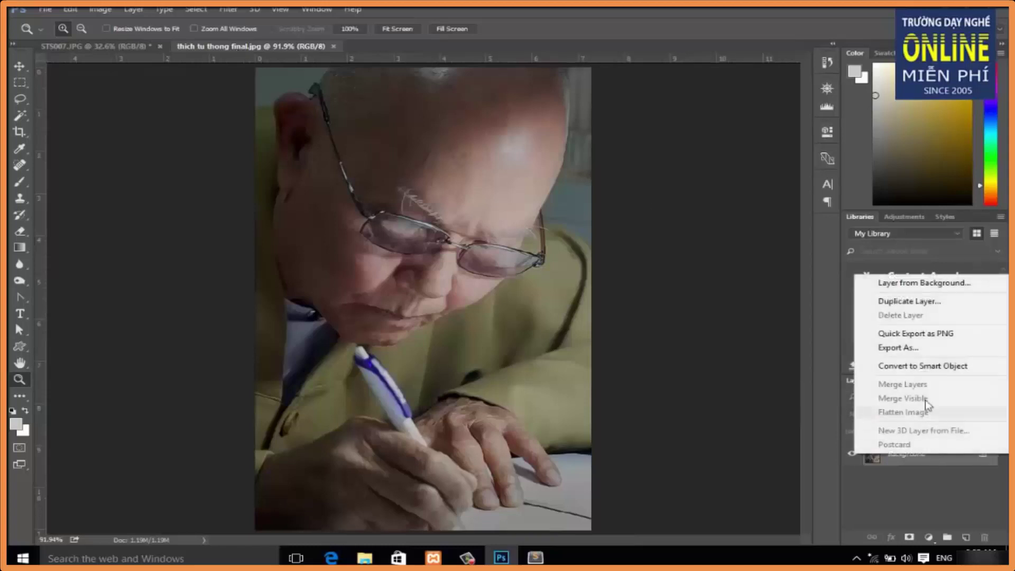
{"action": "left_click", "coordinate": [912, 298]}
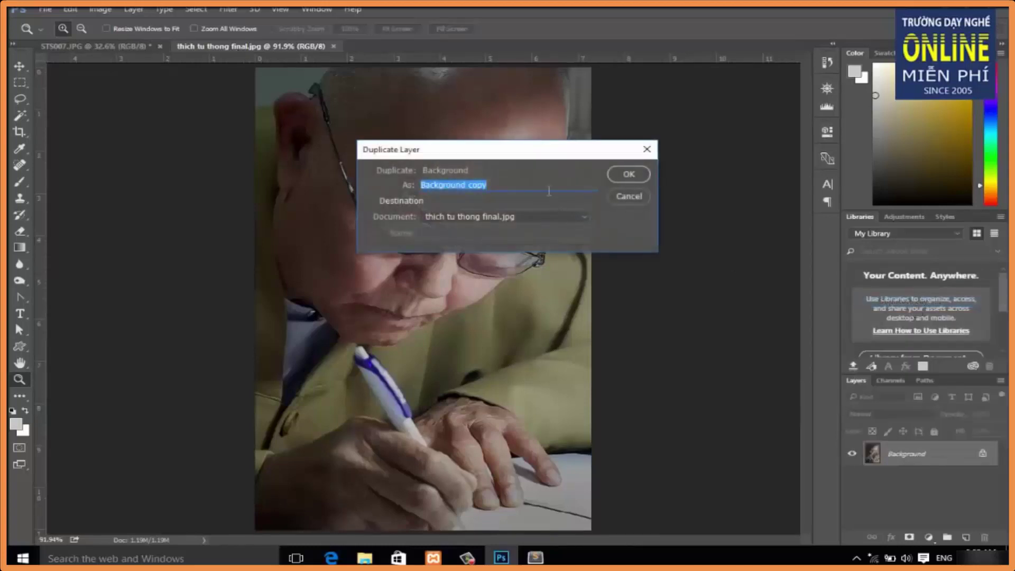
{"action": "type", "text": "sha"}
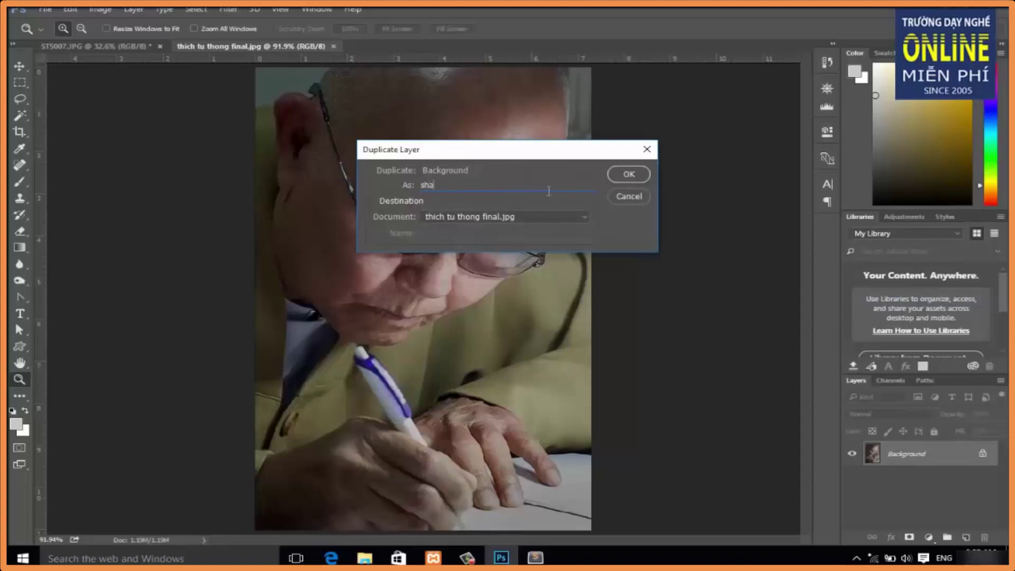
{"action": "type", "text": "rpe"}
{"action": "key", "text": "Return"}
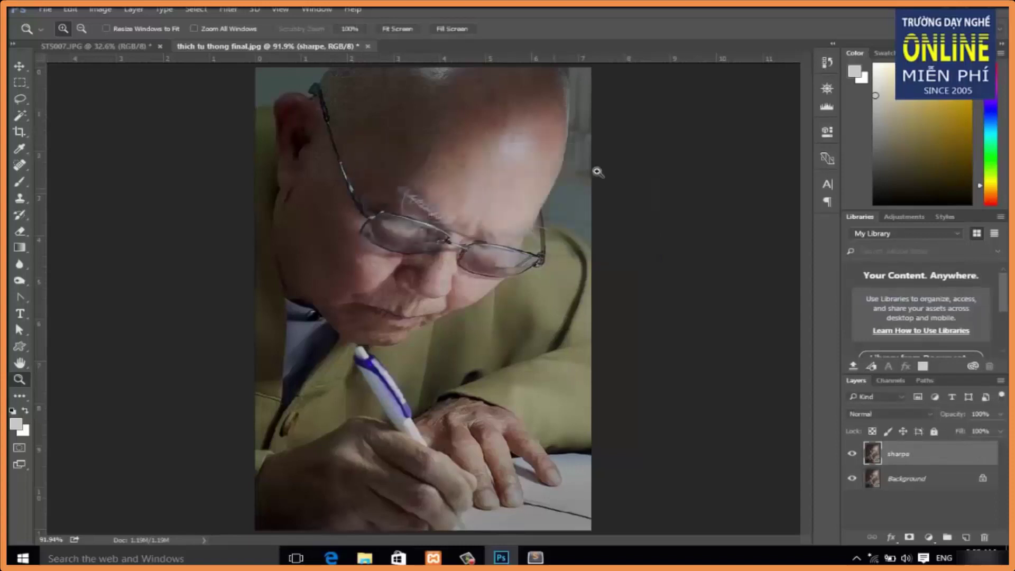
- Apply High Pass with radius 3.0 to the portrait's sharpe layer
{"action": "left_click", "coordinate": [231, 9]}
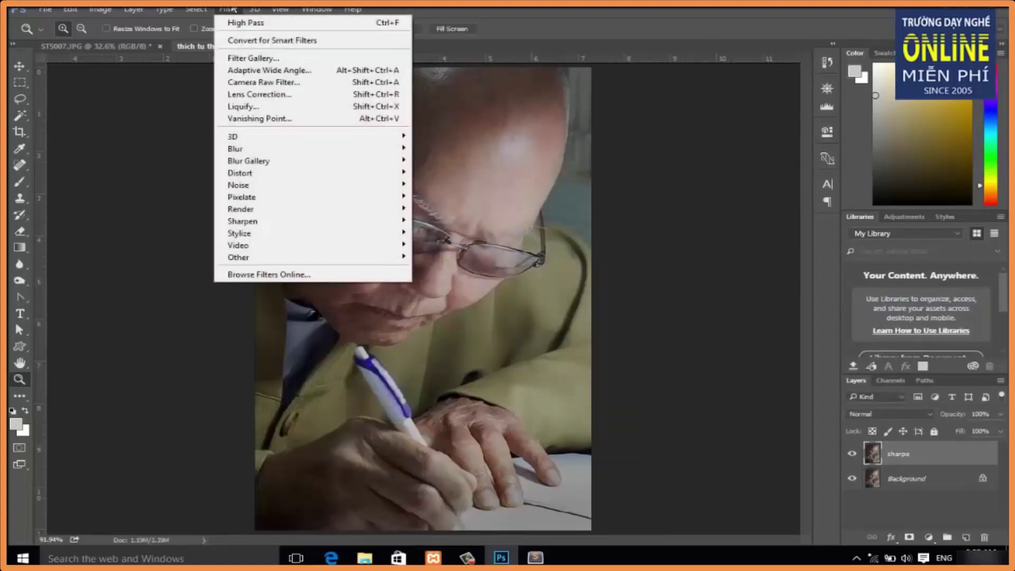
{"action": "left_click", "coordinate": [442, 268]}
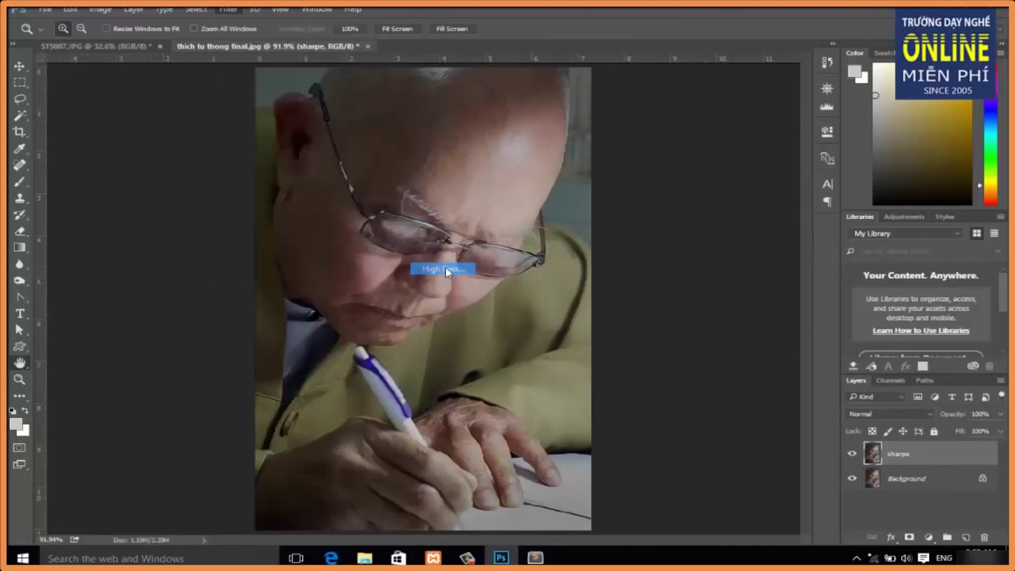
{"action": "left_click", "coordinate": [781, 178]}
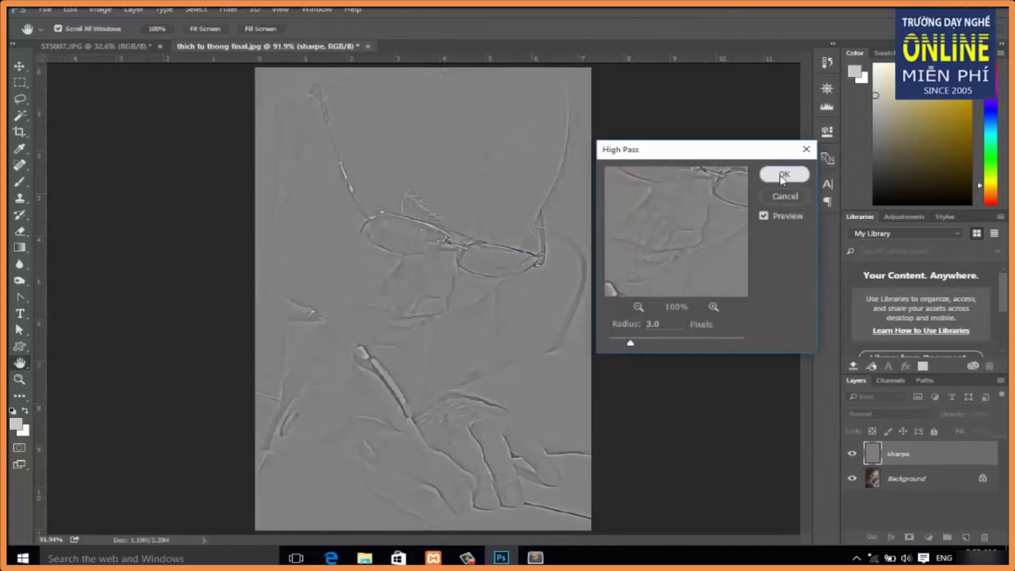
{"action": "left_click", "coordinate": [781, 176]}
{"action": "key", "text": "z"}
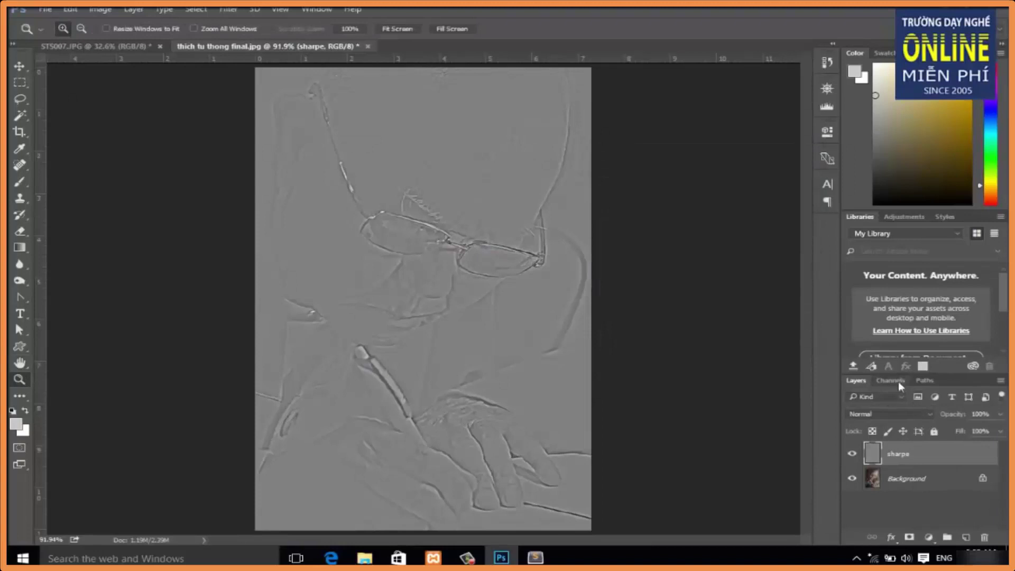
- Blend sharpe in Overlay, compare with it hidden, then merge it into Background
{"action": "left_click", "coordinate": [883, 417]}
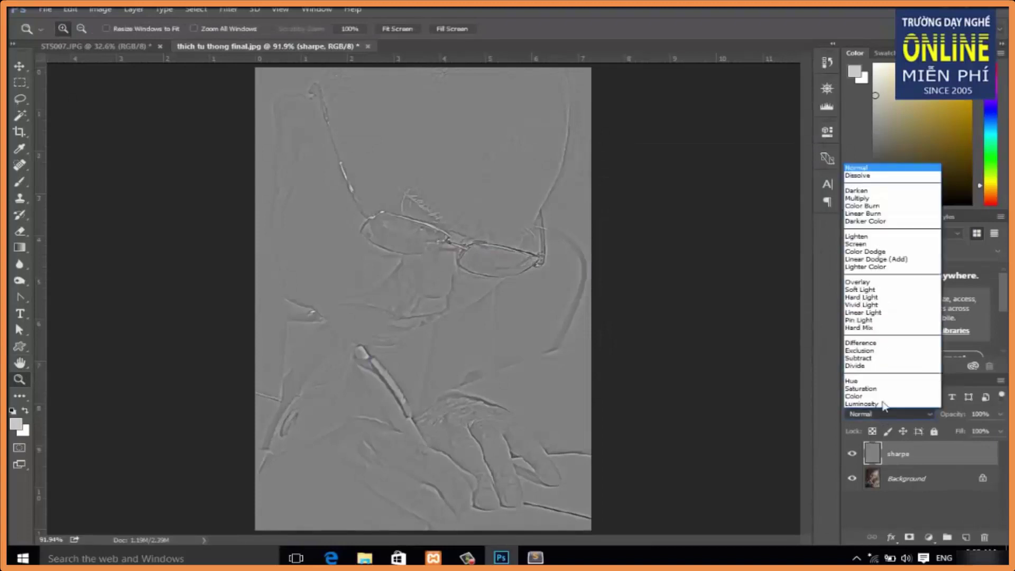
{"action": "left_click", "coordinate": [866, 283]}
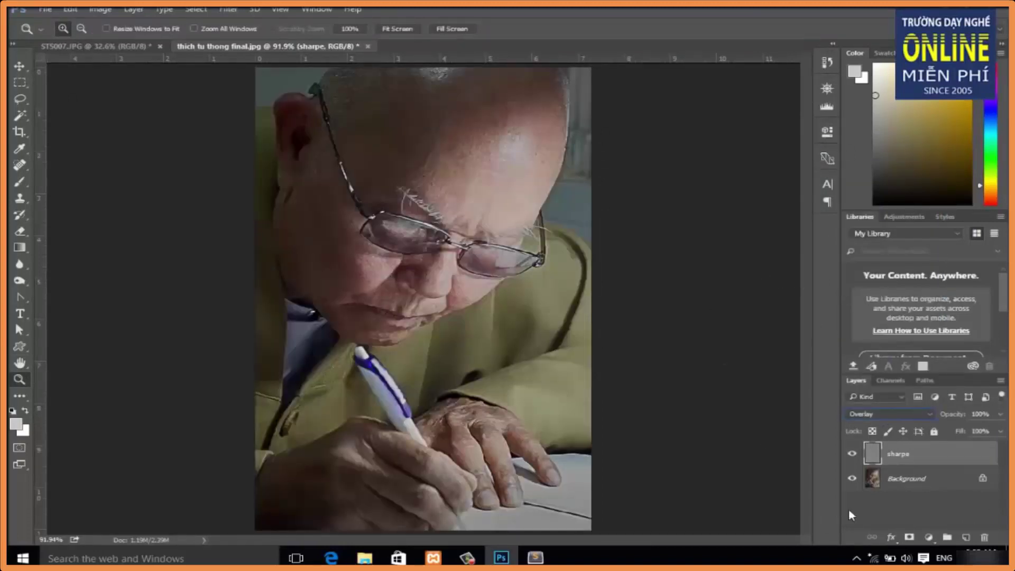
{"action": "left_click", "coordinate": [851, 454]}
{"action": "key", "text": "ctrl+e"}
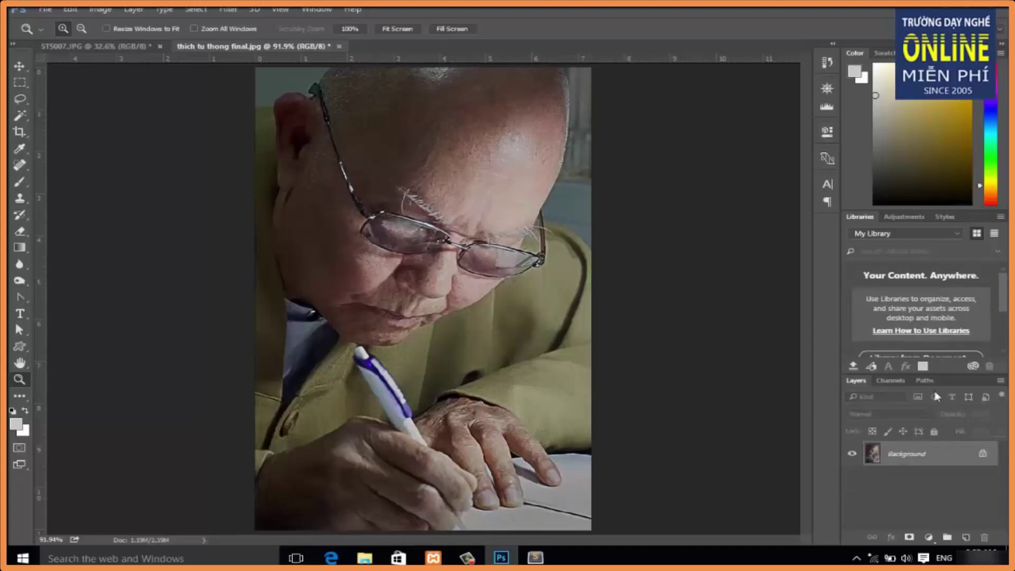
{"action": "left_click", "coordinate": [45, 9]}
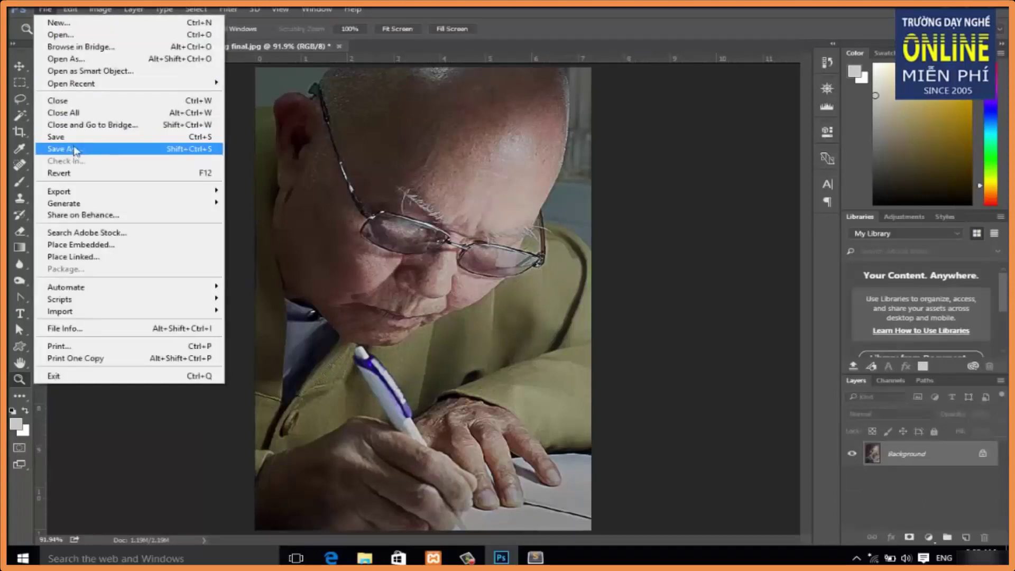
{"action": "left_click", "coordinate": [75, 141]}
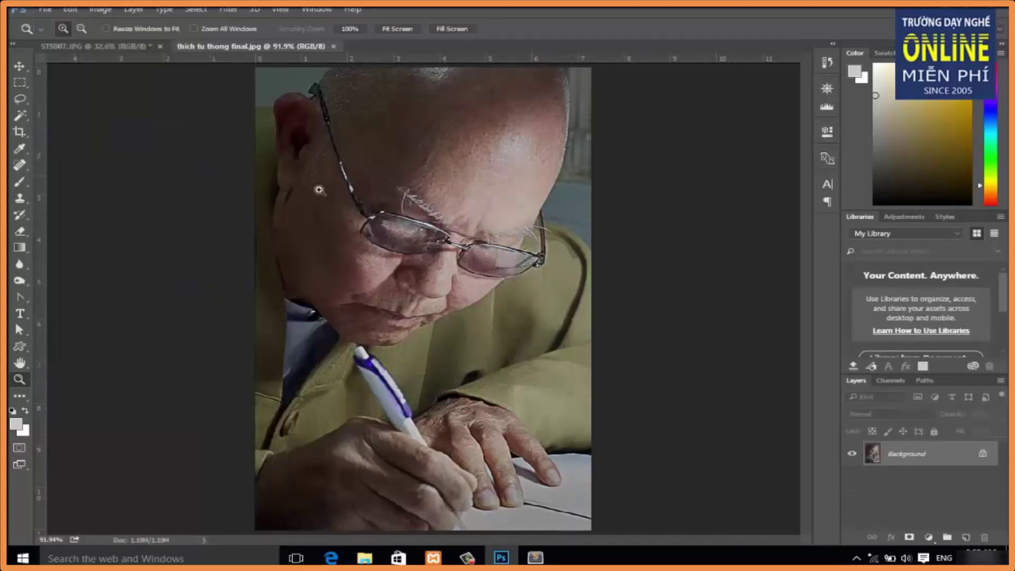
{"action": "left_click", "coordinate": [333, 46]}
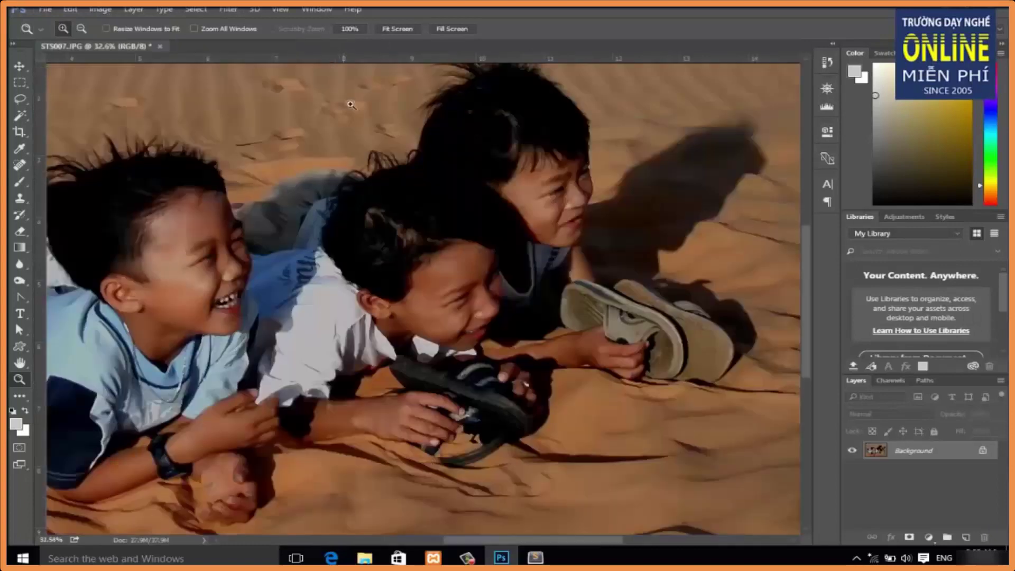
- Save the kids photo as the JPEG 'STS007 final.jpg' with default quality
{"action": "left_click", "coordinate": [45, 9]}
{"action": "left_click", "coordinate": [91, 149]}
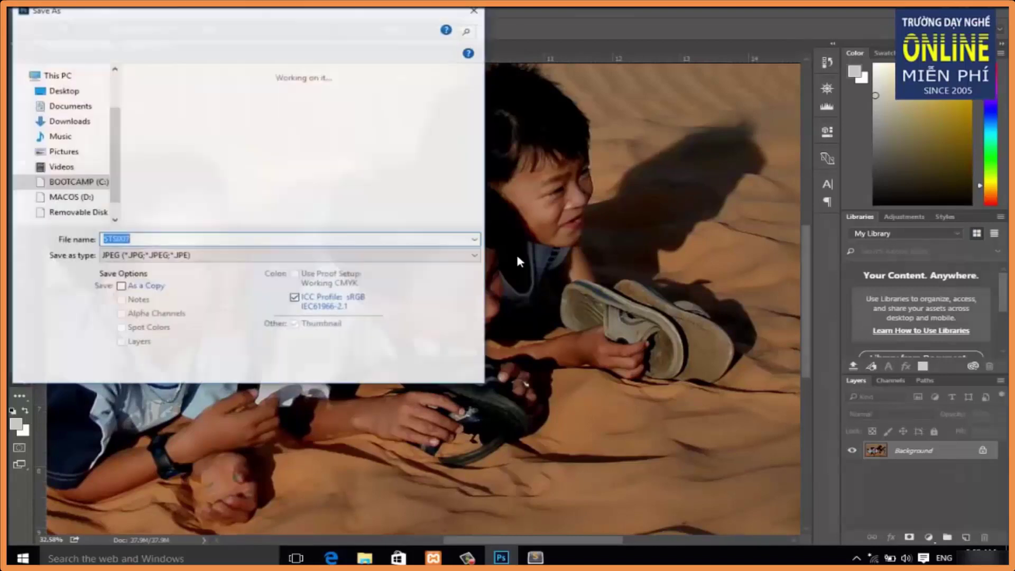
{"action": "left_click_drag", "start_coordinate": [481, 148], "coordinate": [483, 198]}
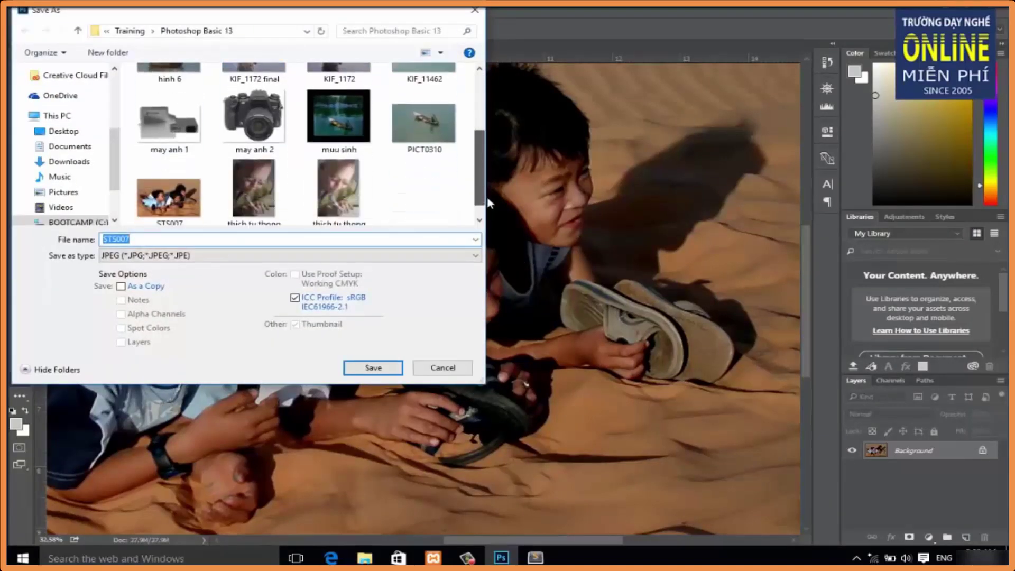
{"action": "type", "text": " fi"}
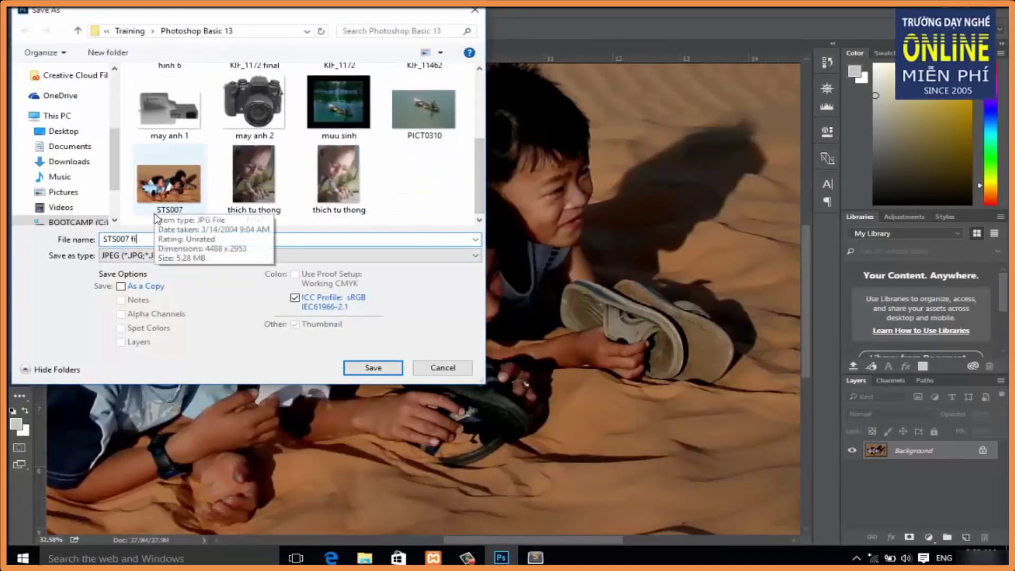
{"action": "type", "text": "nal"}
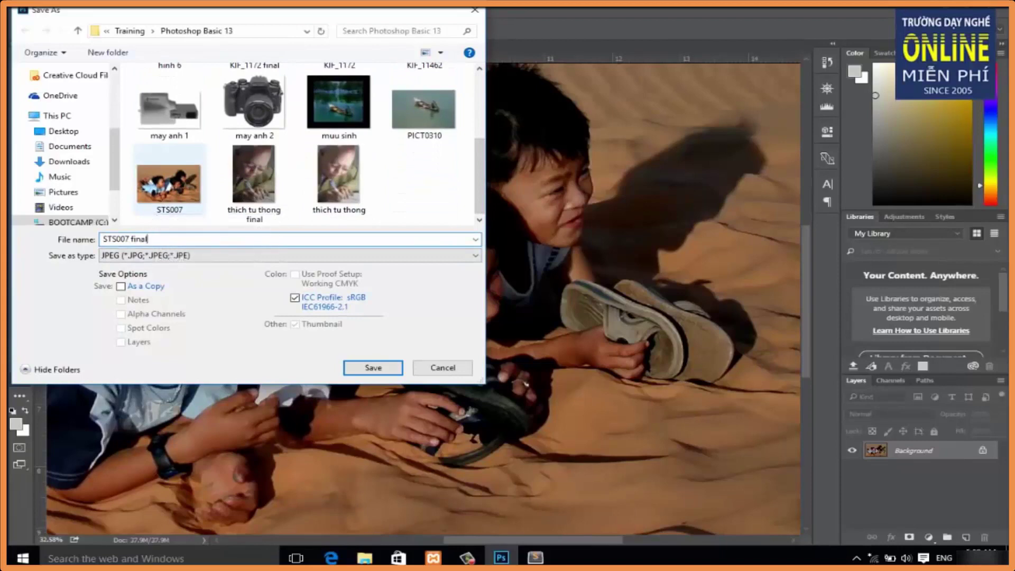
{"action": "key", "text": "Return"}
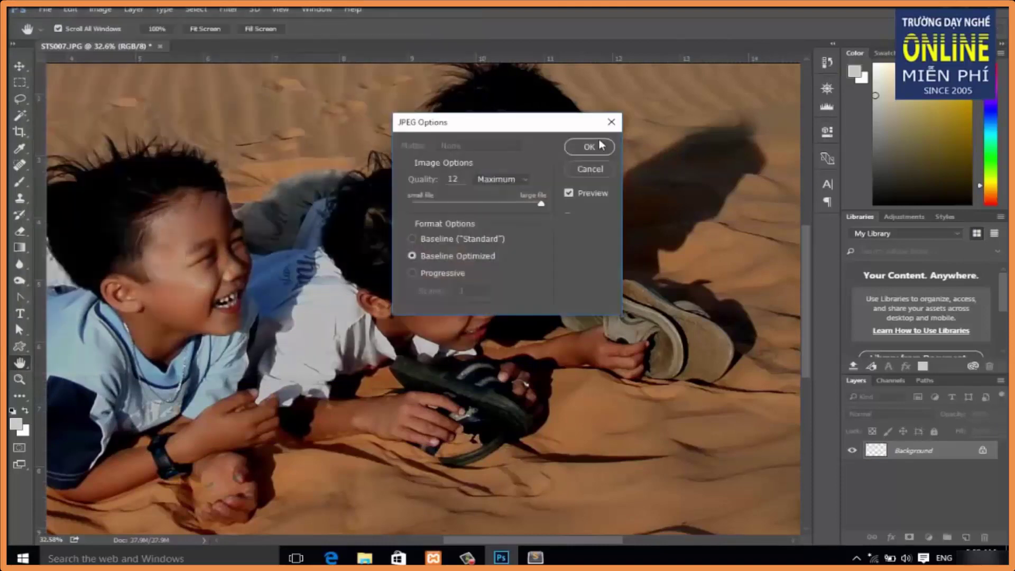
{"action": "left_click", "coordinate": [596, 145]}
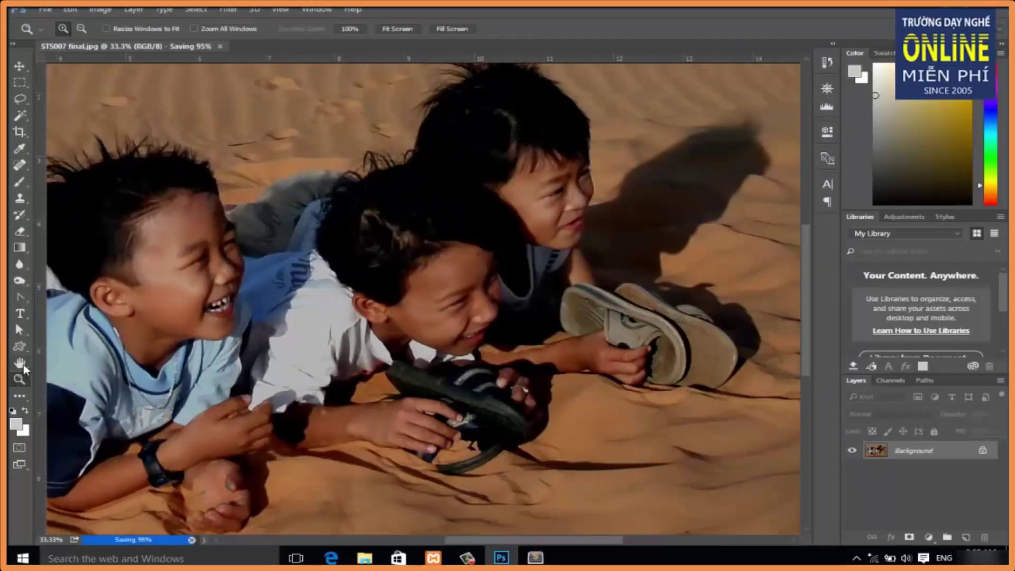
{"action": "double_click", "coordinate": [22, 364]}
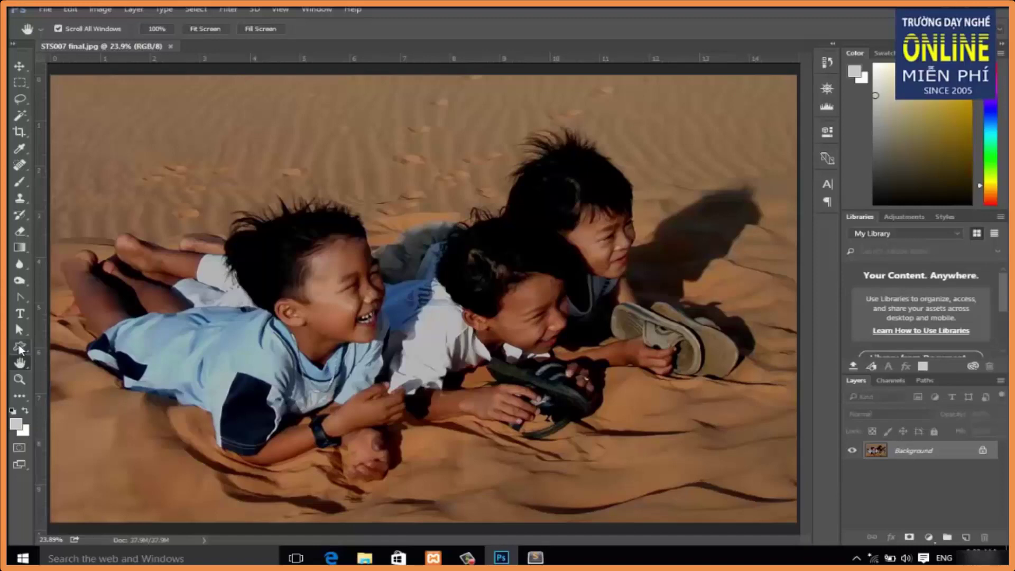
{"action": "left_click", "coordinate": [228, 9]}
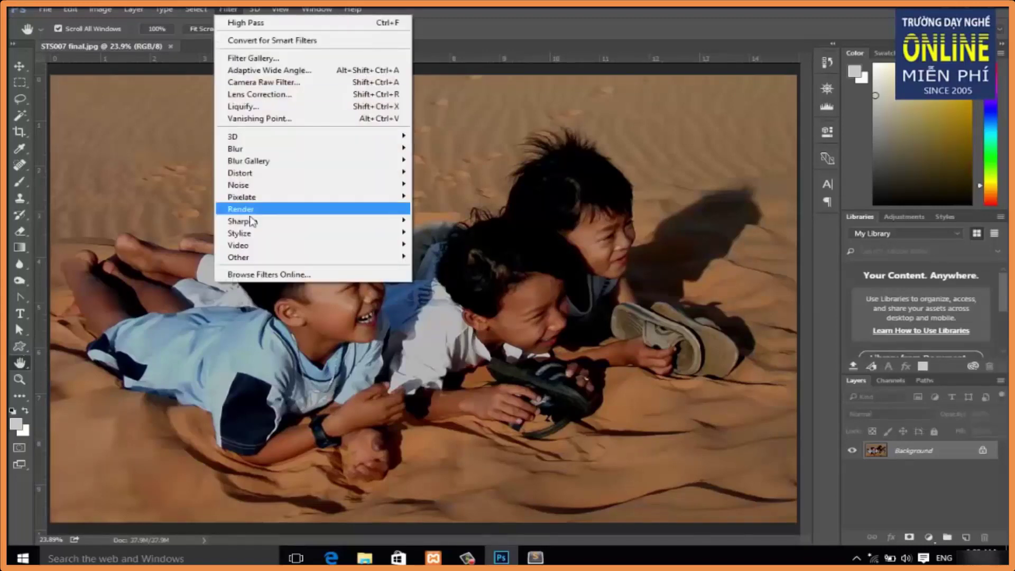
{"action": "mouse_move", "coordinate": [310, 220]}
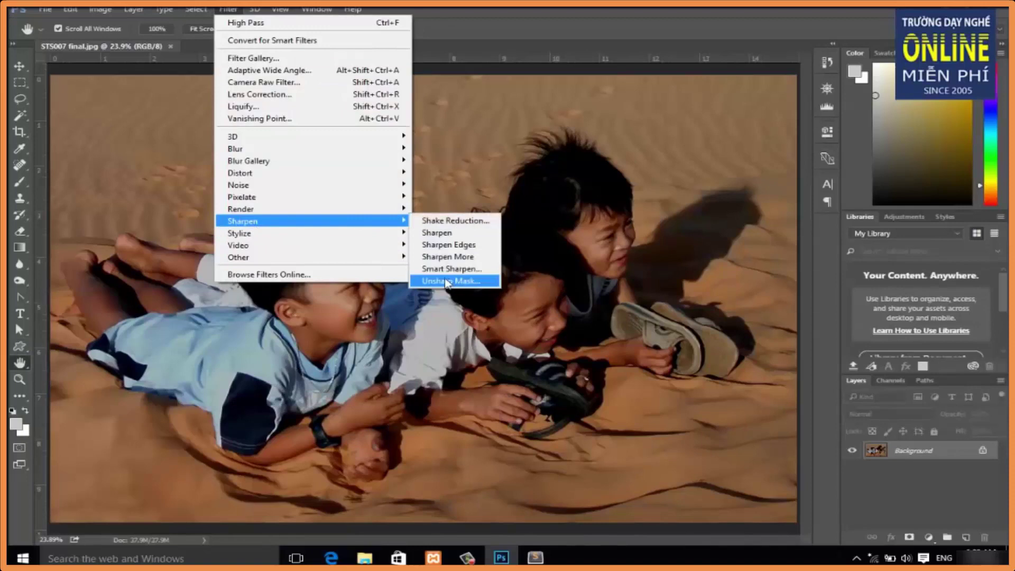
{"action": "left_click", "coordinate": [456, 9]}
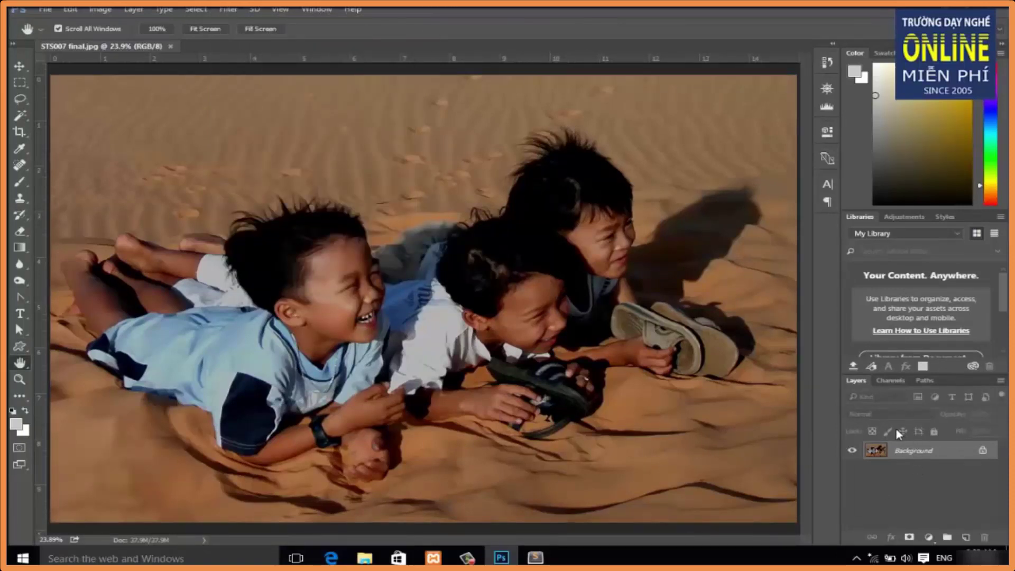
{"action": "left_click", "coordinate": [228, 9]}
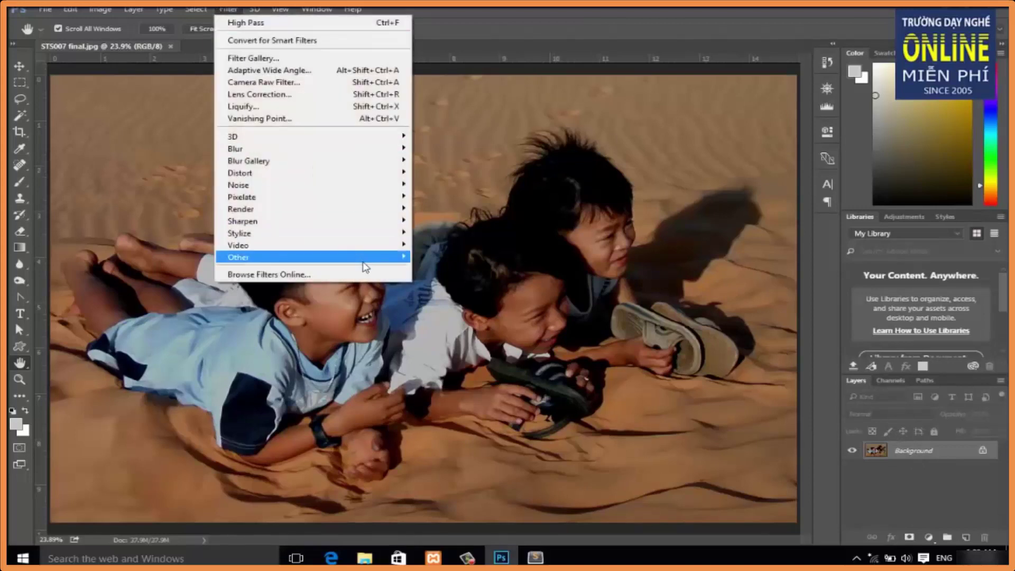
{"action": "left_click", "coordinate": [569, 232]}
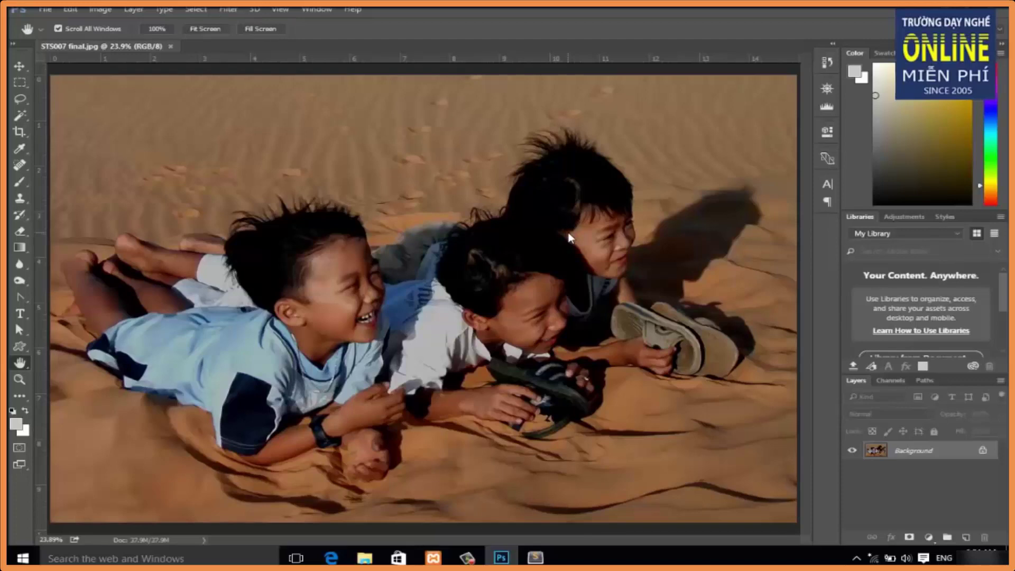
{"action": "left_click", "coordinate": [71, 9]}
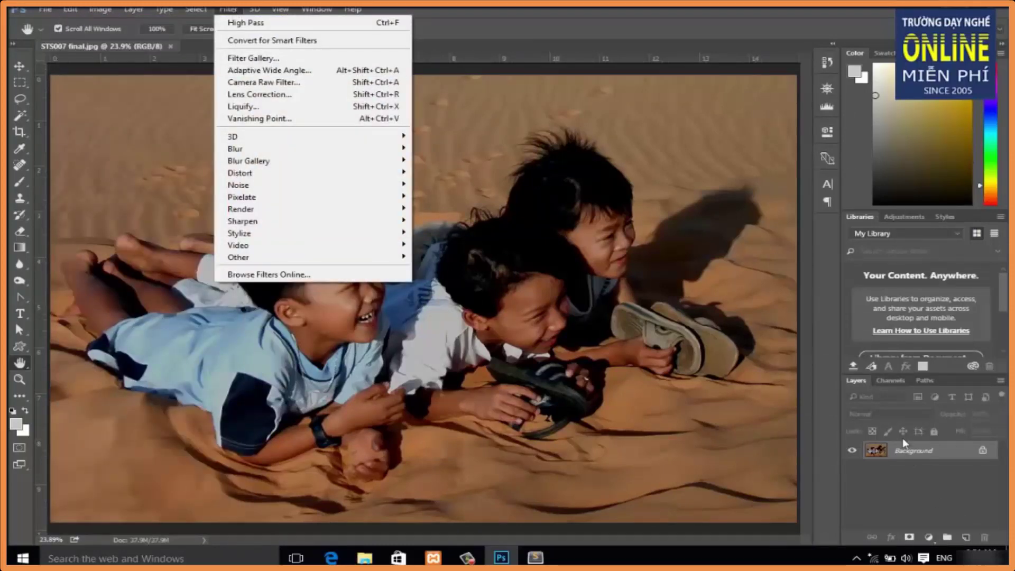
{"action": "left_click", "coordinate": [902, 481]}
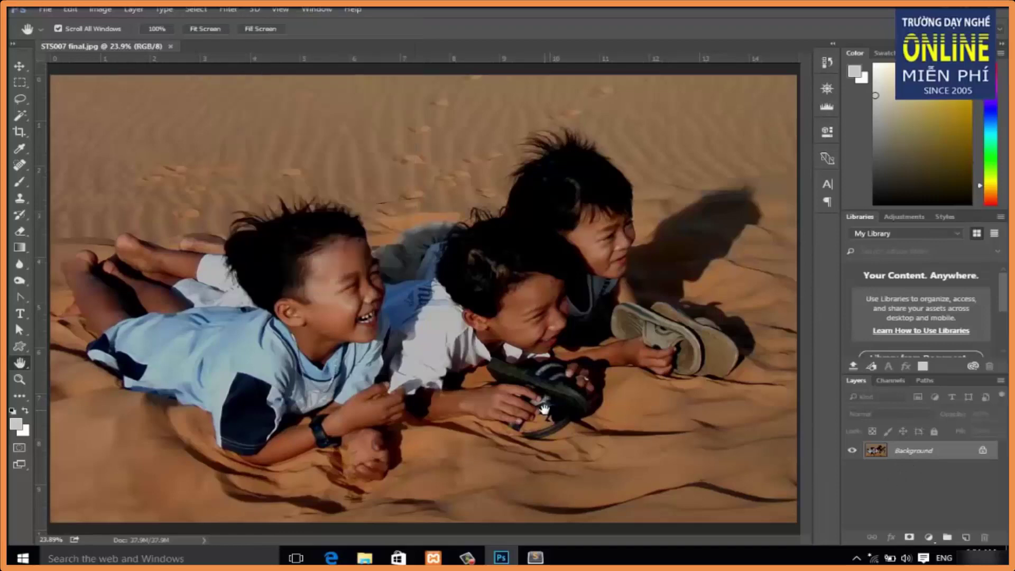